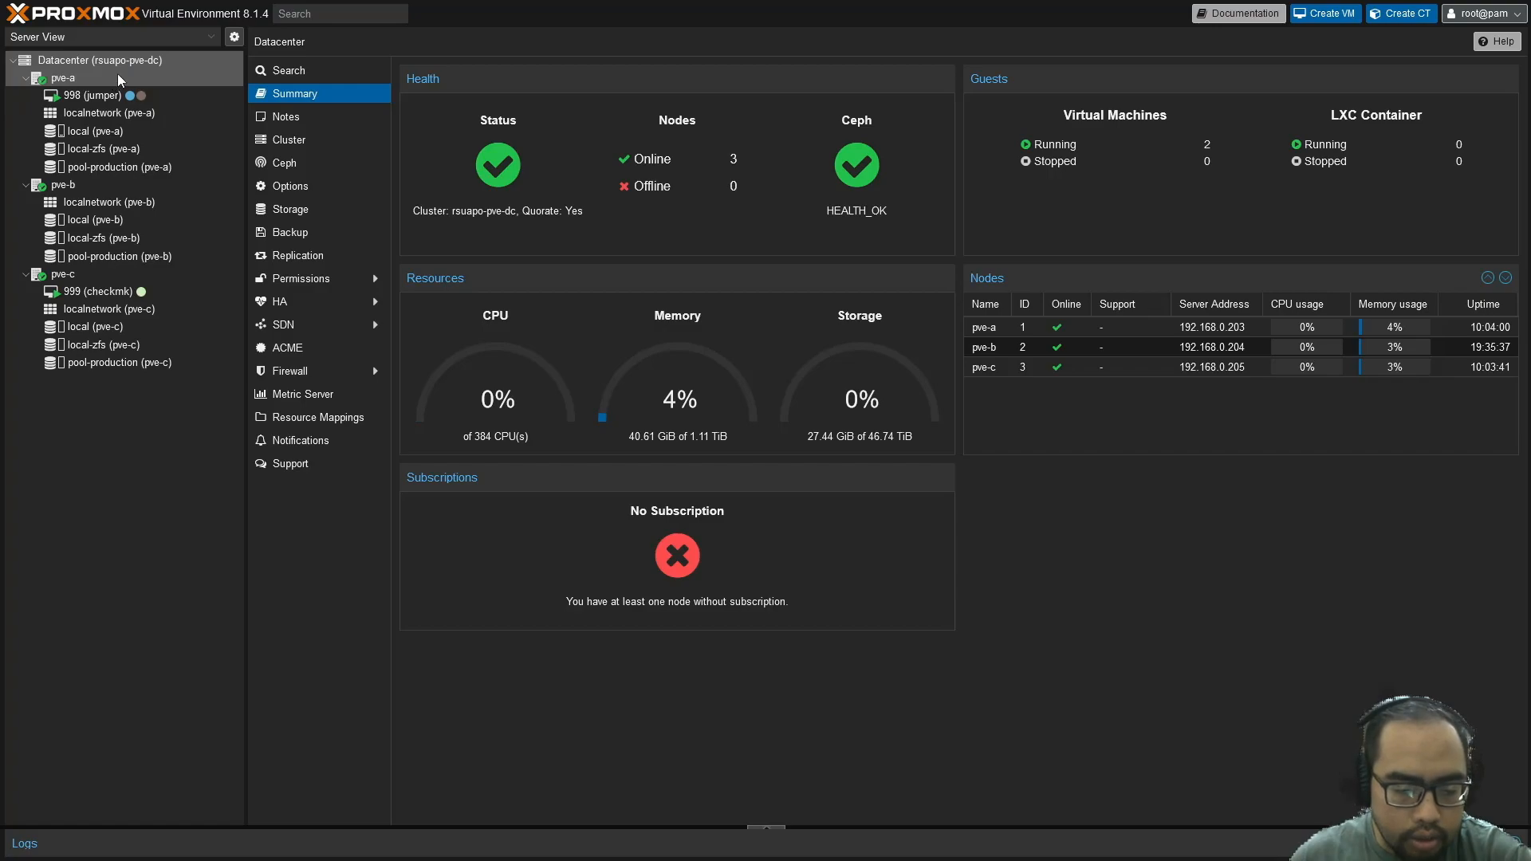
# Open node pve-a's local storage to list its three ISO images
pyautogui.click(131, 133)
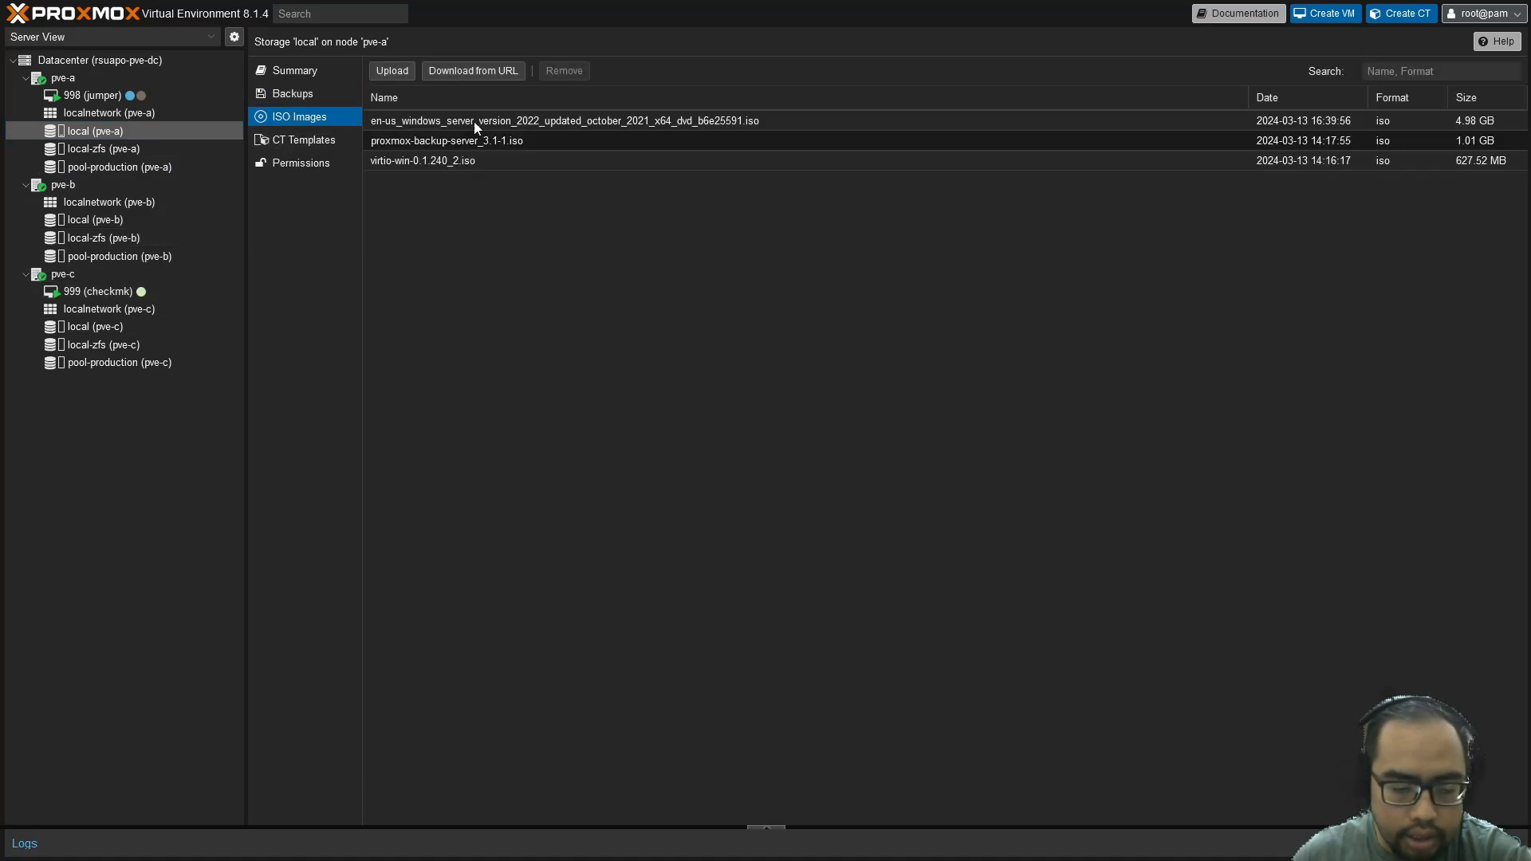
# Review the Windows Server 2022 and virtio-win ISOs and pool-production storage, ending on pve-a's summary
pyautogui.click(474, 121)
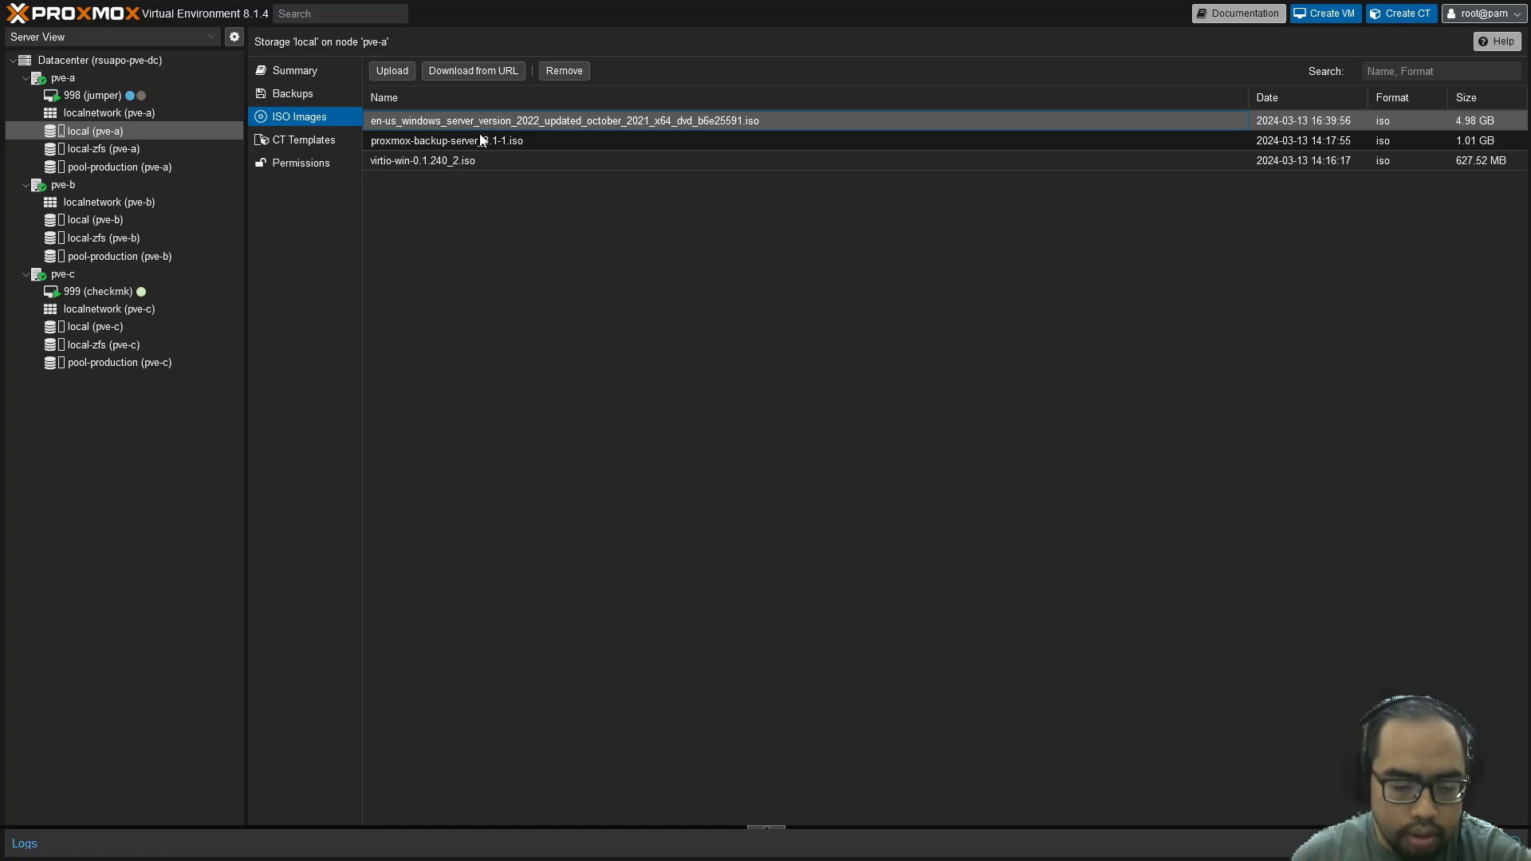
pyautogui.click(476, 142)
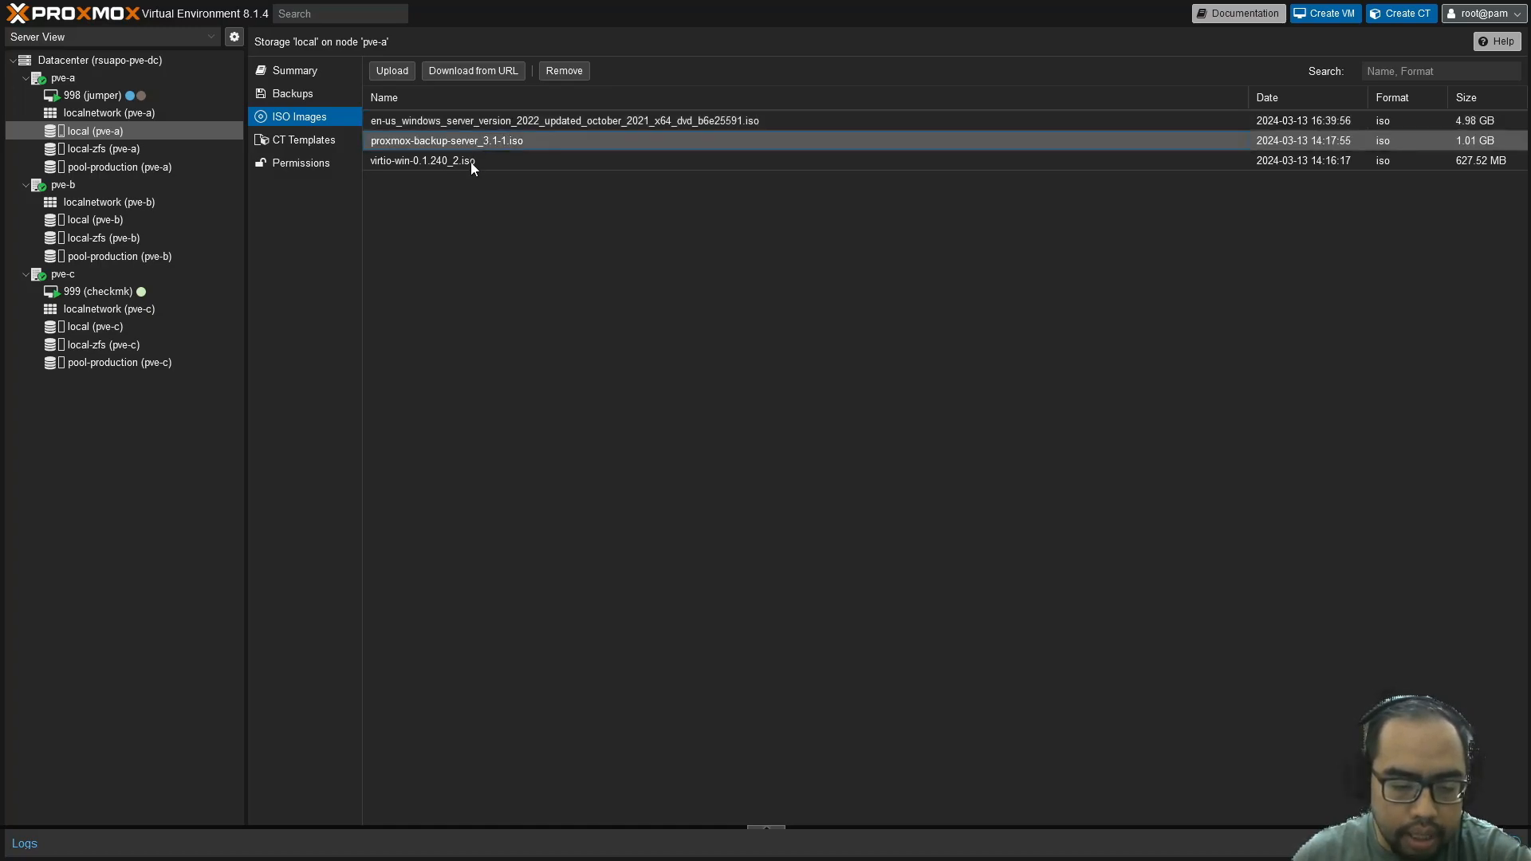
pyautogui.click(470, 163)
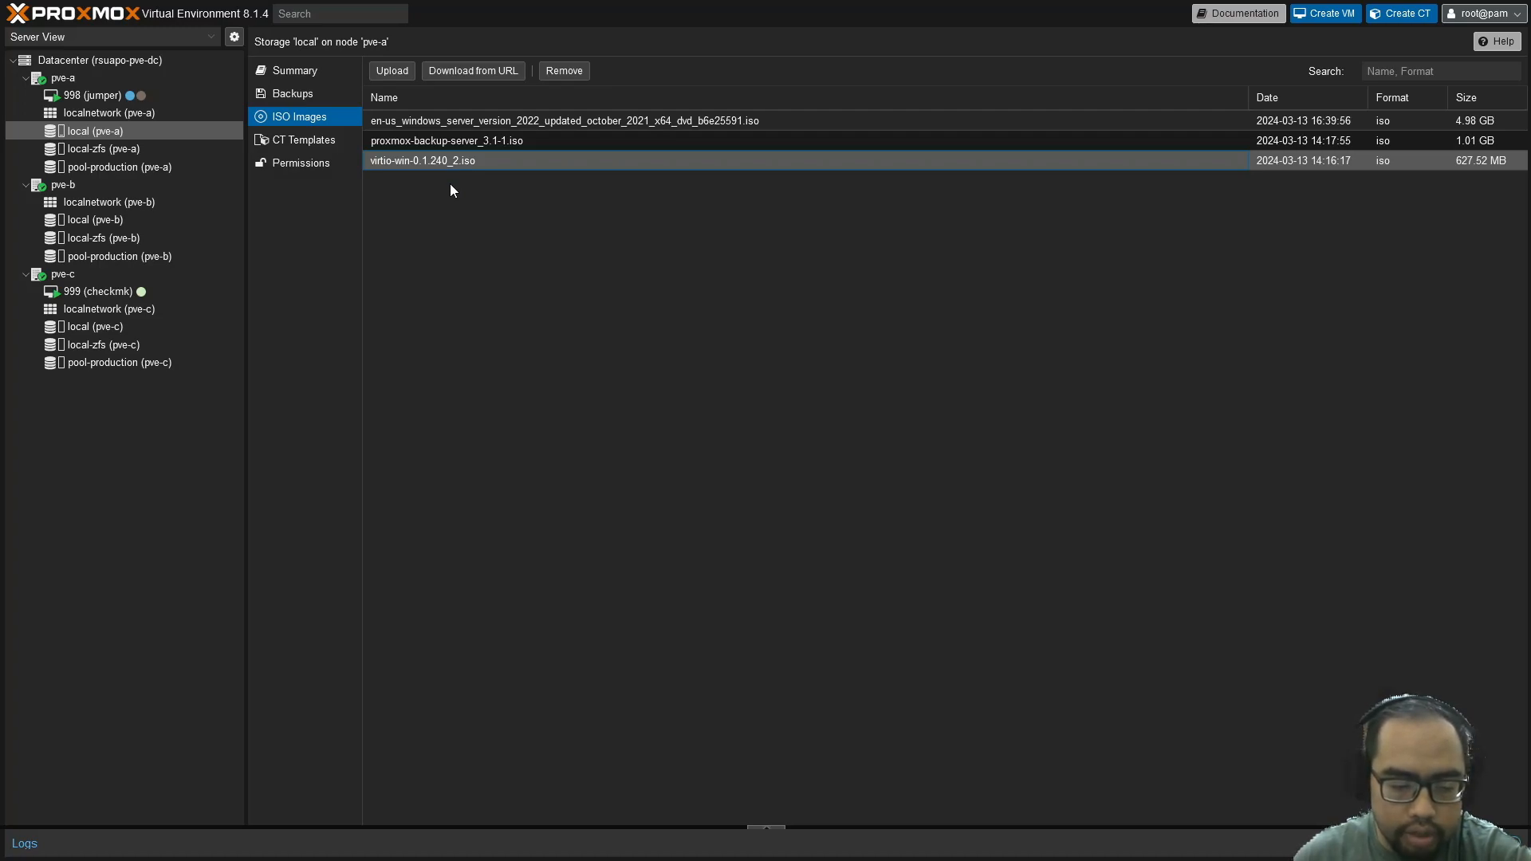
pyautogui.click(469, 128)
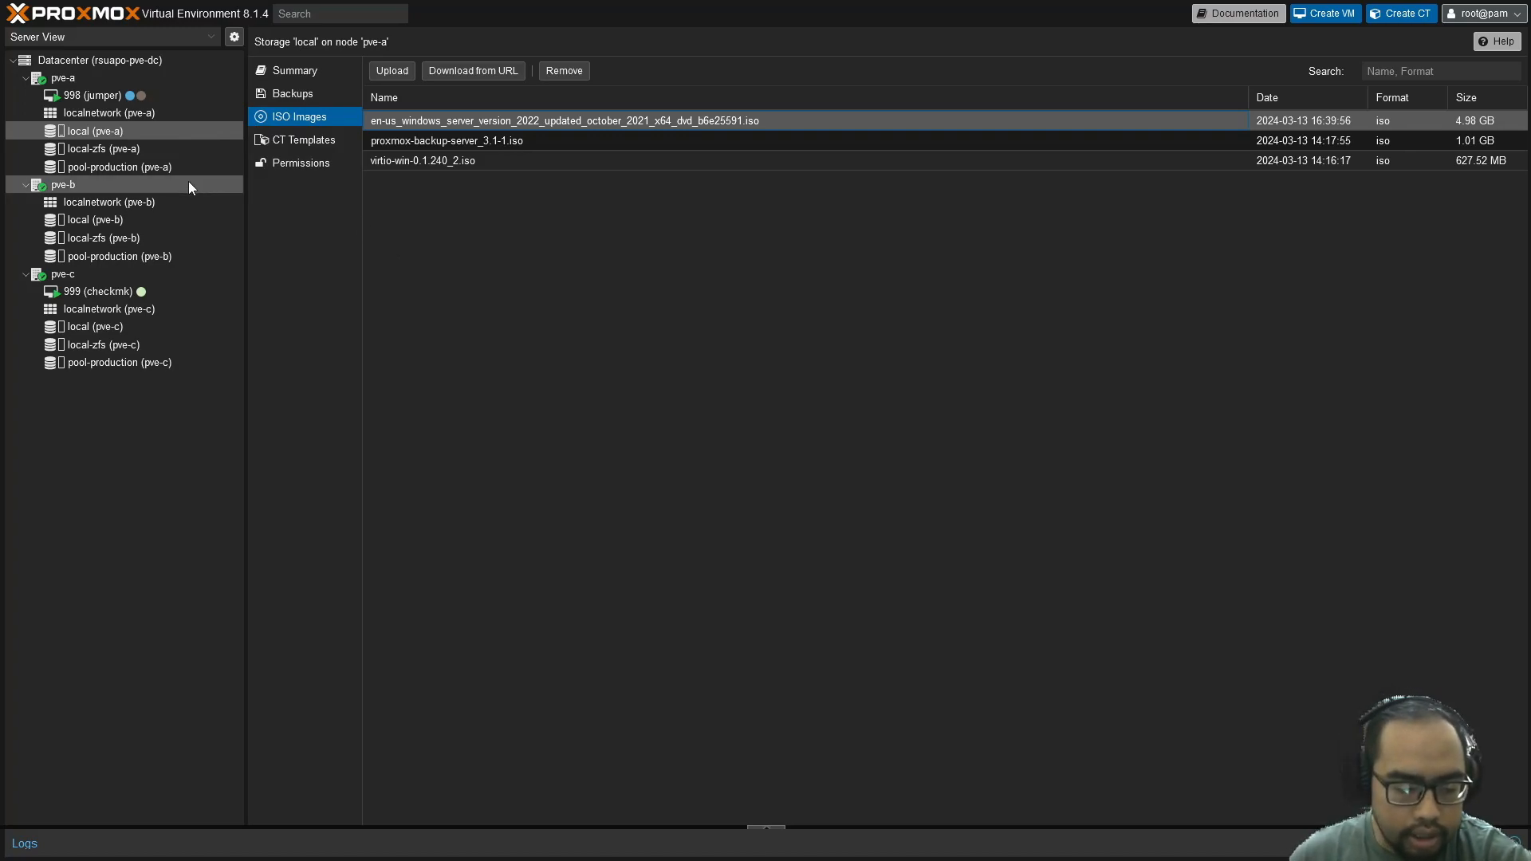
pyautogui.click(131, 172)
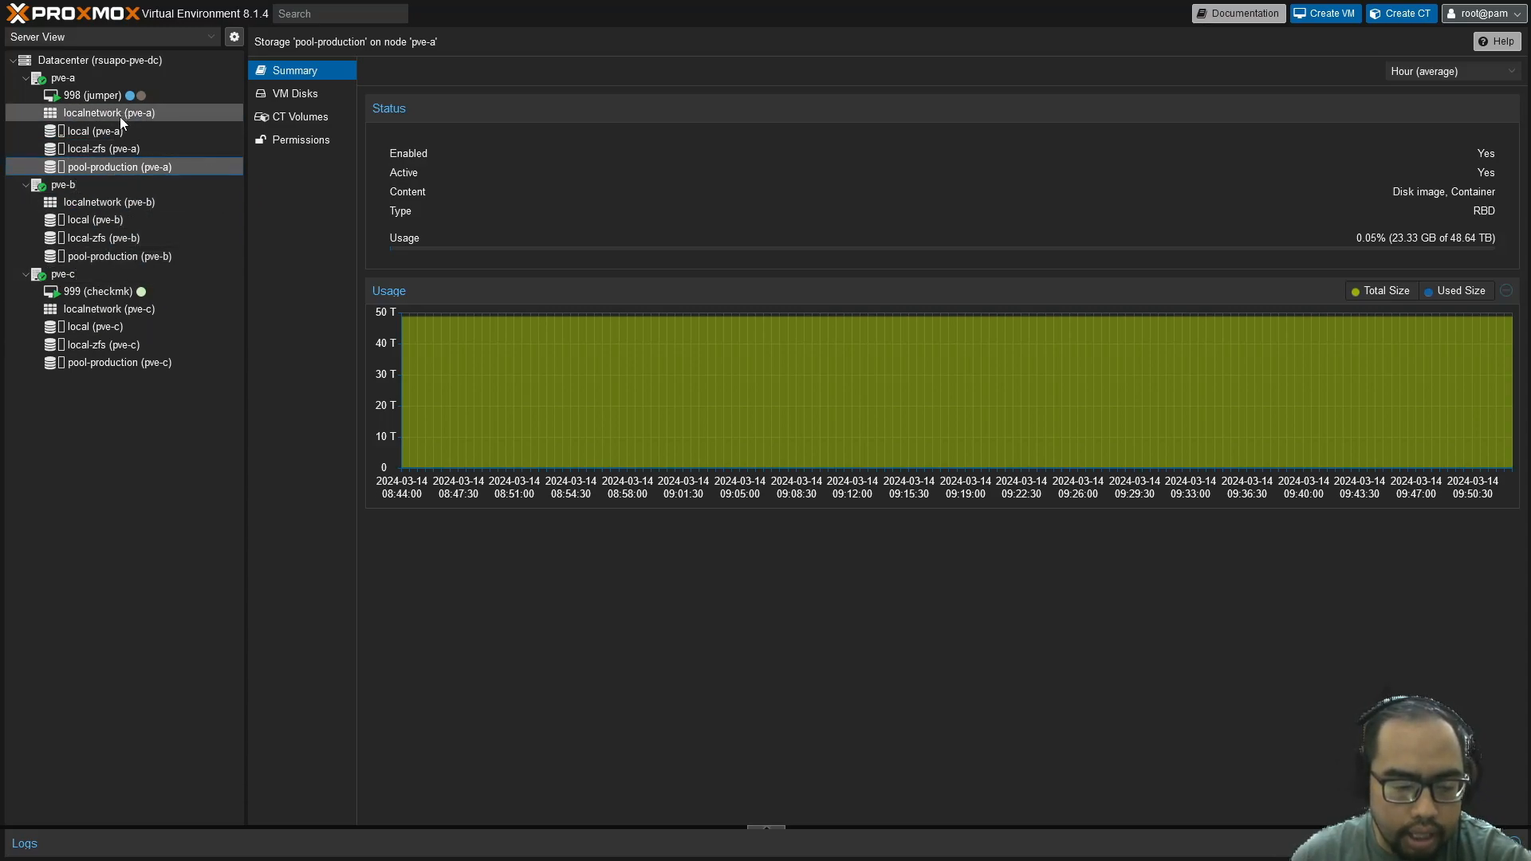
pyautogui.click(142, 79)
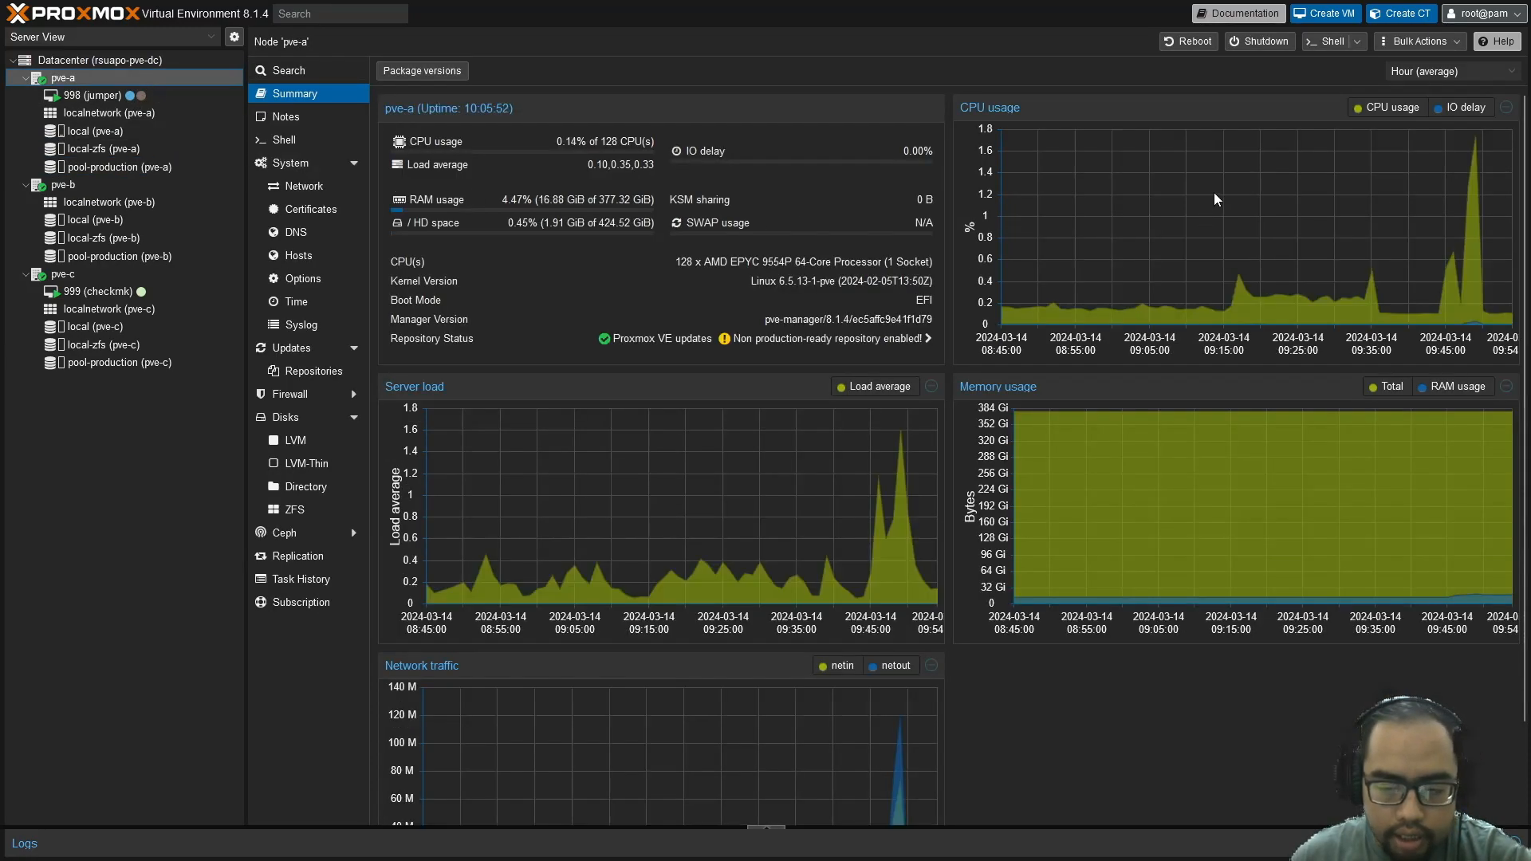
# Start a new virtual machine with VM ID 997 and name 'winse'
pyautogui.click(1334, 16)
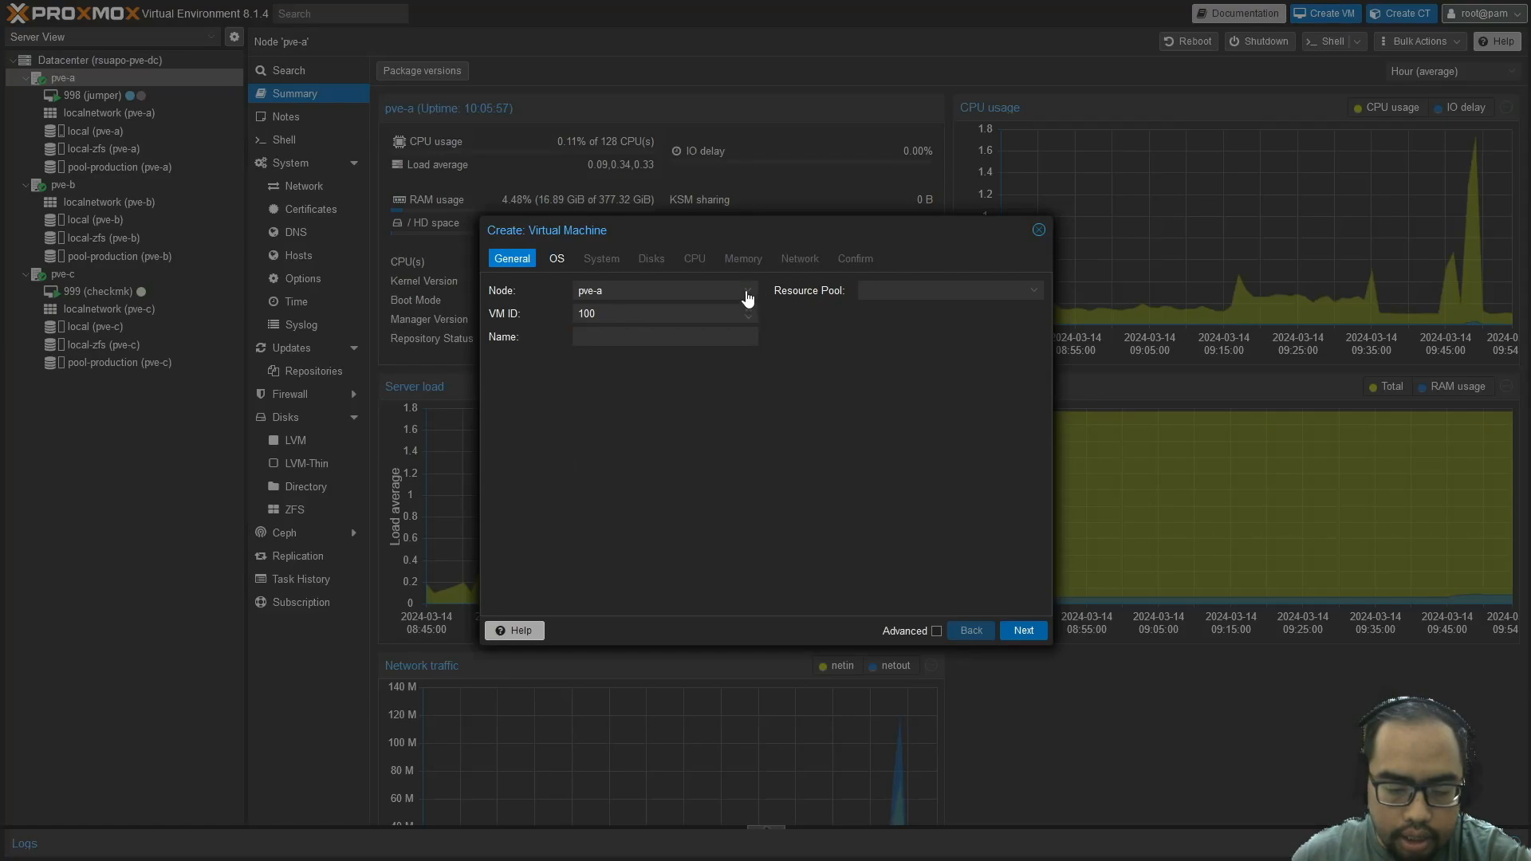
pyautogui.doubleClick(614, 312)
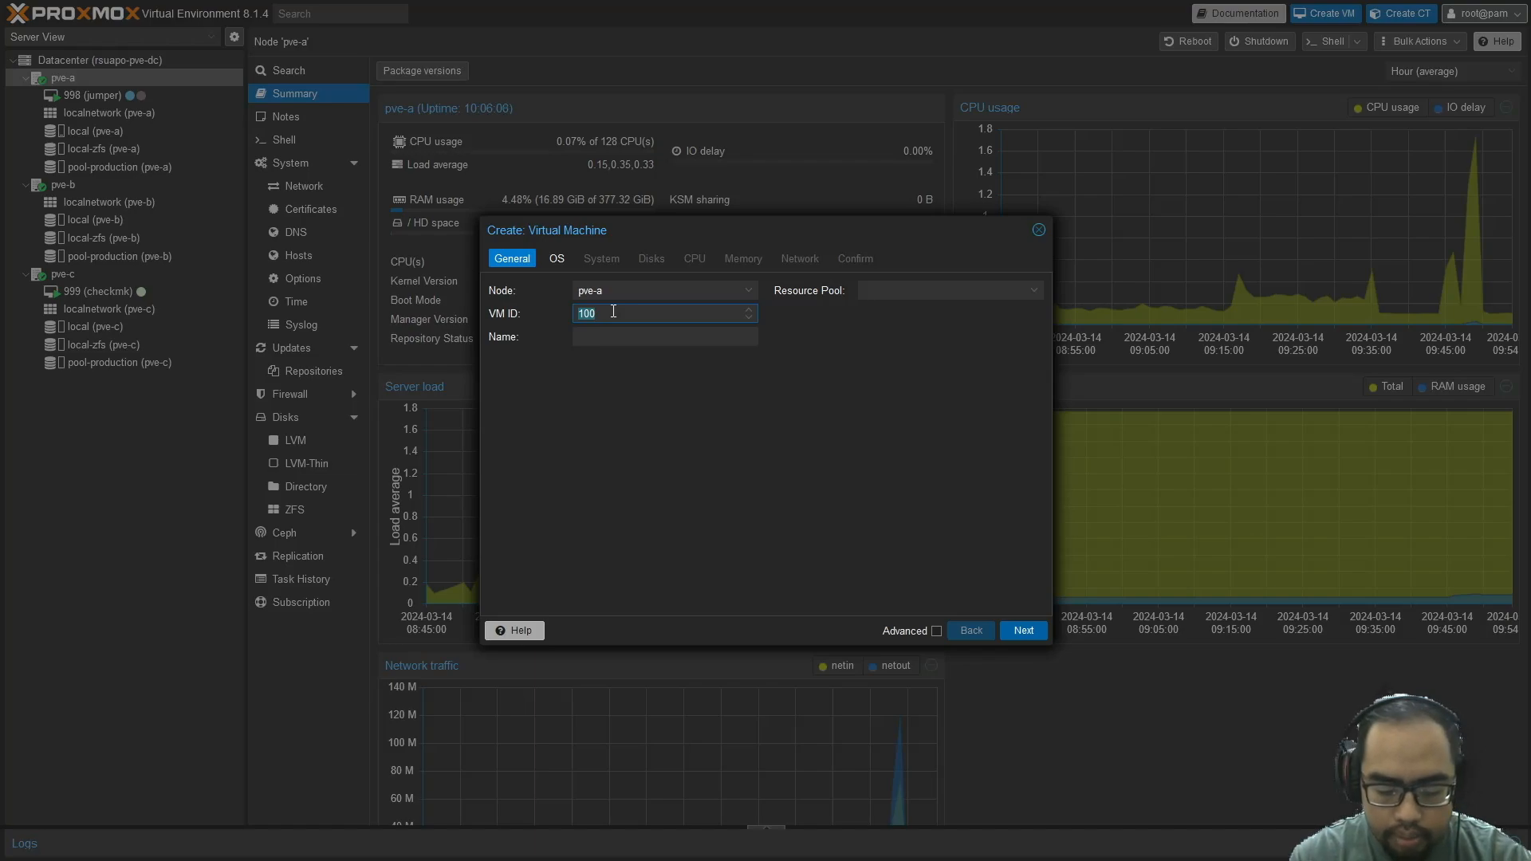
pyautogui.write('997')
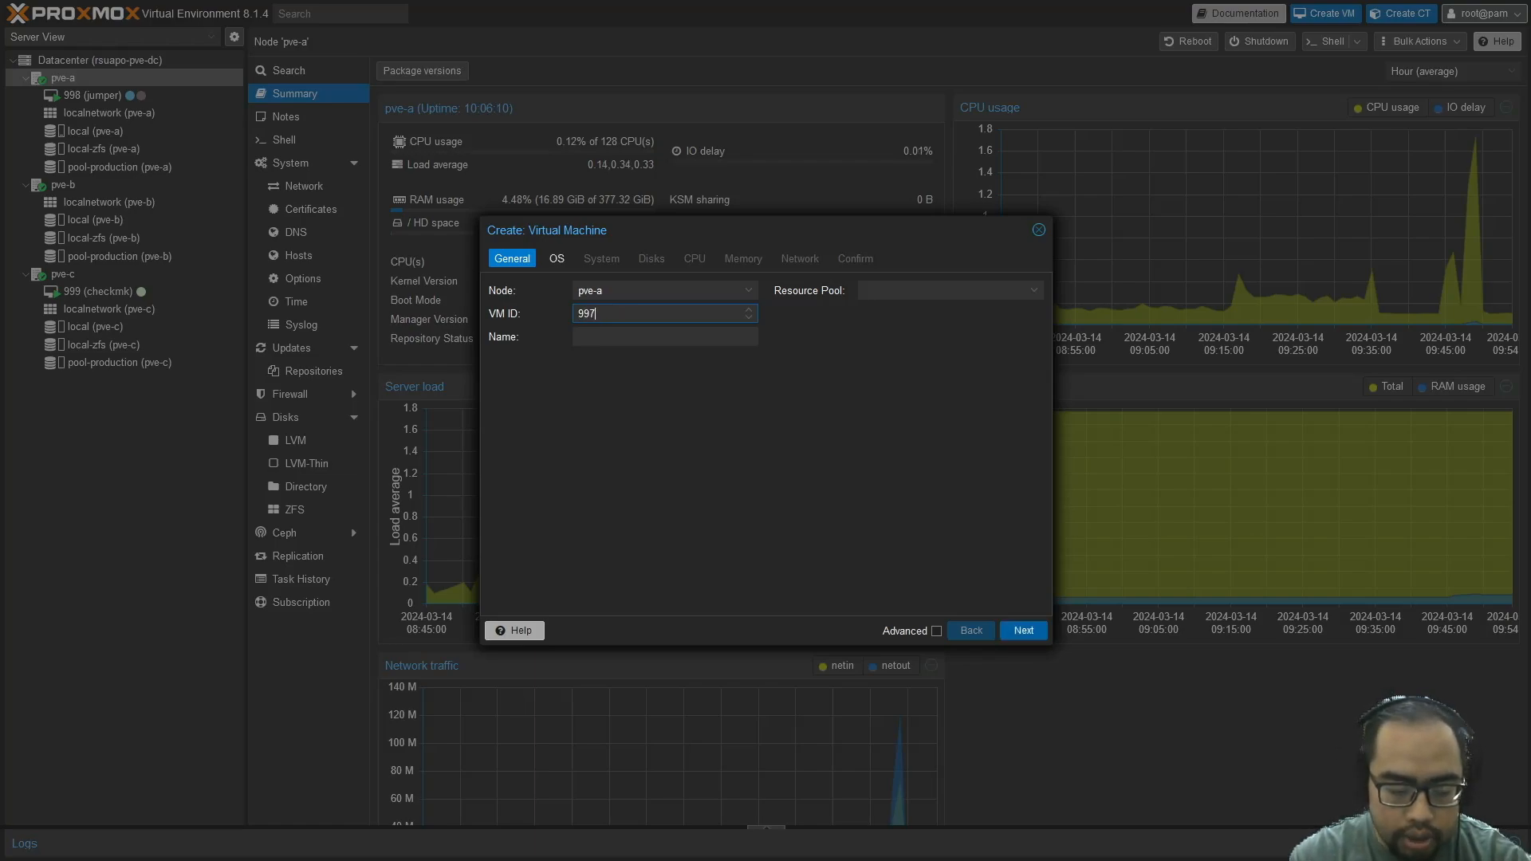
pyautogui.press('Tab')
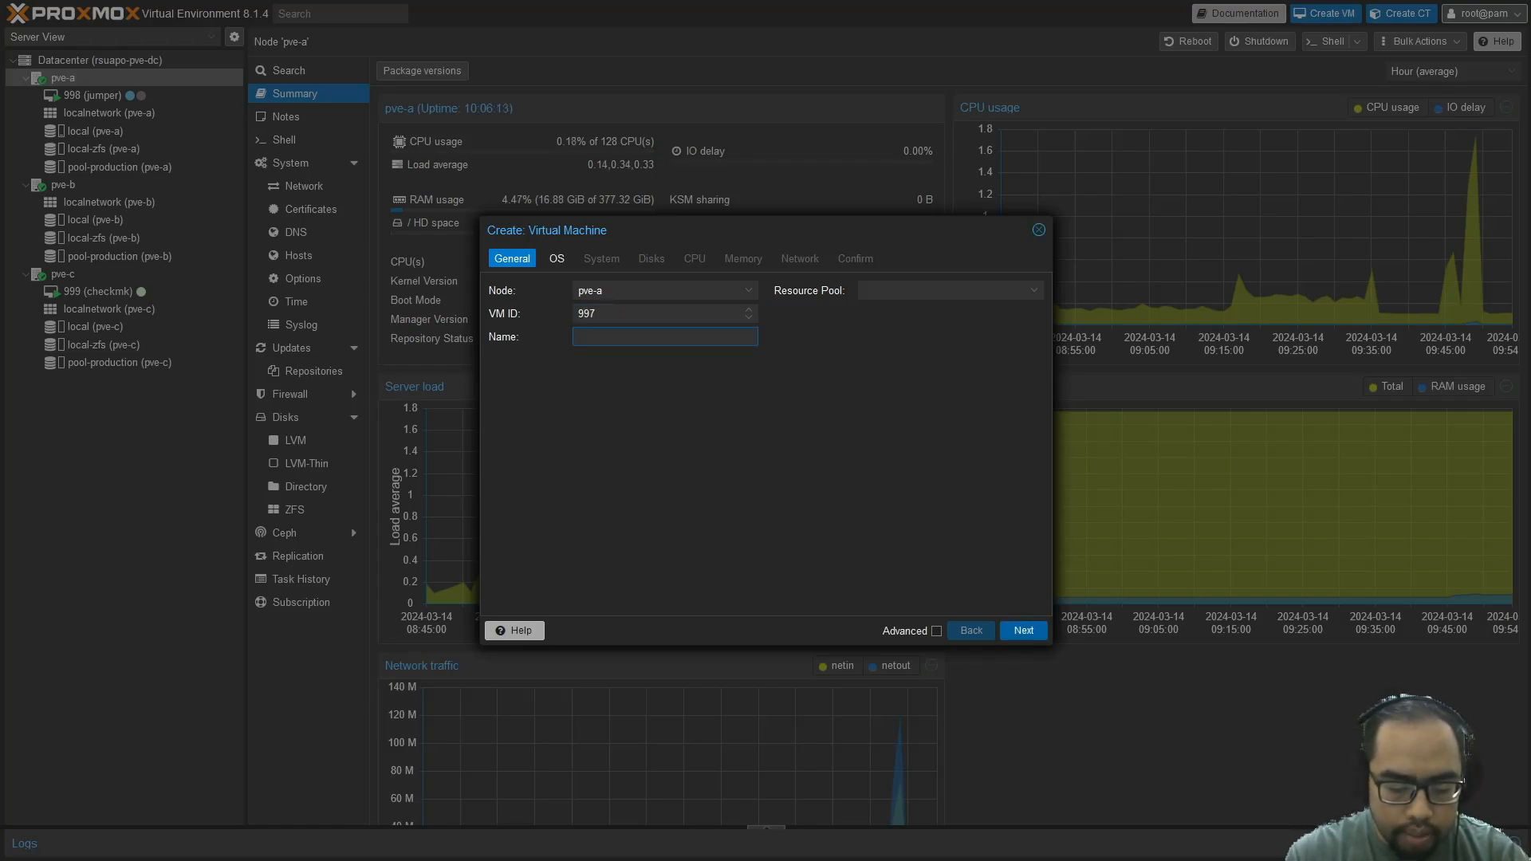
pyautogui.write('winserv')
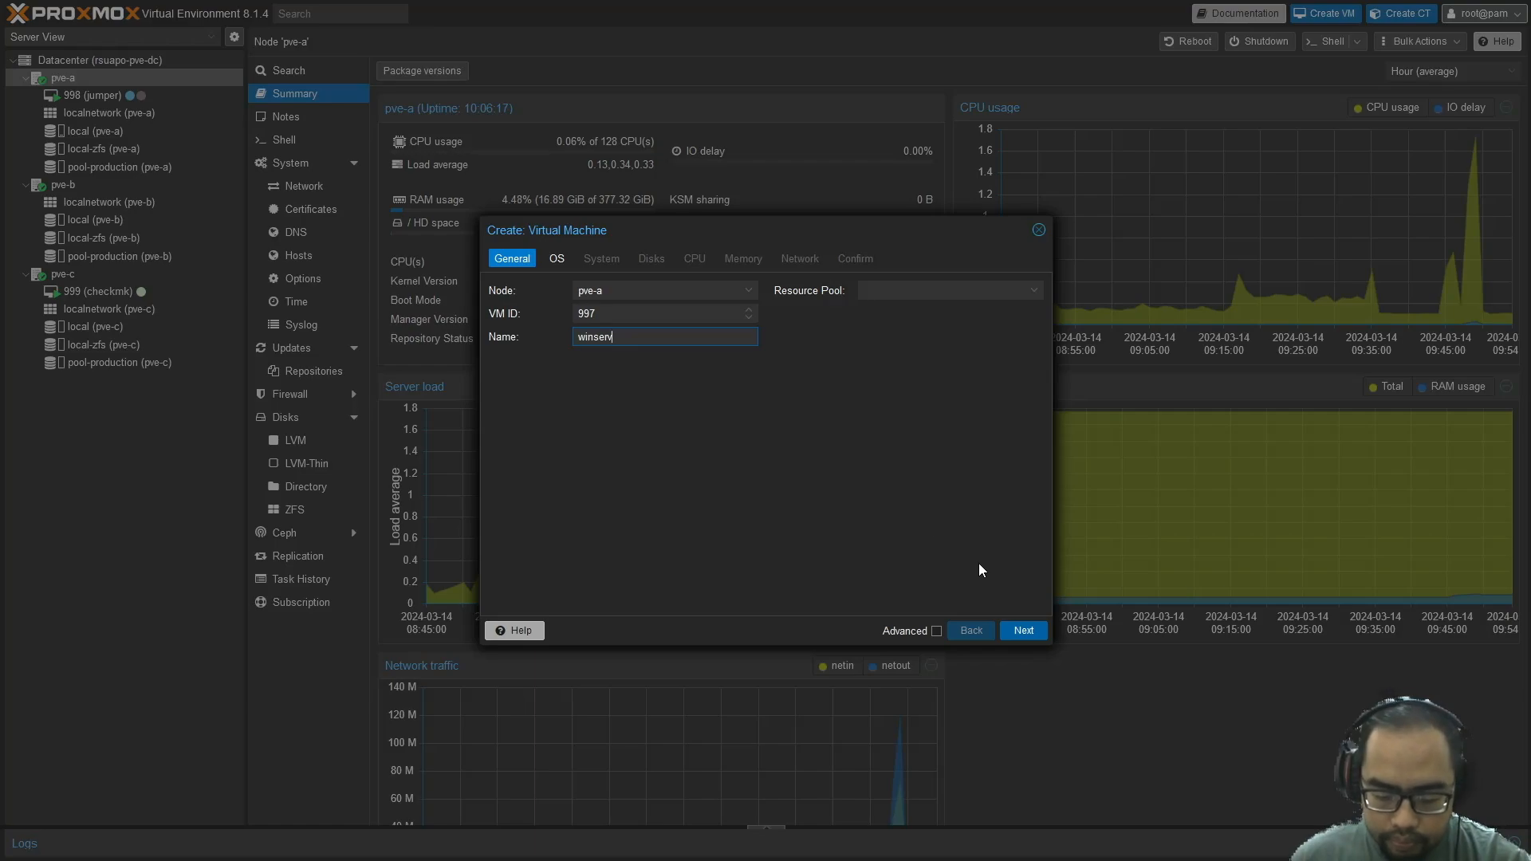
pyautogui.click(1020, 631)
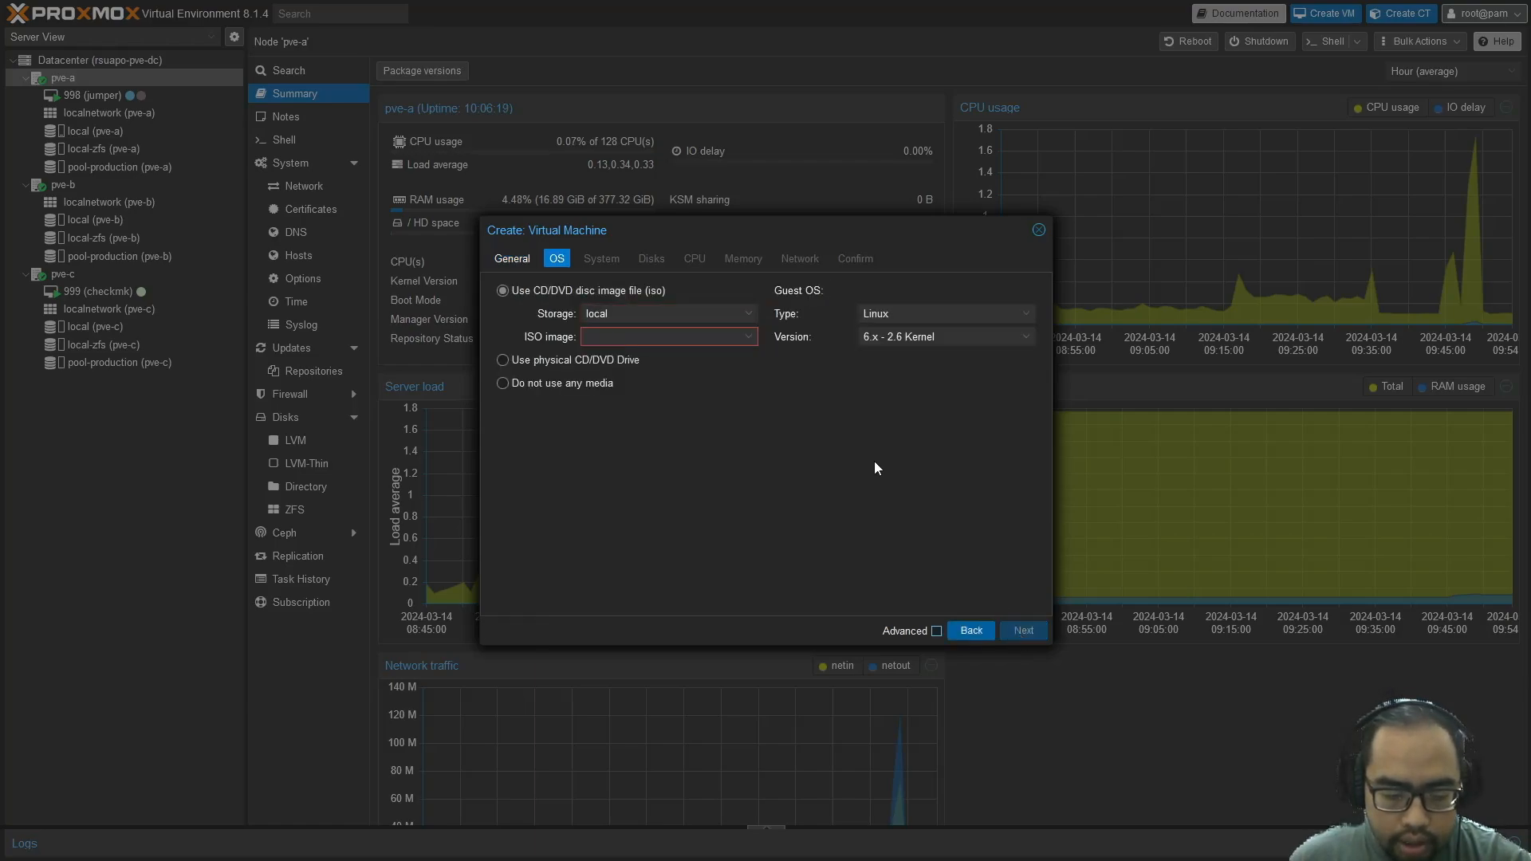
# Use the Windows Server 2022 ISO from local storage, with guest OS Microsoft Windows 11/2022
pyautogui.click(747, 314)
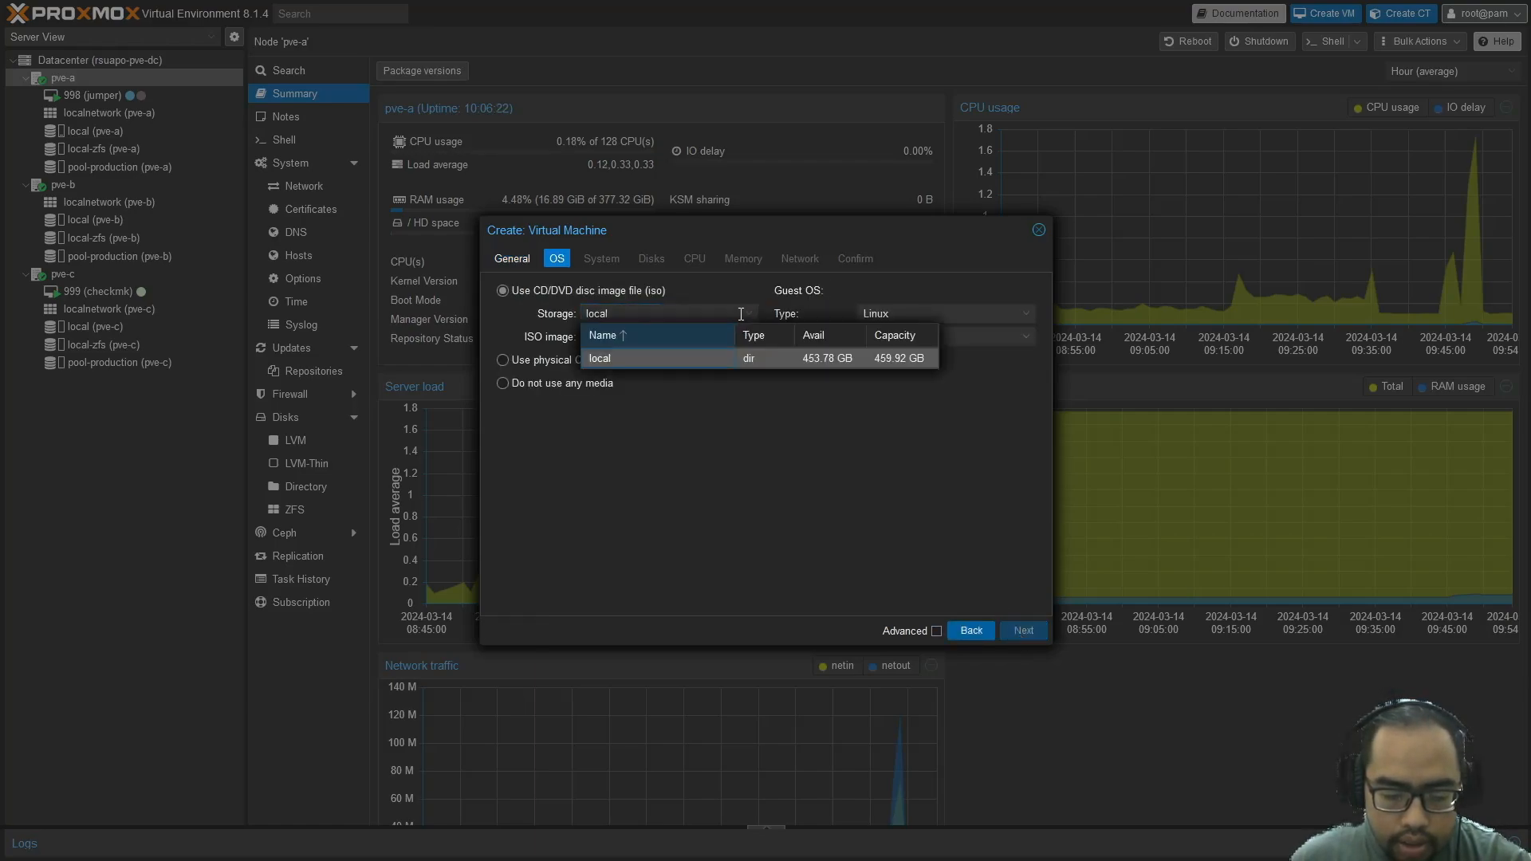
pyautogui.click(664, 362)
pyautogui.click(745, 344)
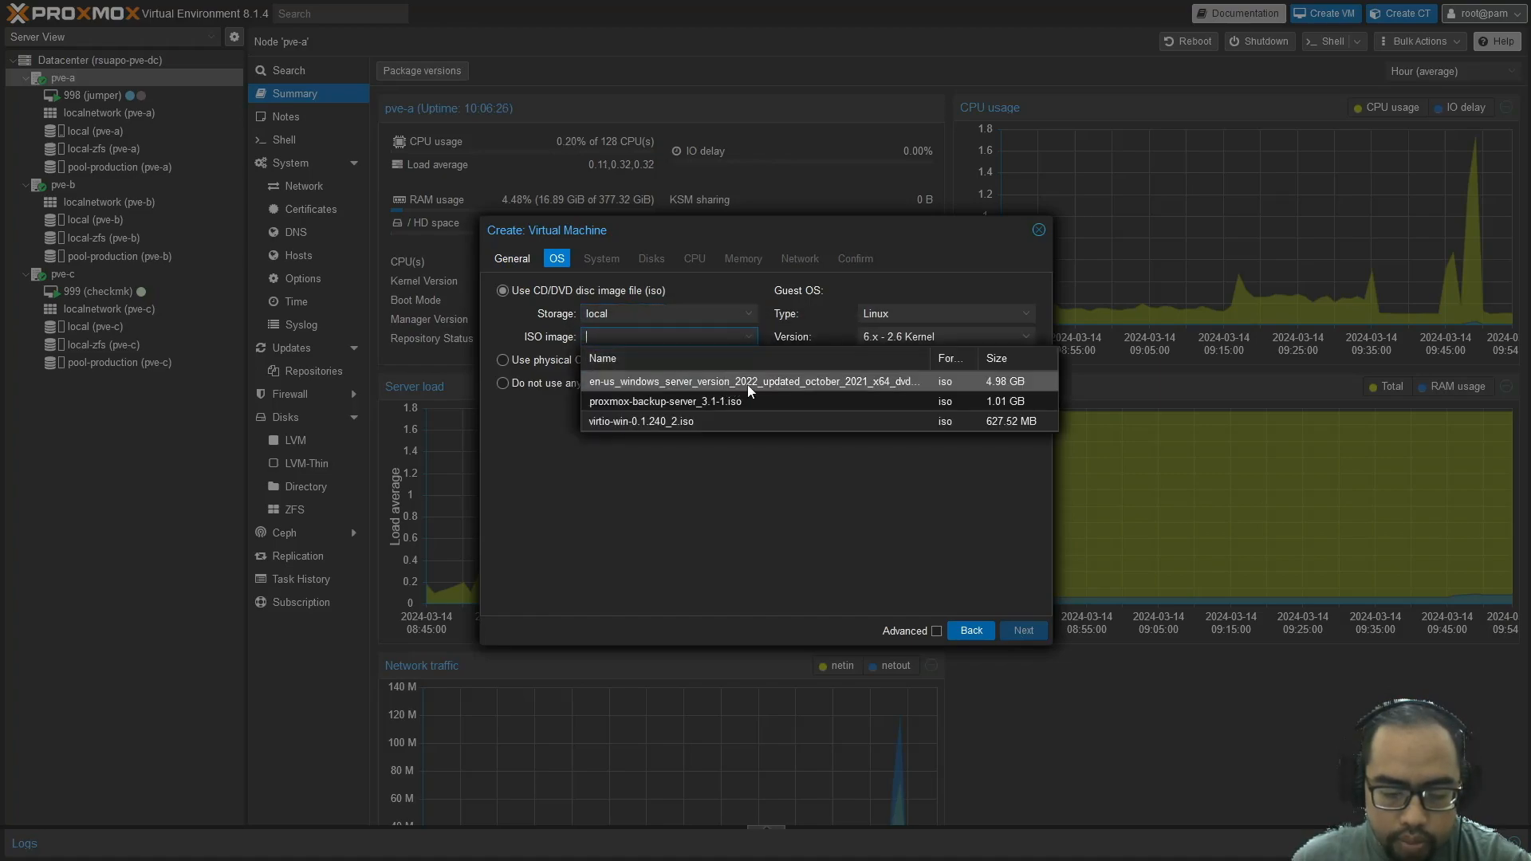
pyautogui.click(748, 384)
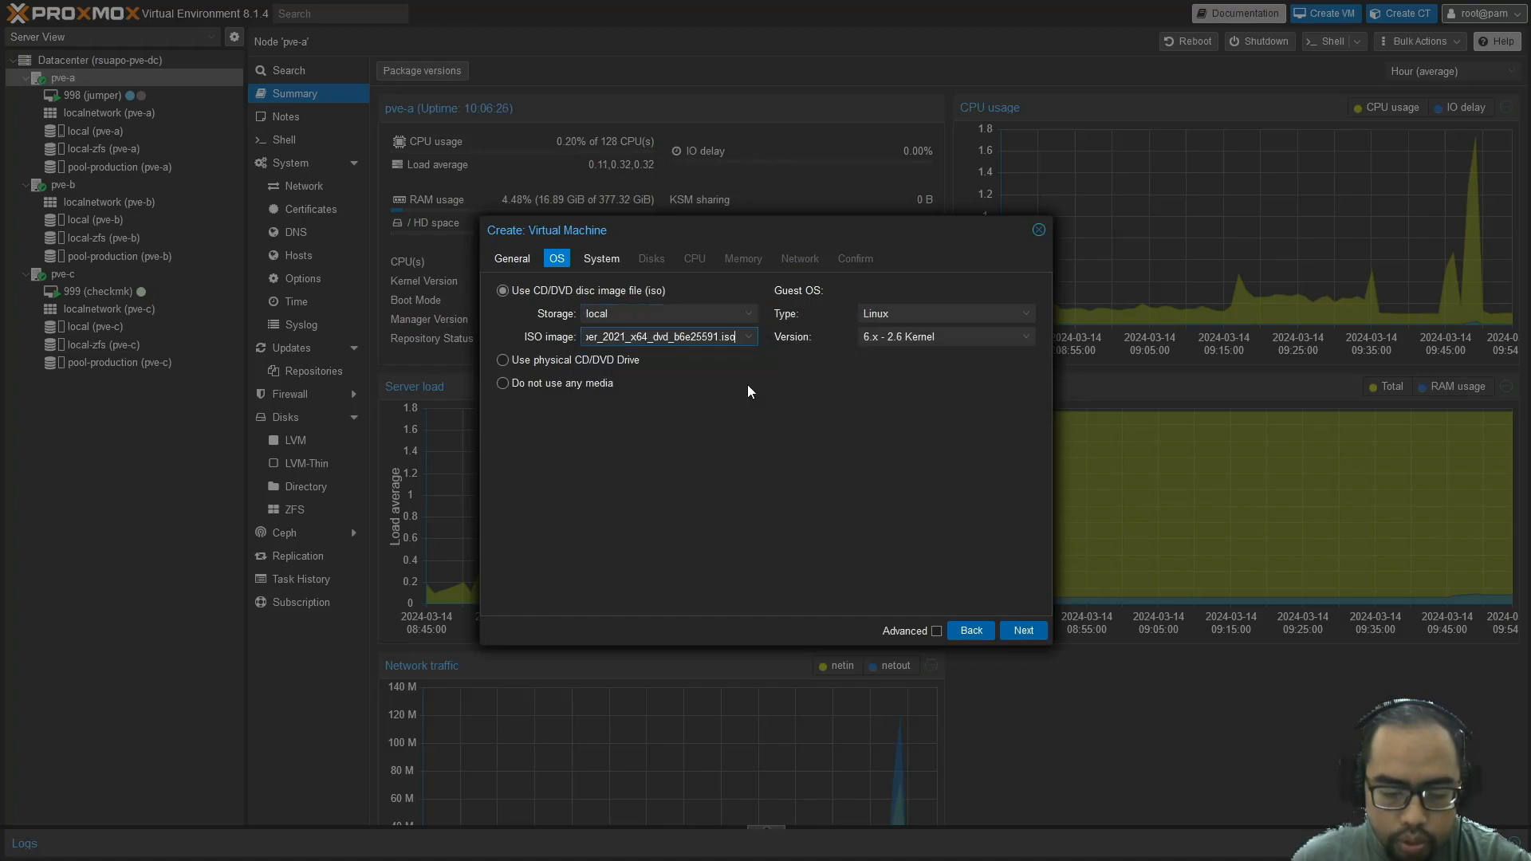
pyautogui.click(1033, 317)
pyautogui.click(928, 349)
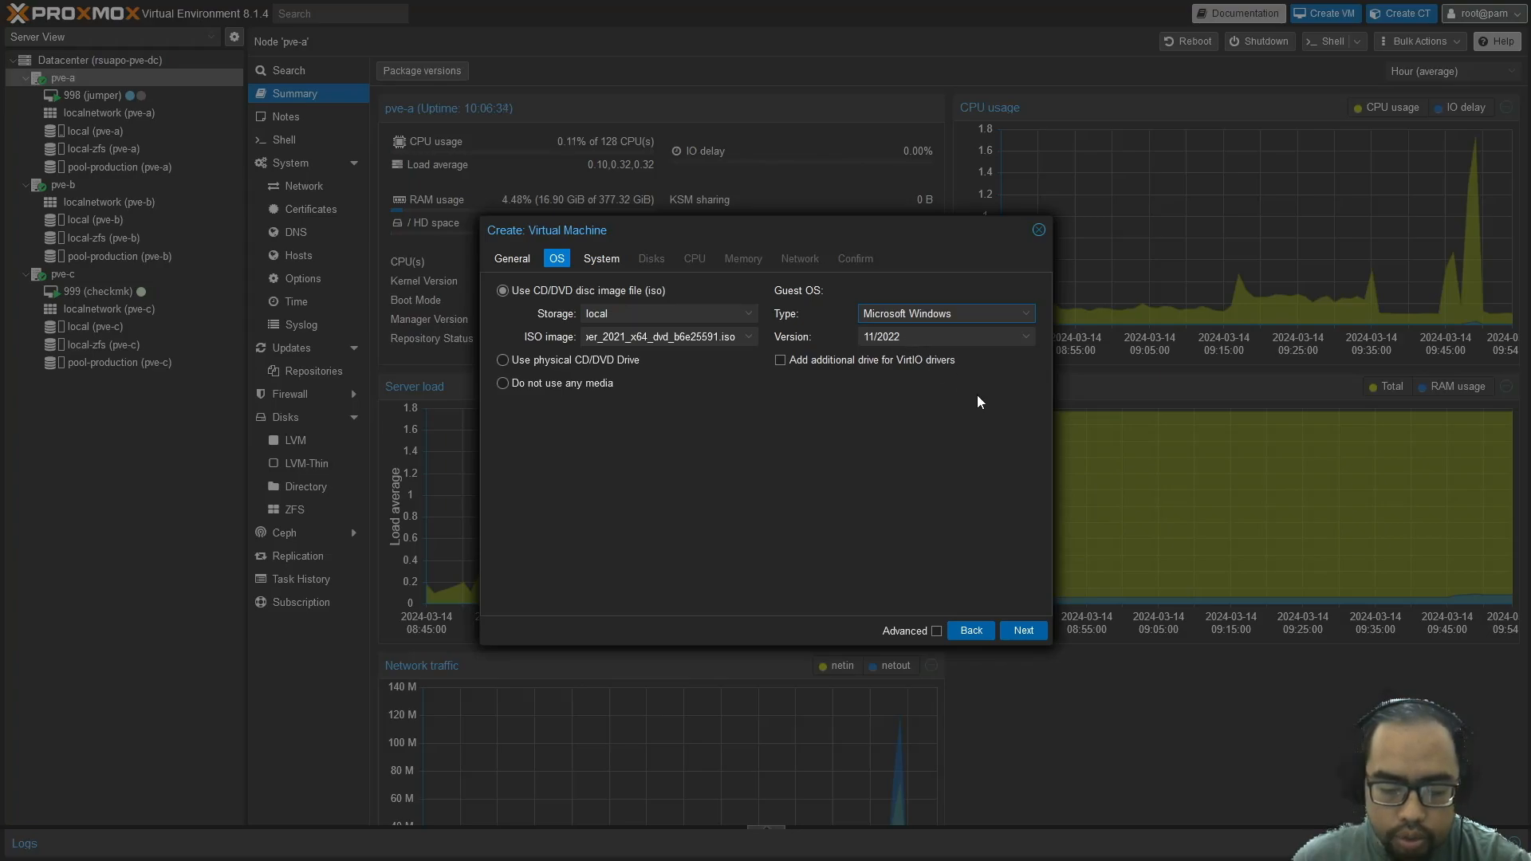
pyautogui.click(1026, 341)
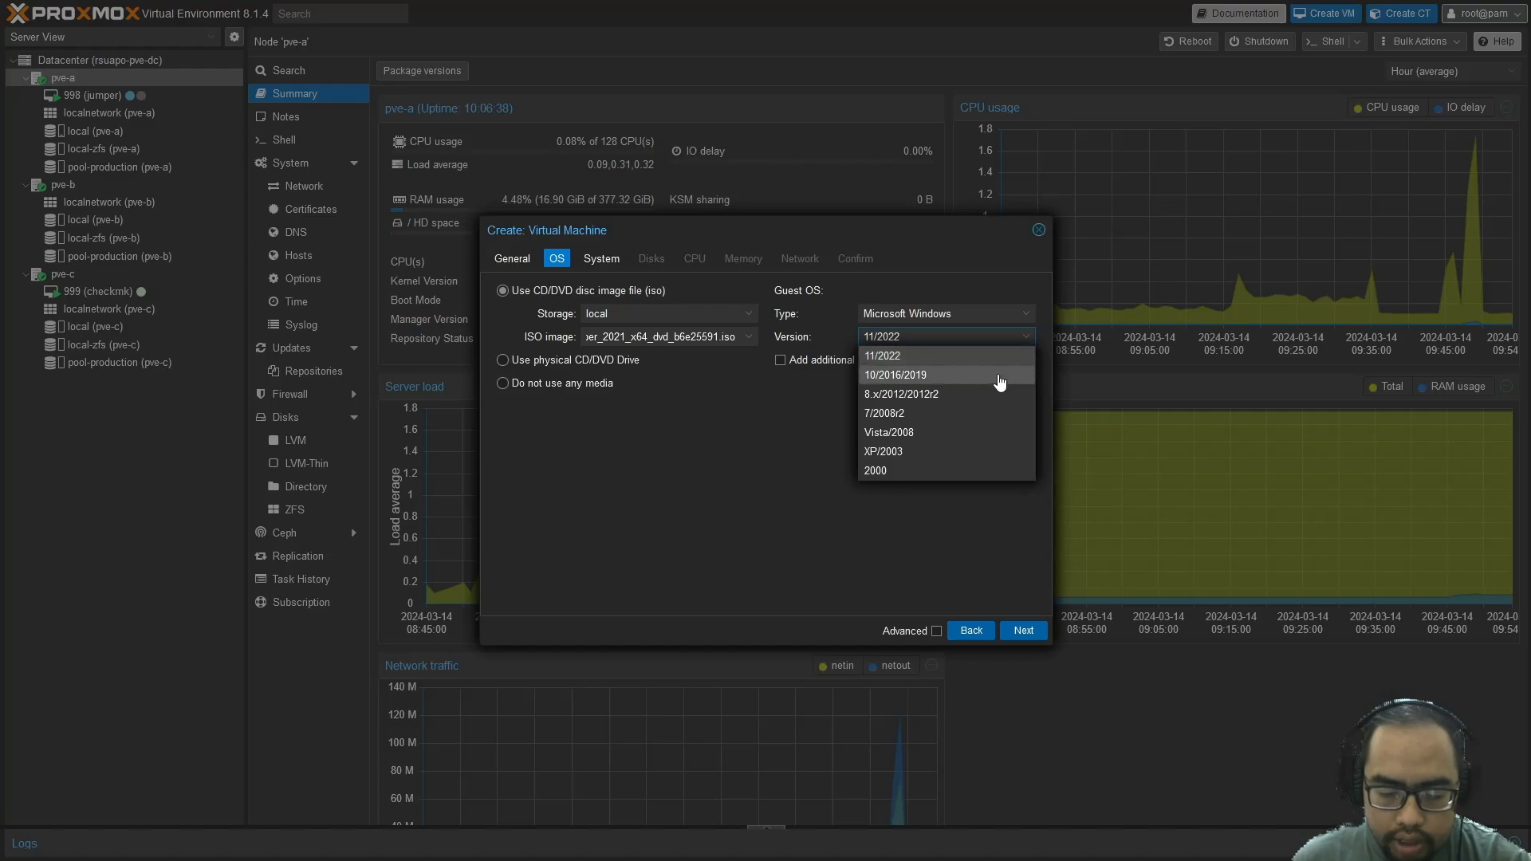
pyautogui.click(780, 428)
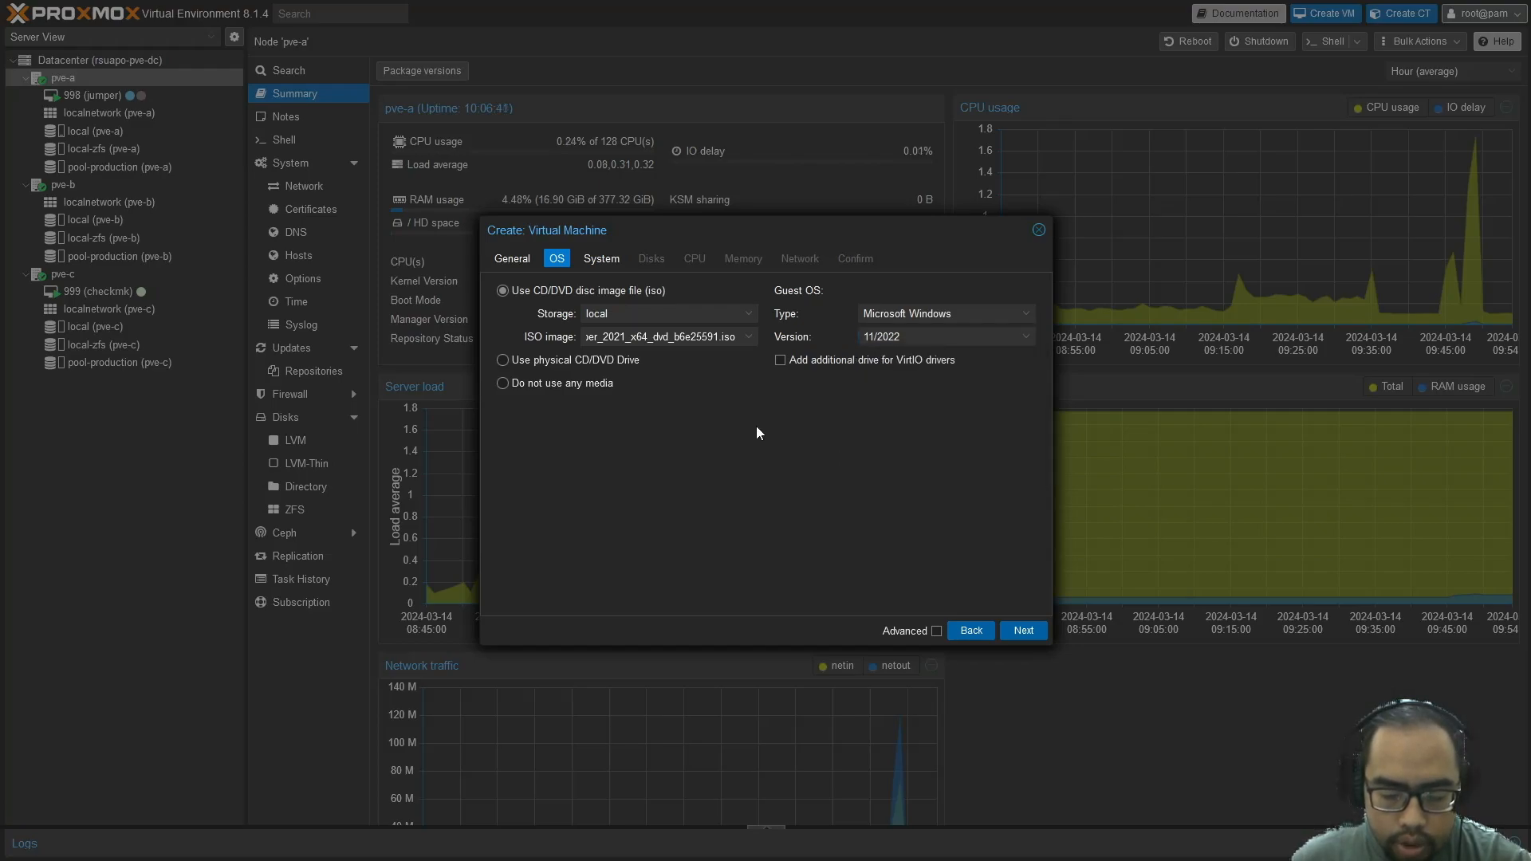
# Add a VirtIO drivers drive using the virtio-win-0.1.240_2.iso image
pyautogui.click(907, 361)
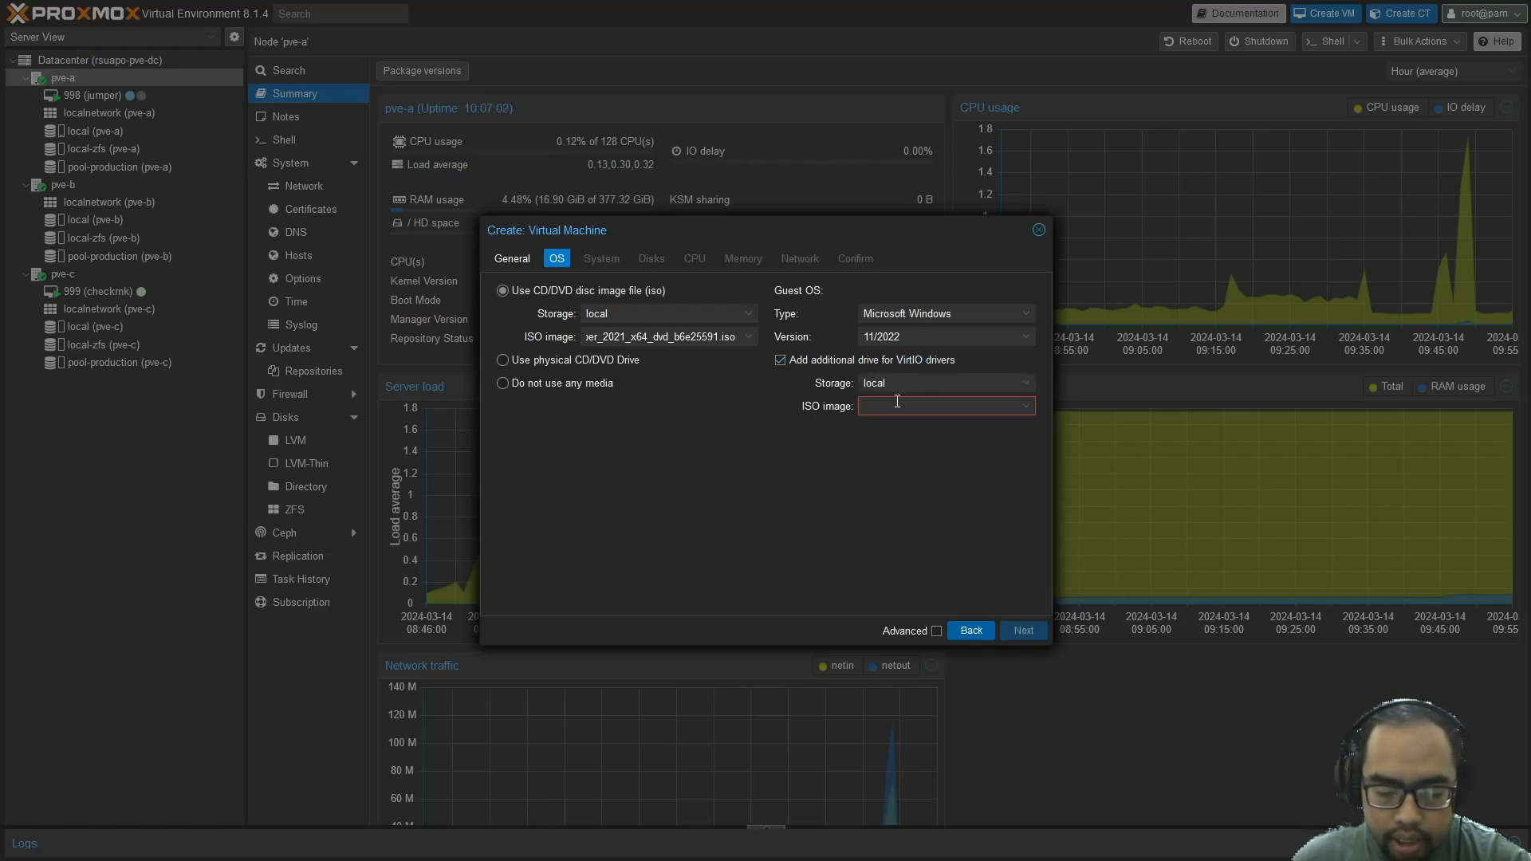
pyautogui.click(1028, 410)
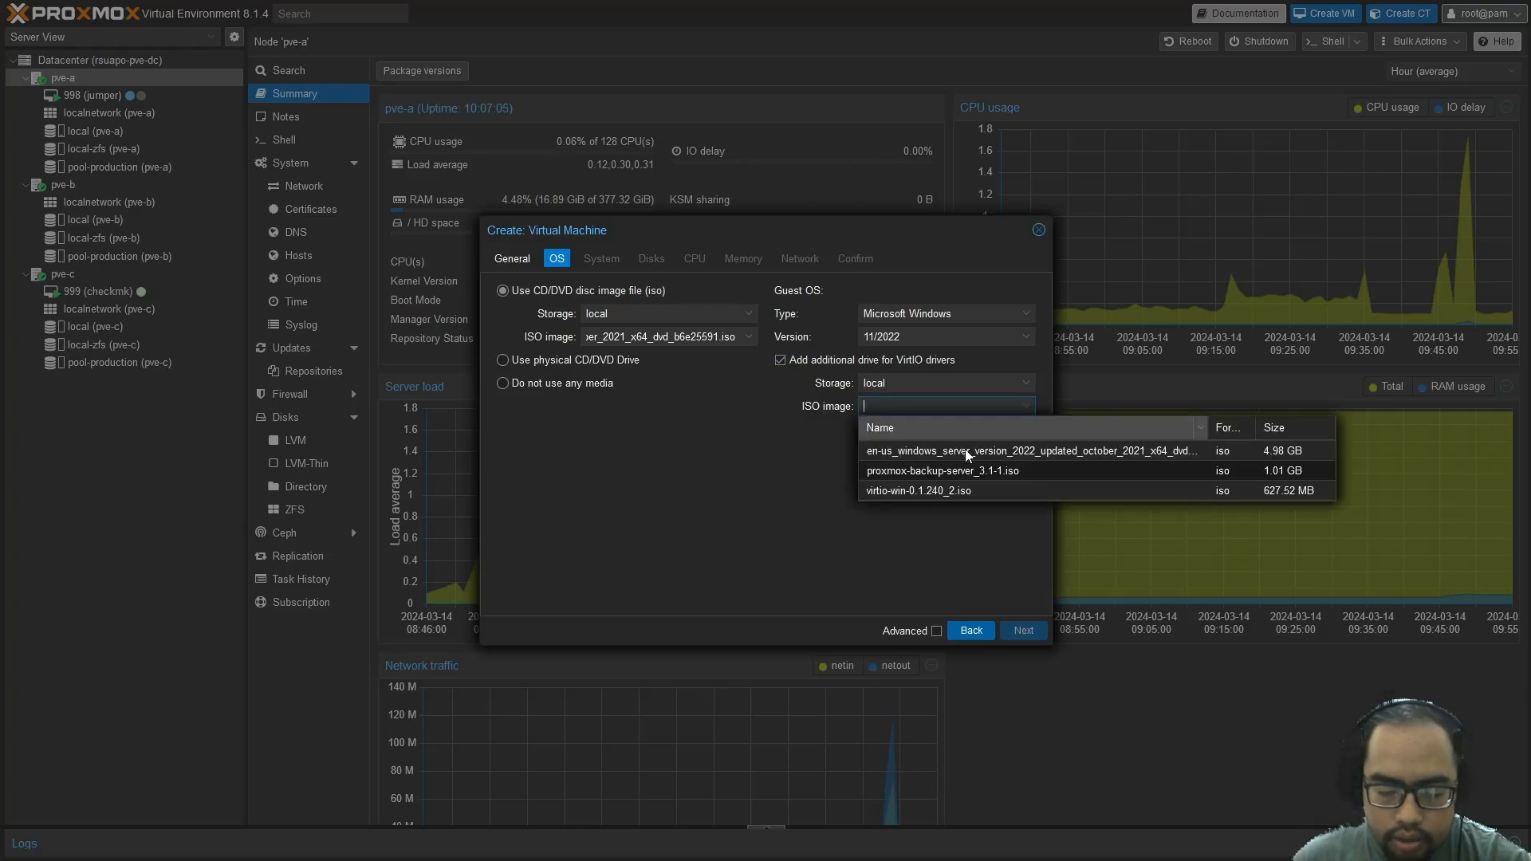
pyautogui.click(937, 499)
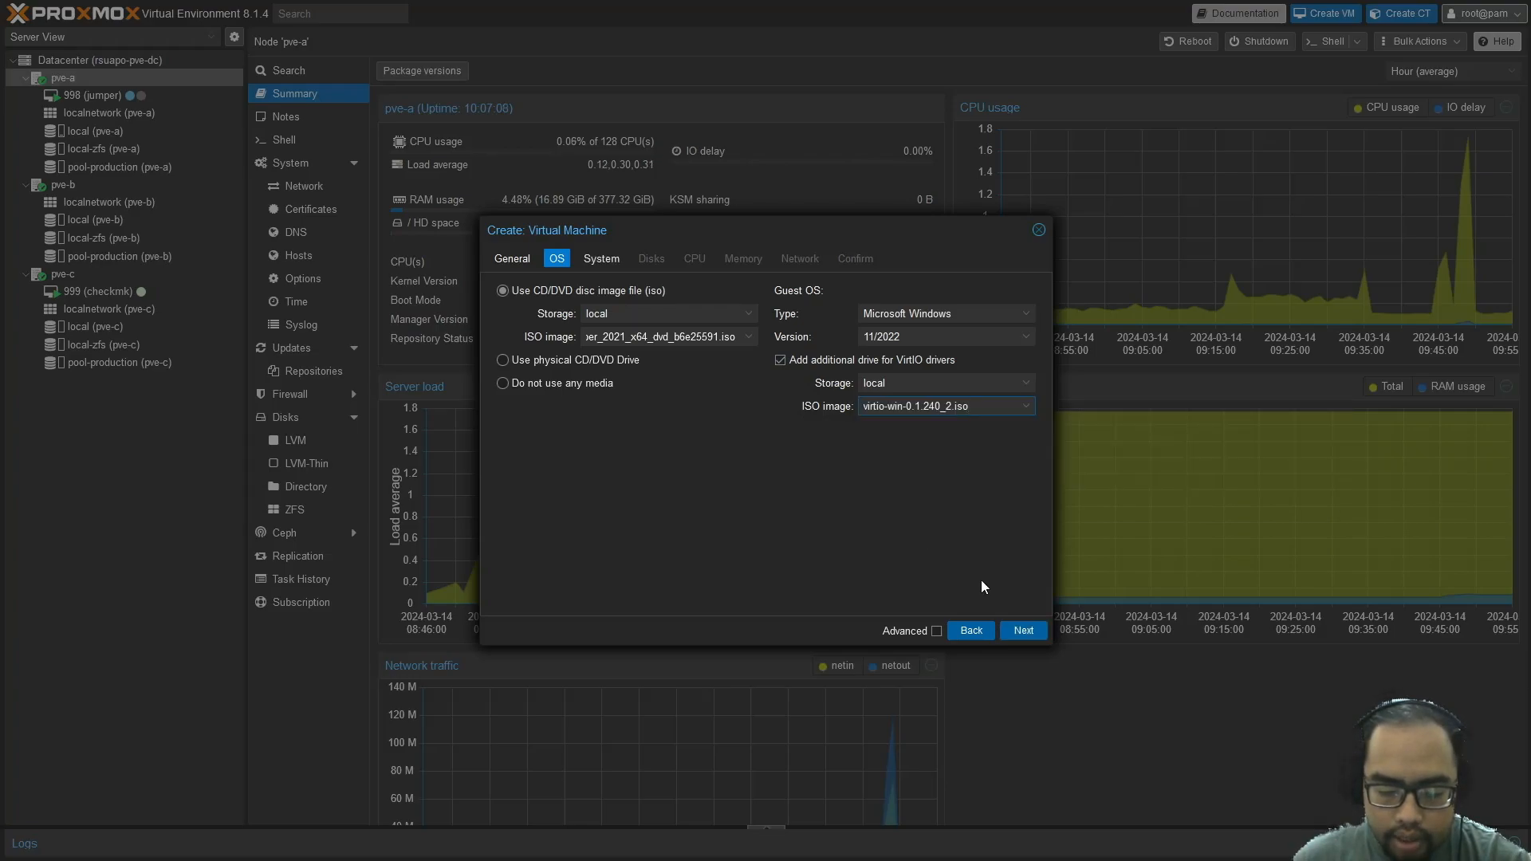
pyautogui.click(1023, 631)
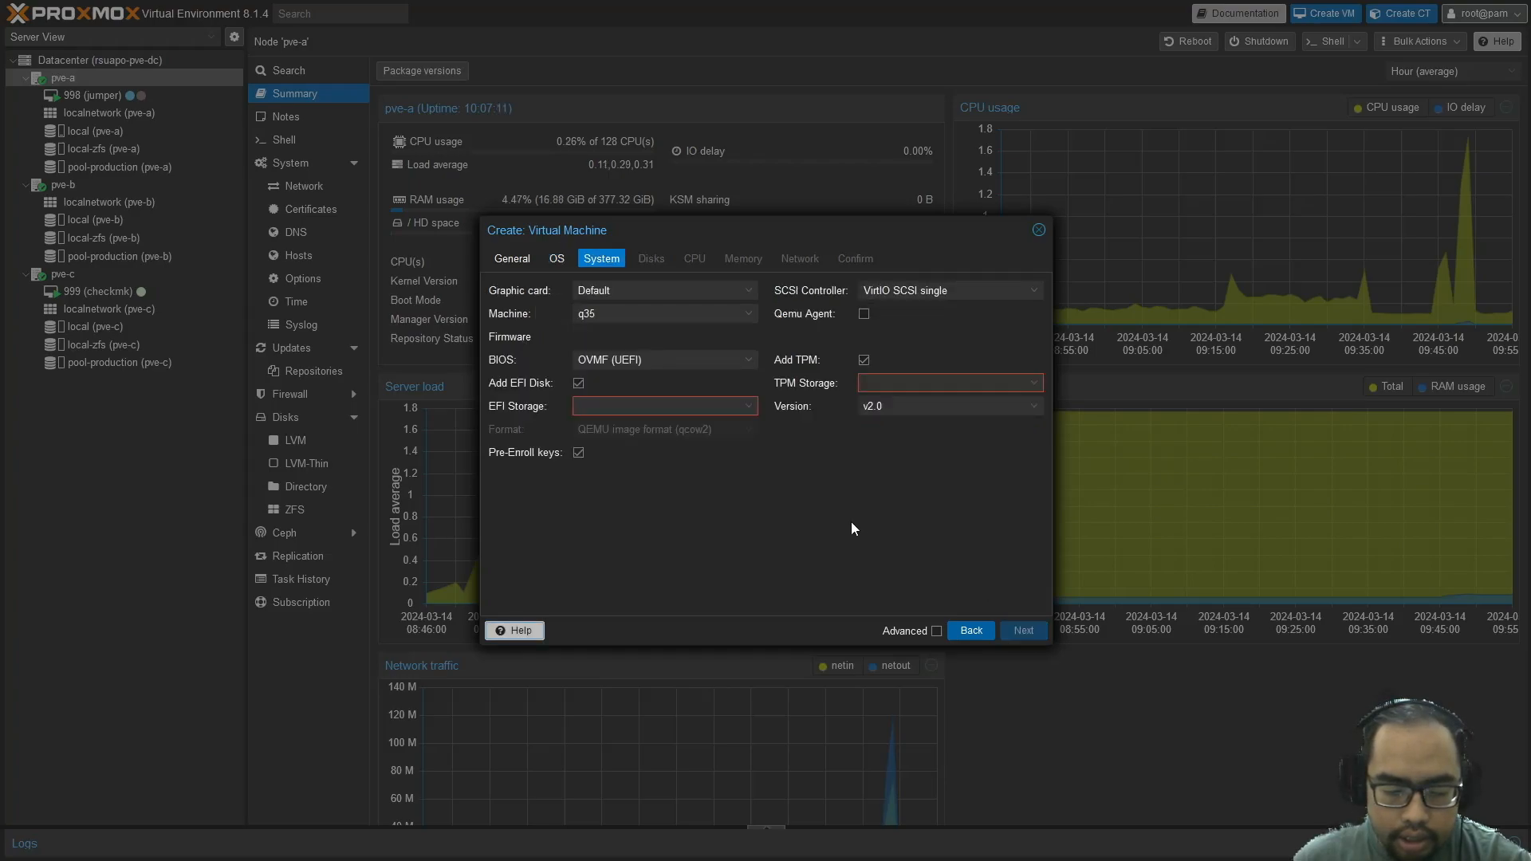
# Keep OVMF (UEFI) firmware with the EFI disk on pool-production, and enable the QEMU guest agent
pyautogui.click(748, 363)
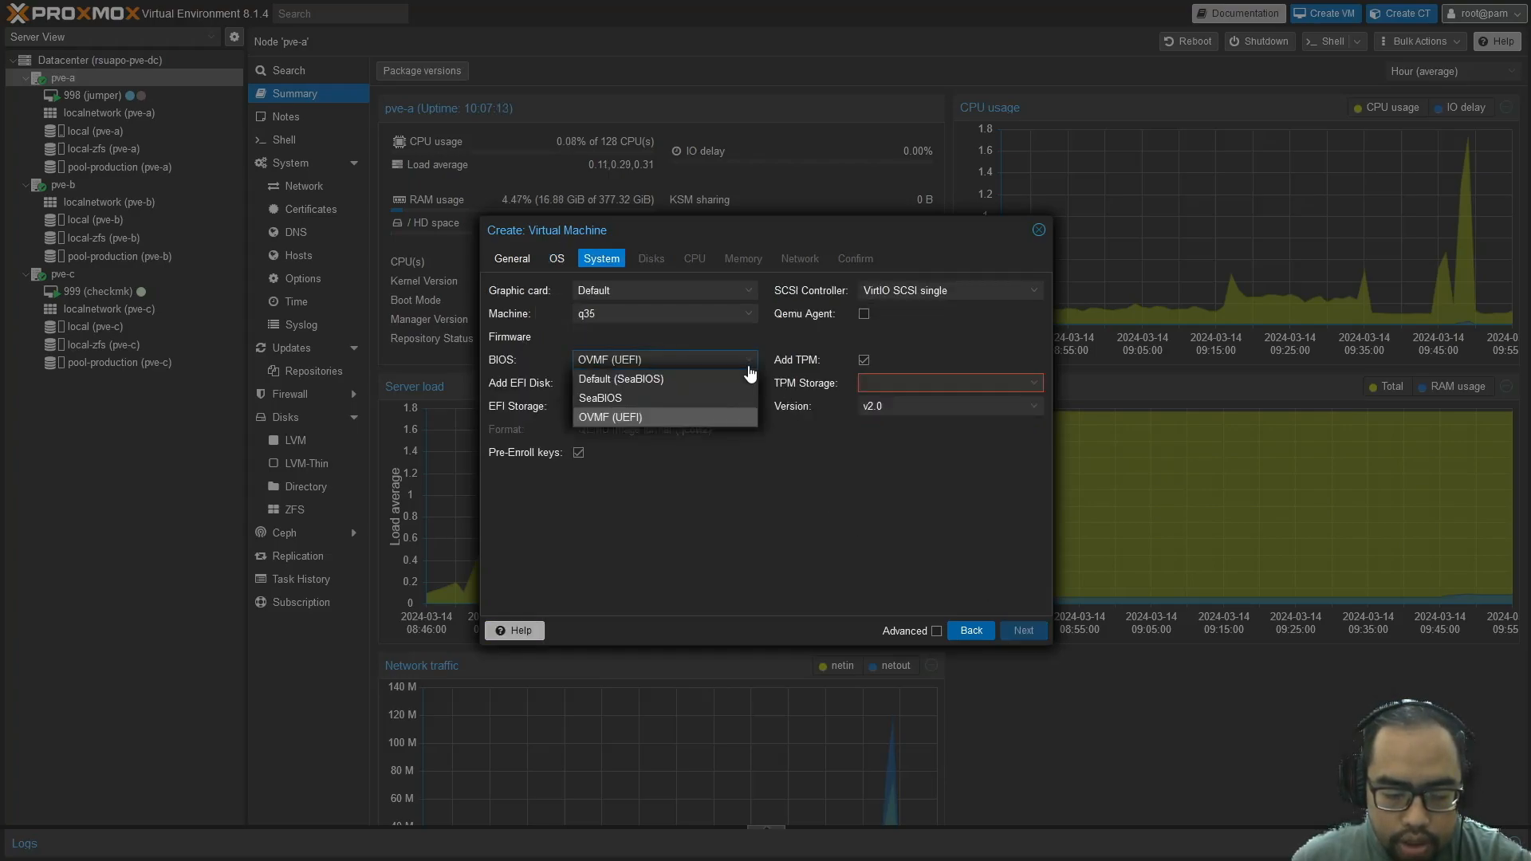
pyautogui.click(718, 420)
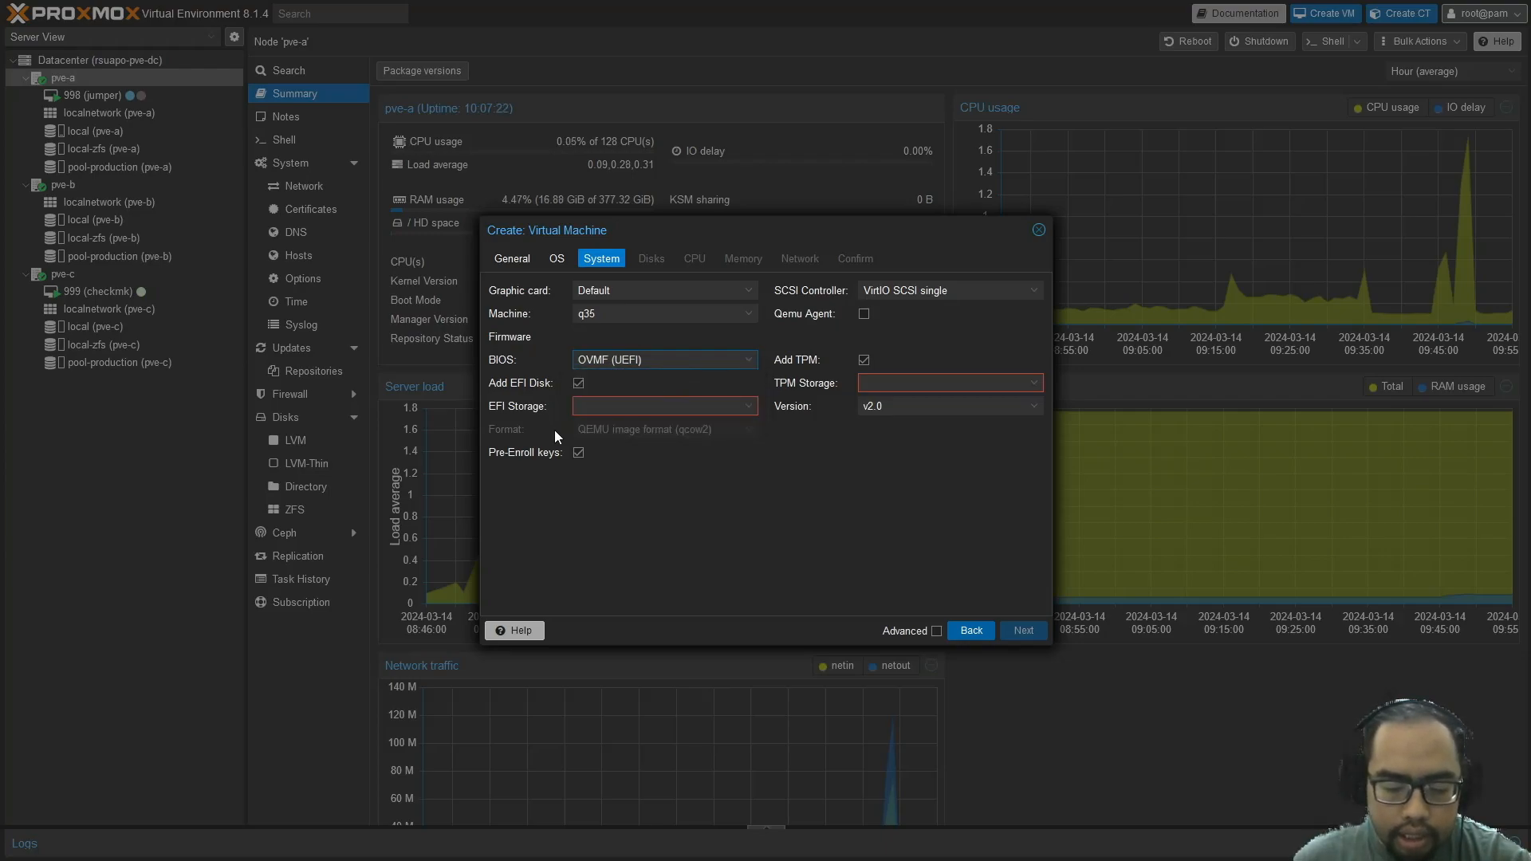
pyautogui.click(753, 411)
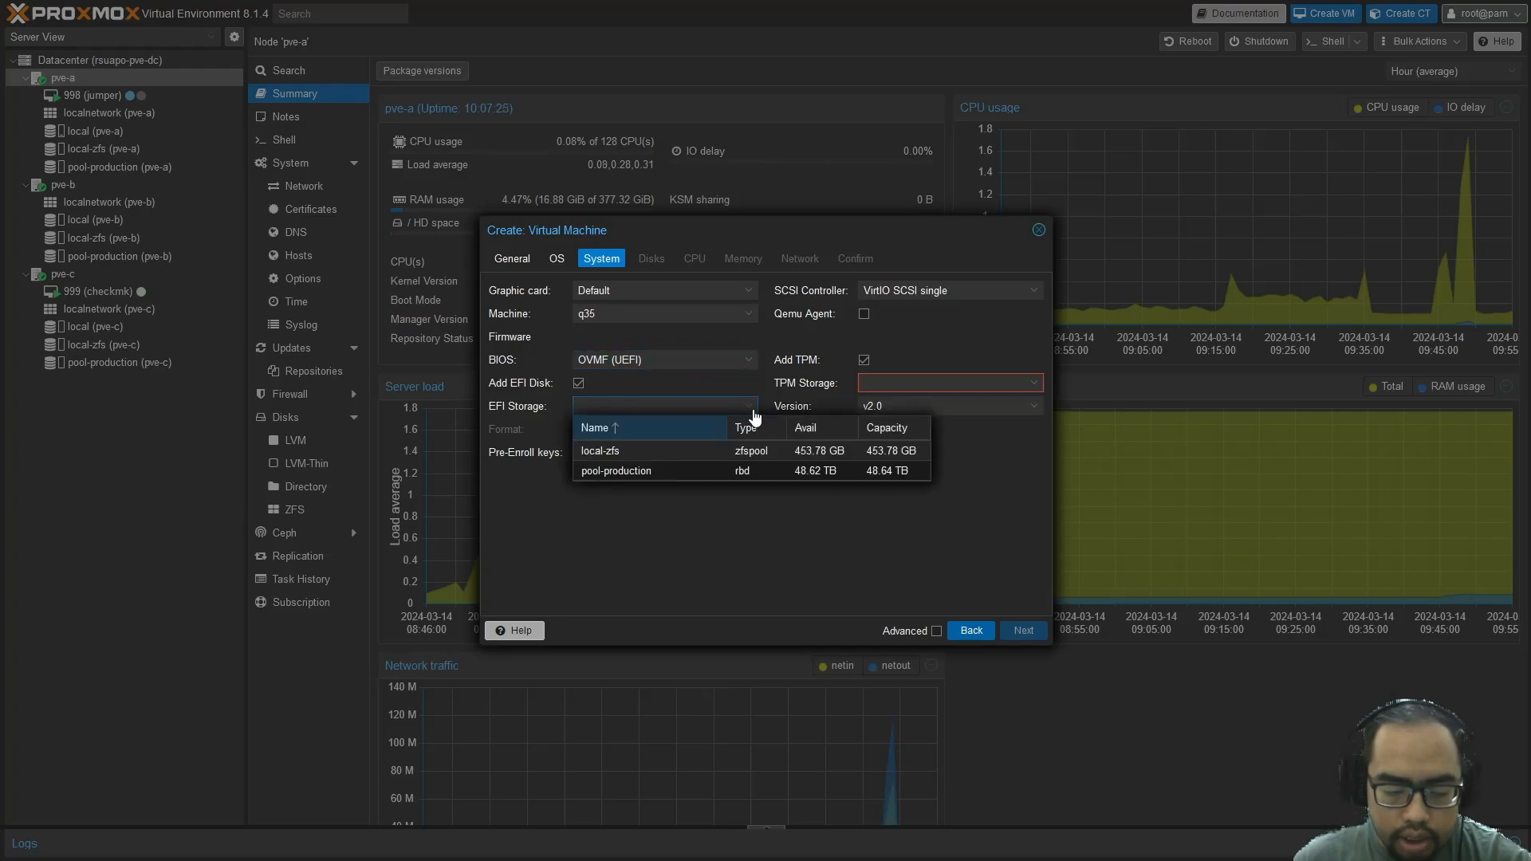
pyautogui.click(694, 474)
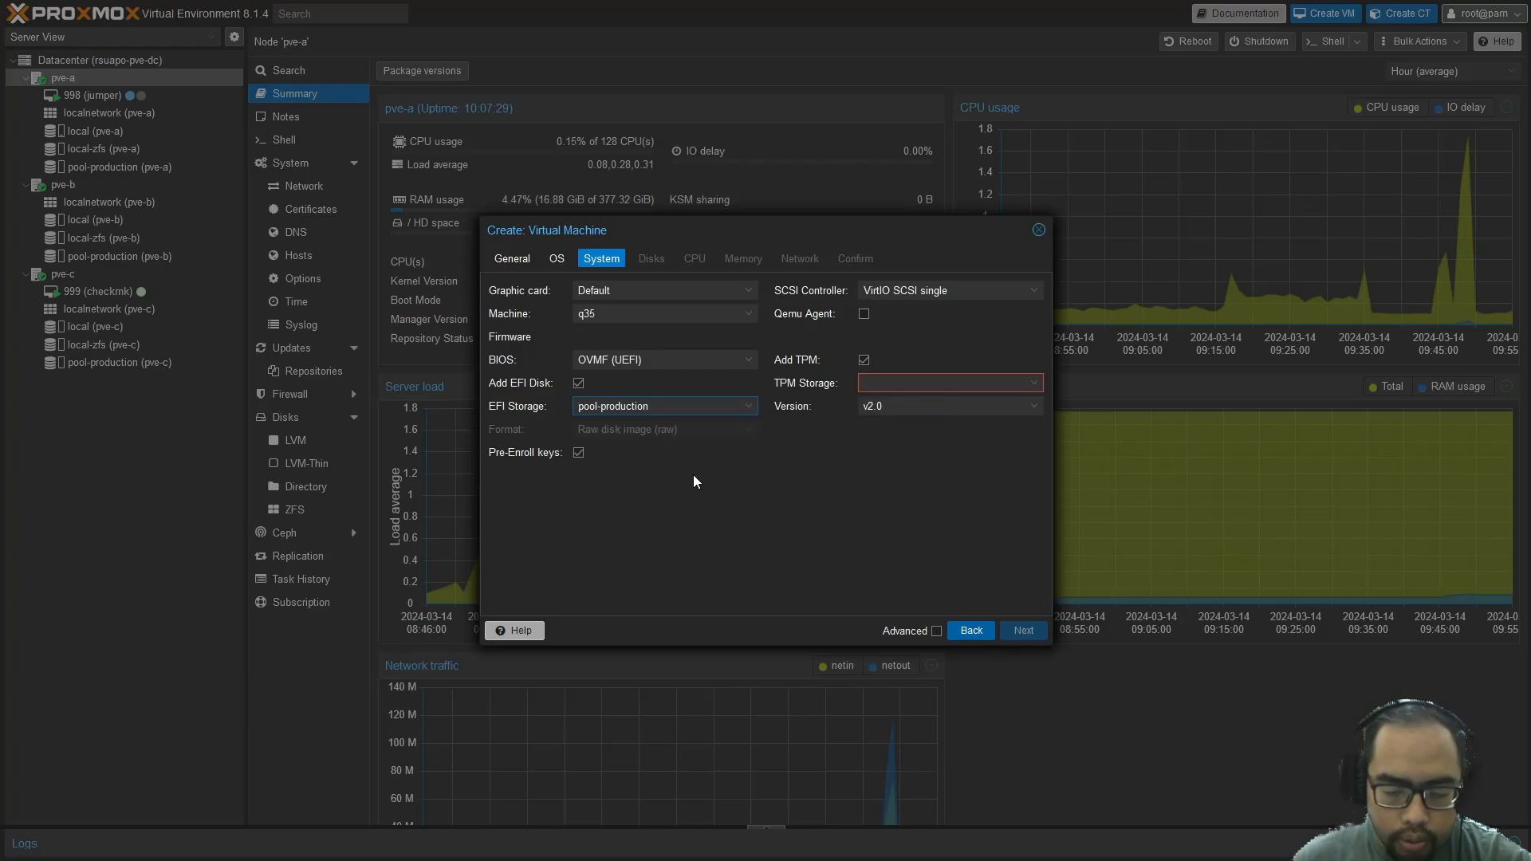
pyautogui.click(866, 314)
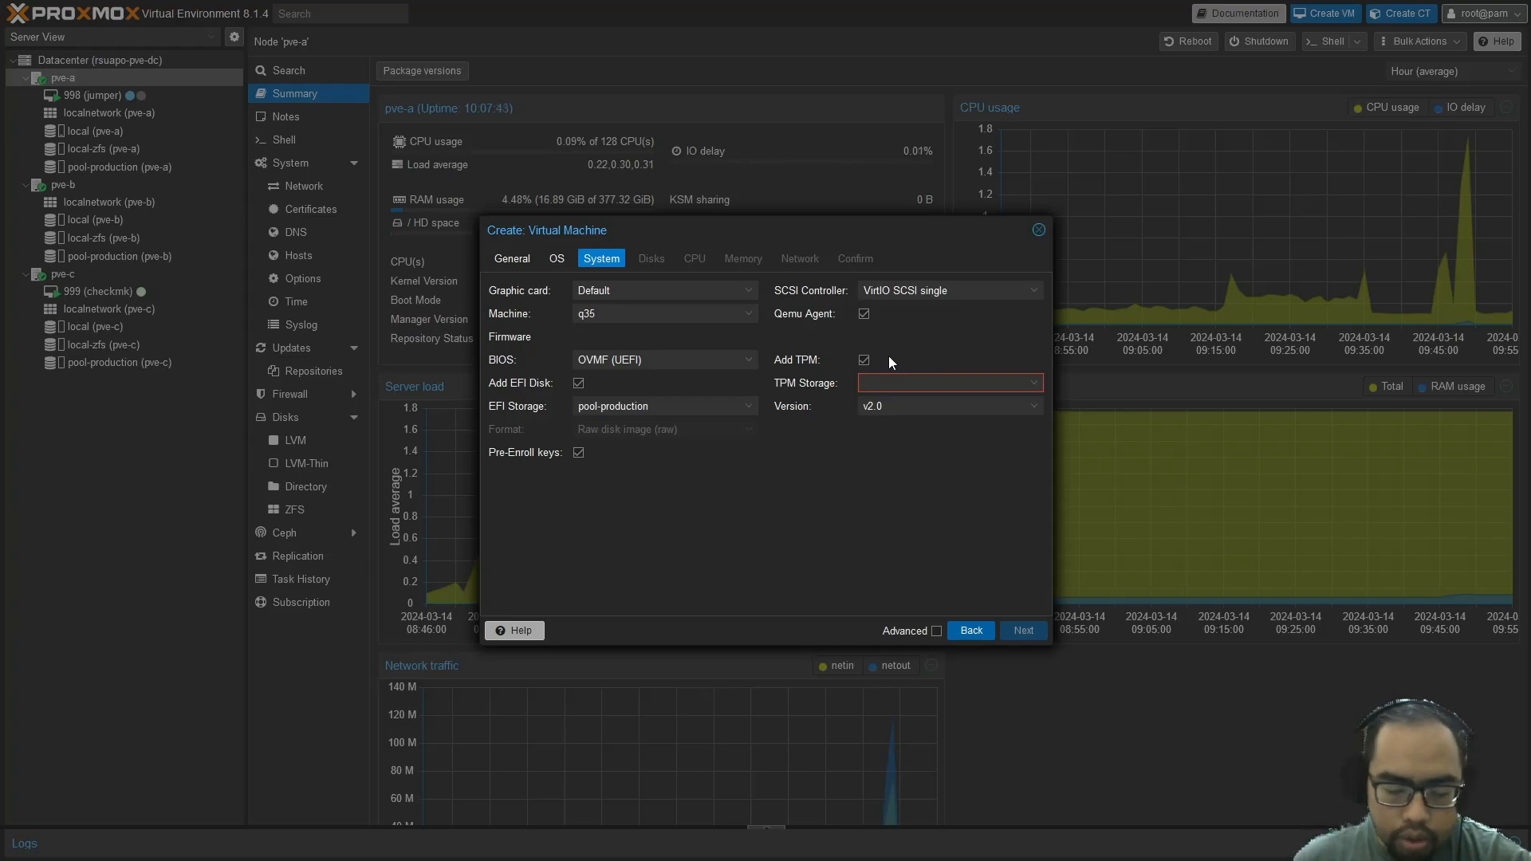
# Add a v2.0 TPM stored on pool-production
pyautogui.click(866, 361)
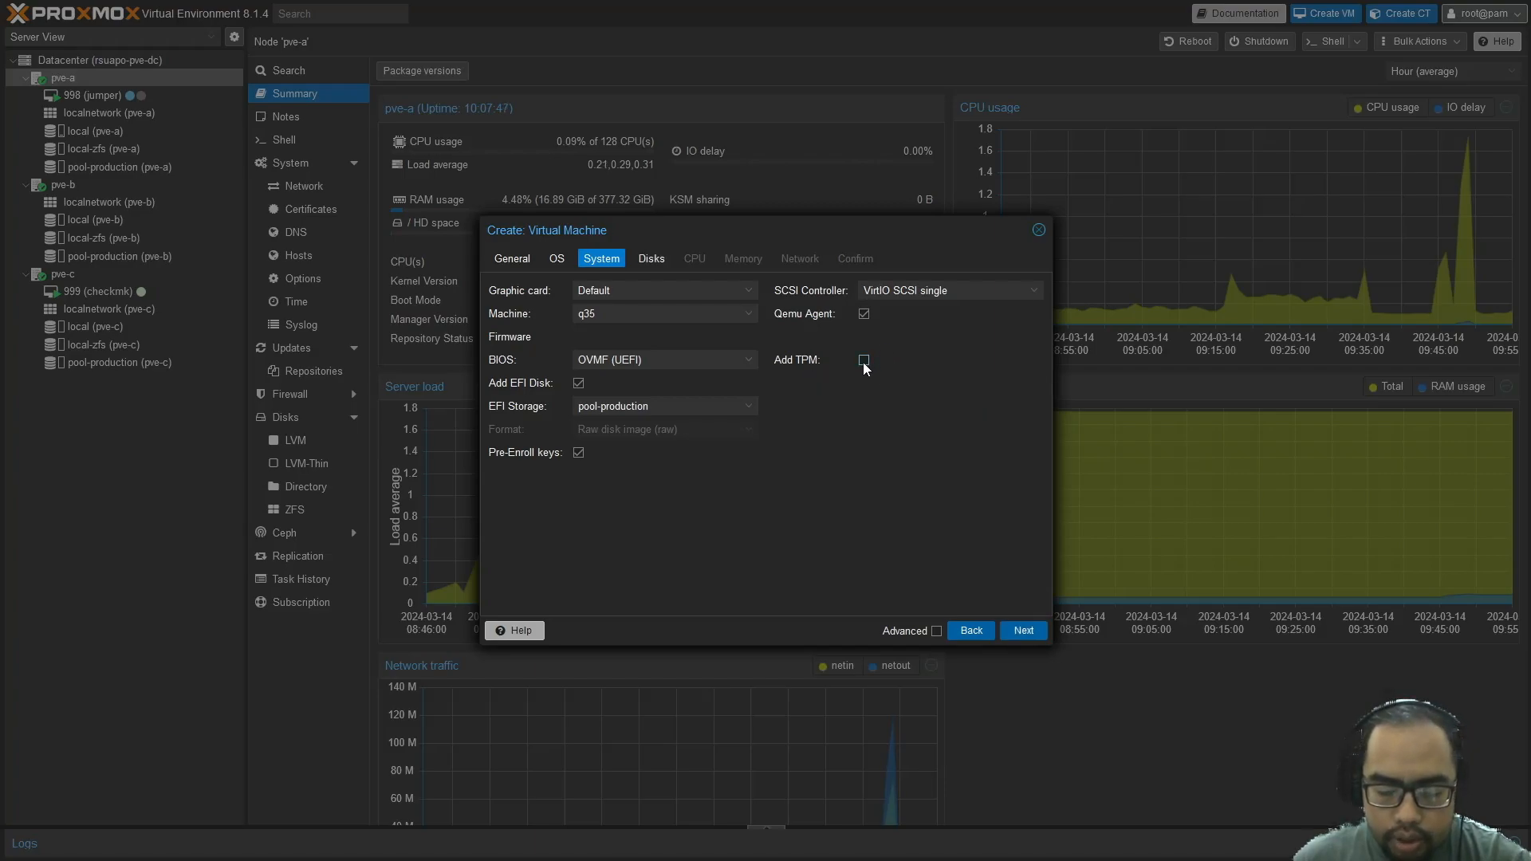
pyautogui.click(863, 362)
pyautogui.click(917, 383)
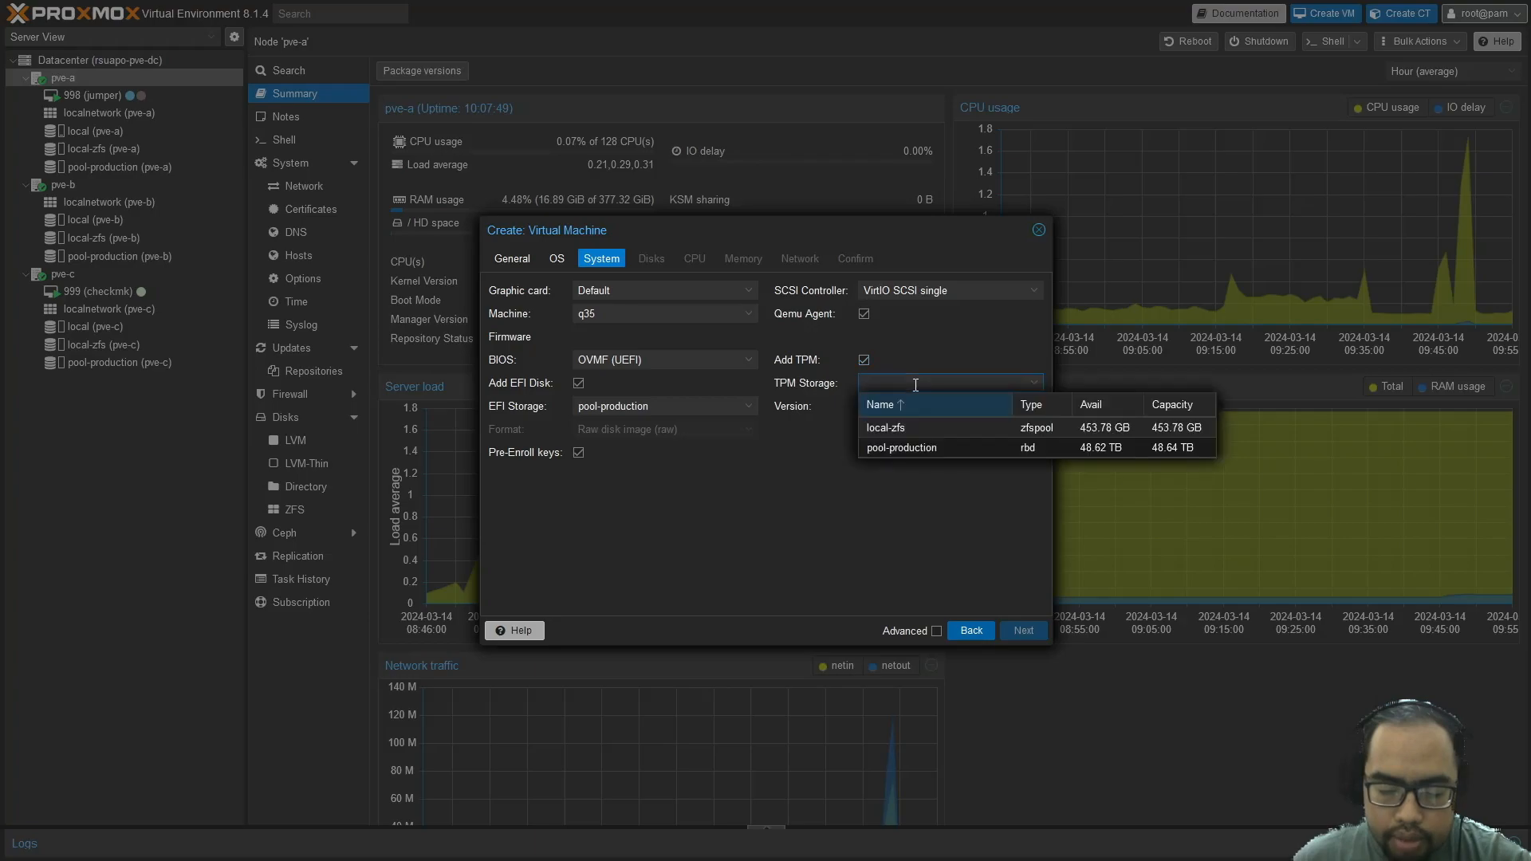
pyautogui.click(915, 449)
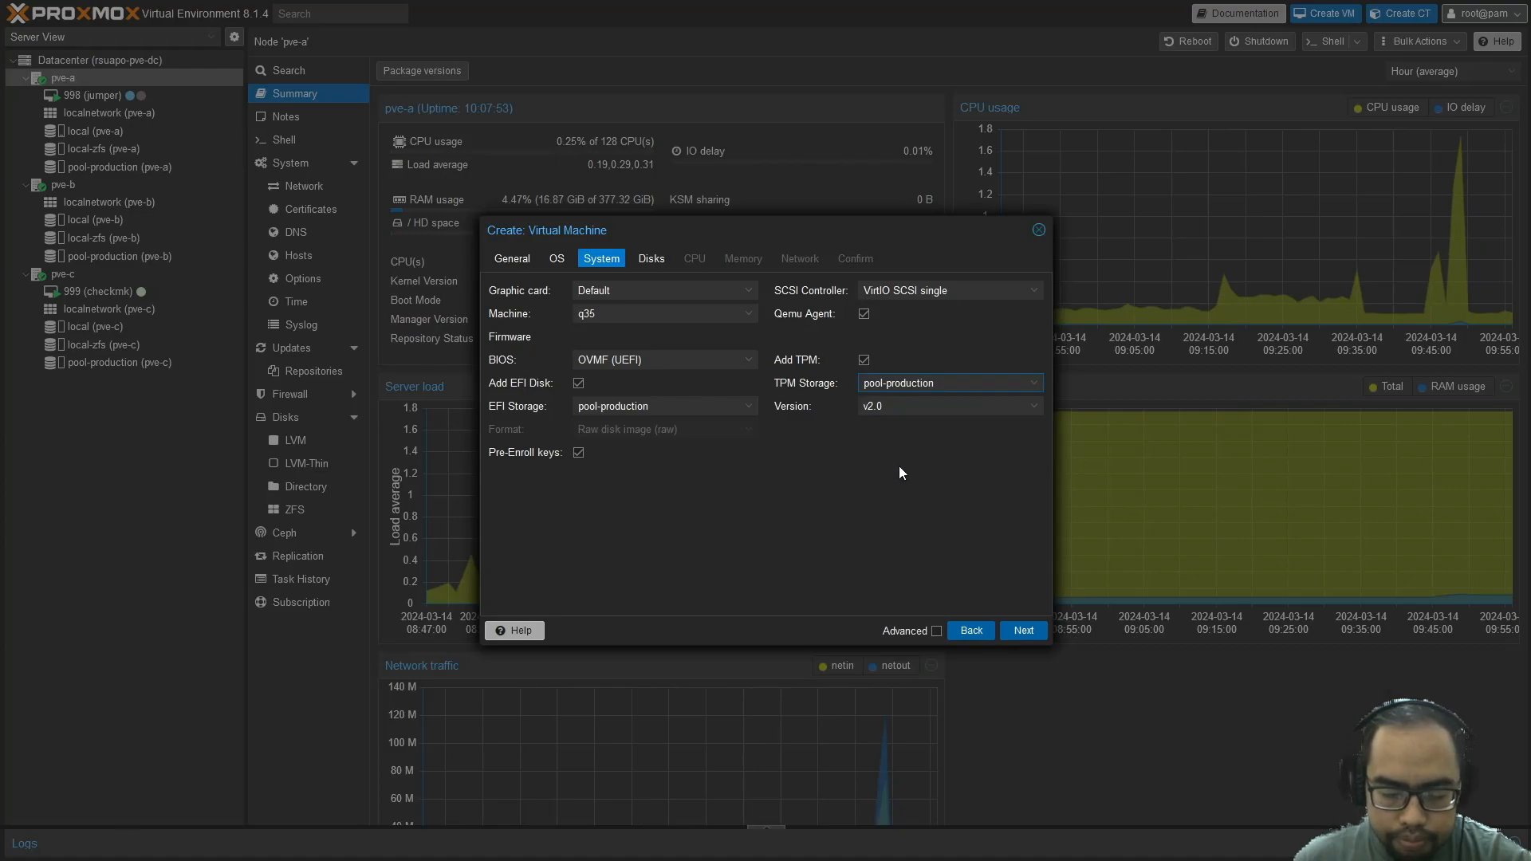
# Give the VM a 64 GiB SCSI disk on pool-production
pyautogui.click(1031, 634)
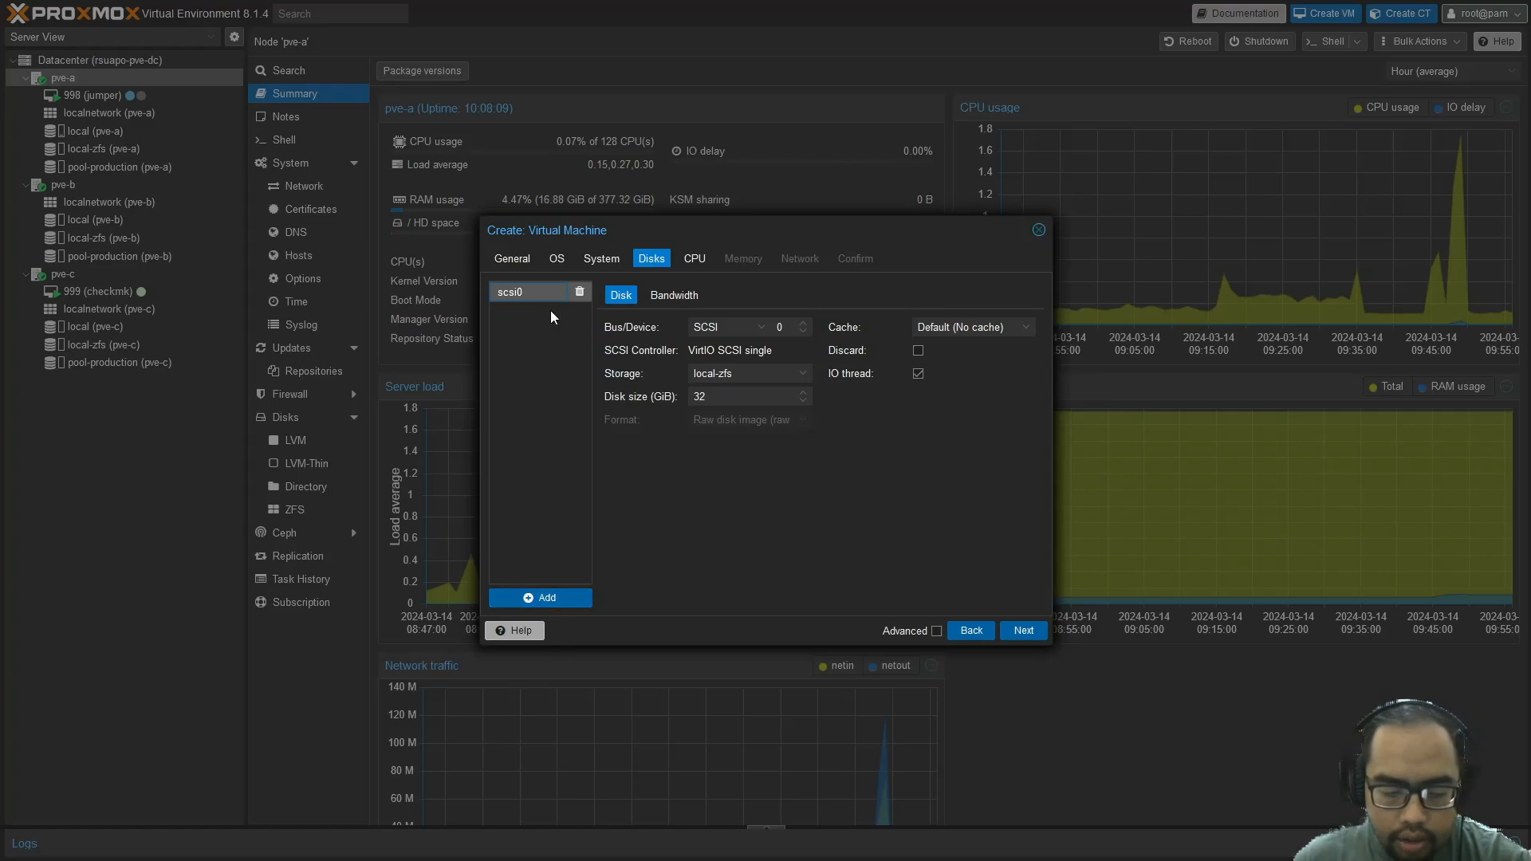
pyautogui.click(761, 330)
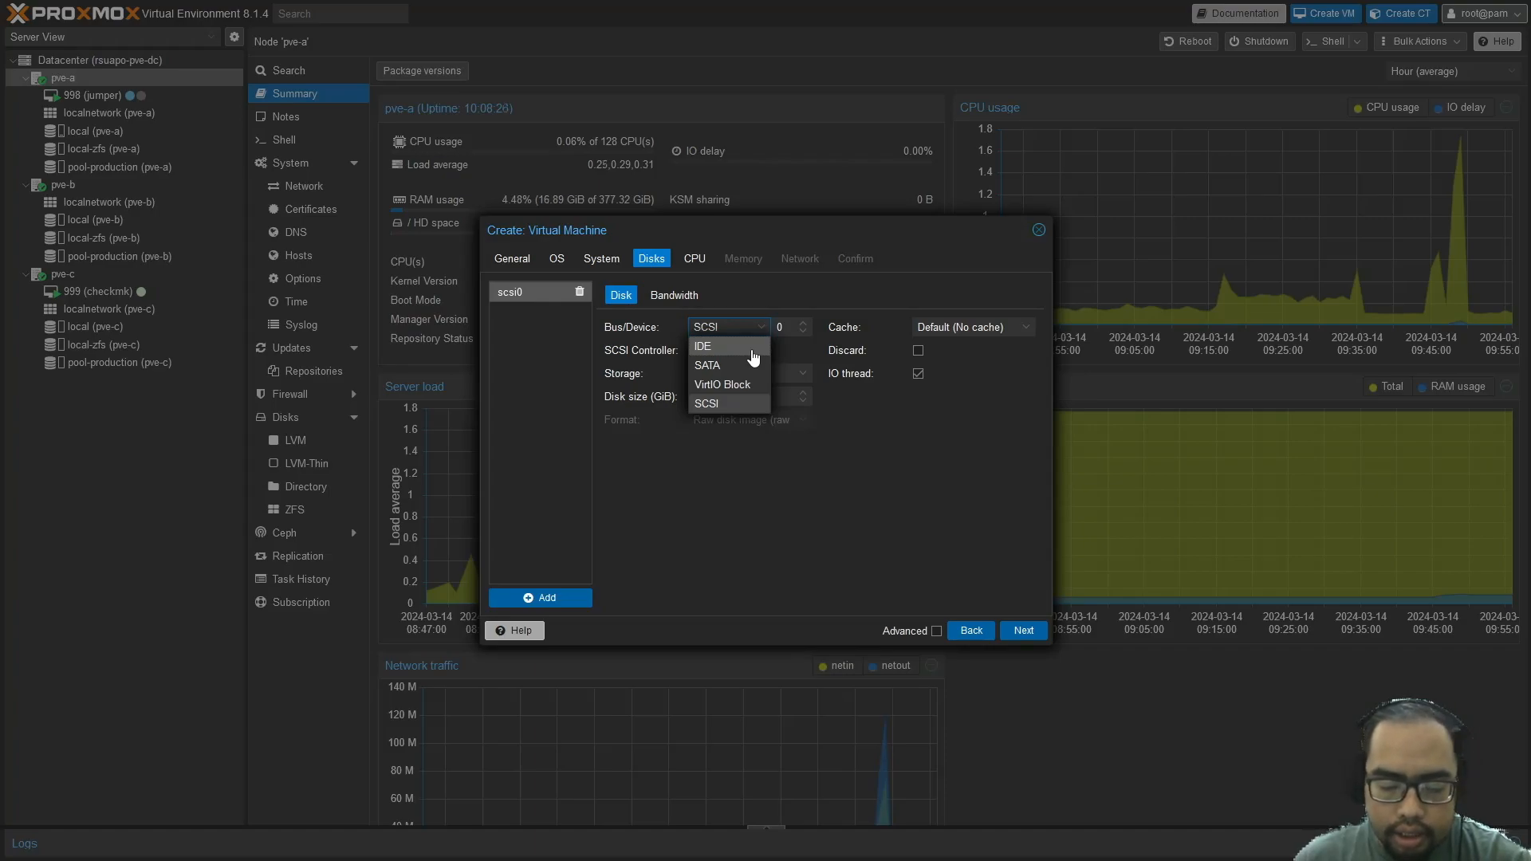
pyautogui.click(723, 405)
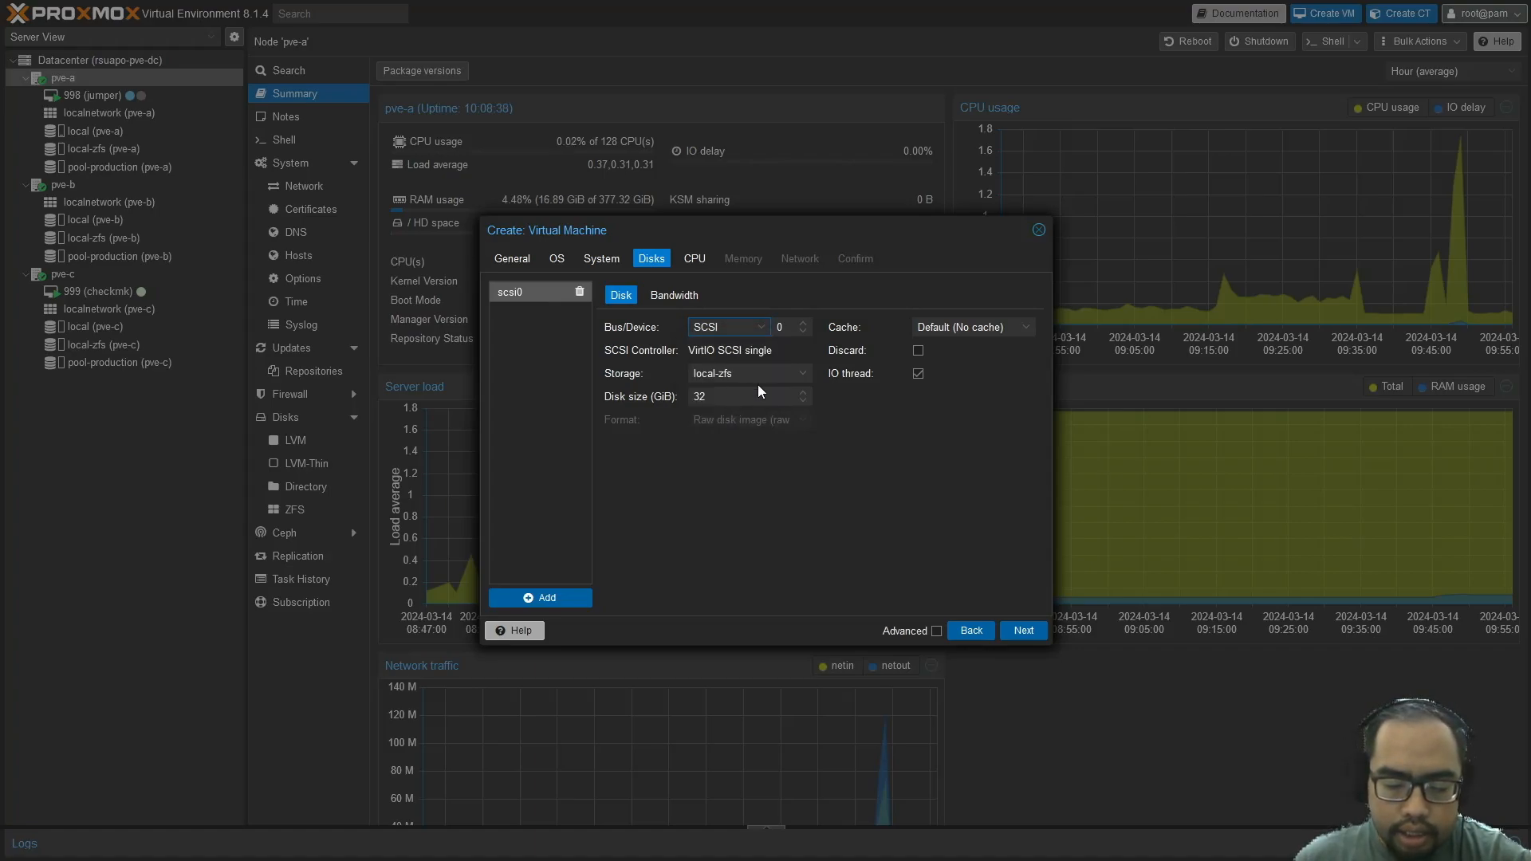
pyautogui.click(801, 377)
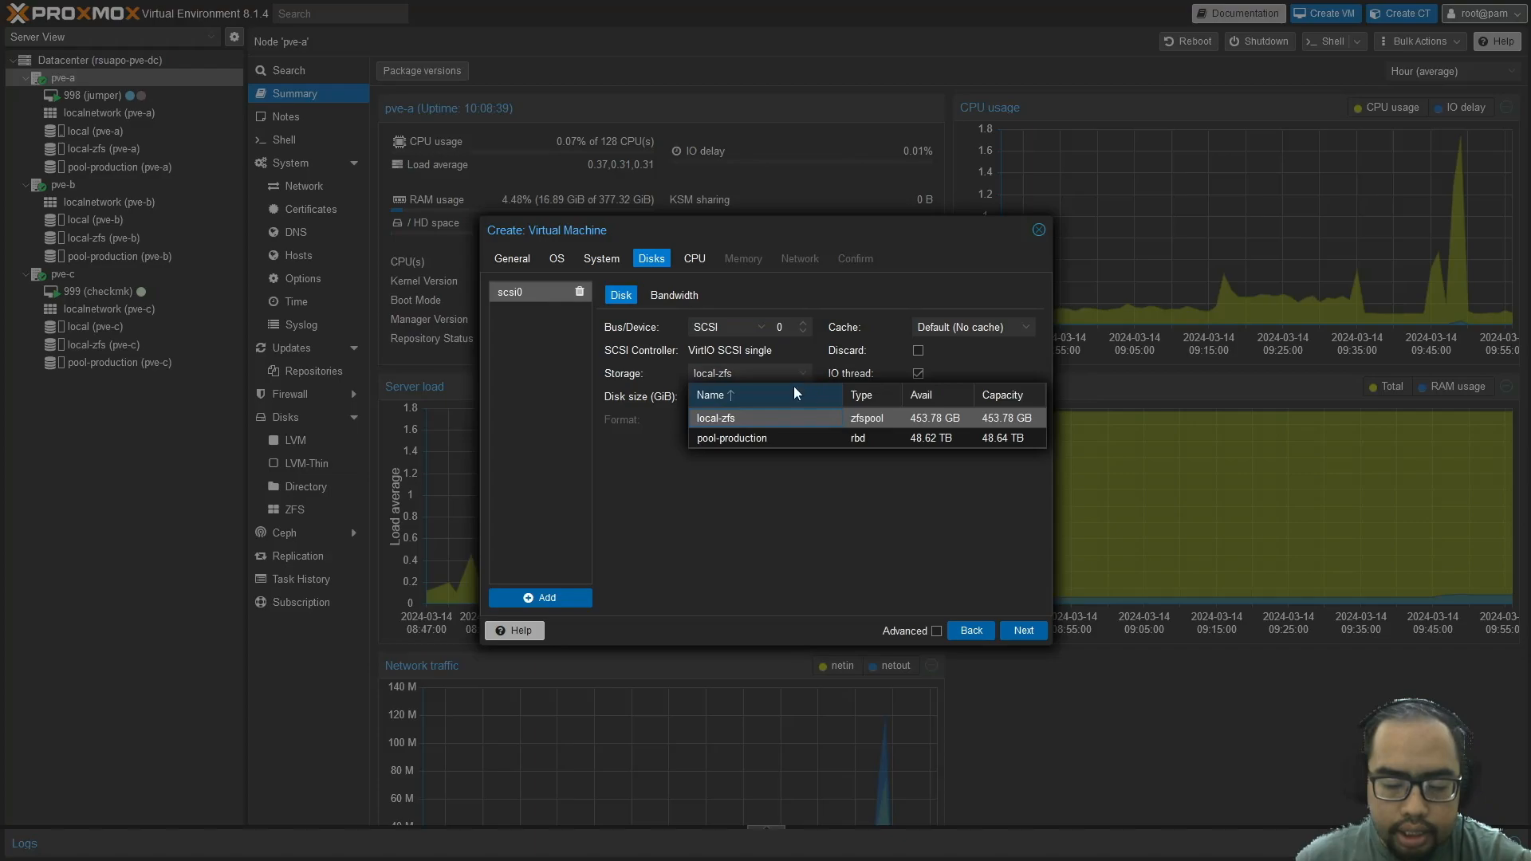
pyautogui.click(769, 445)
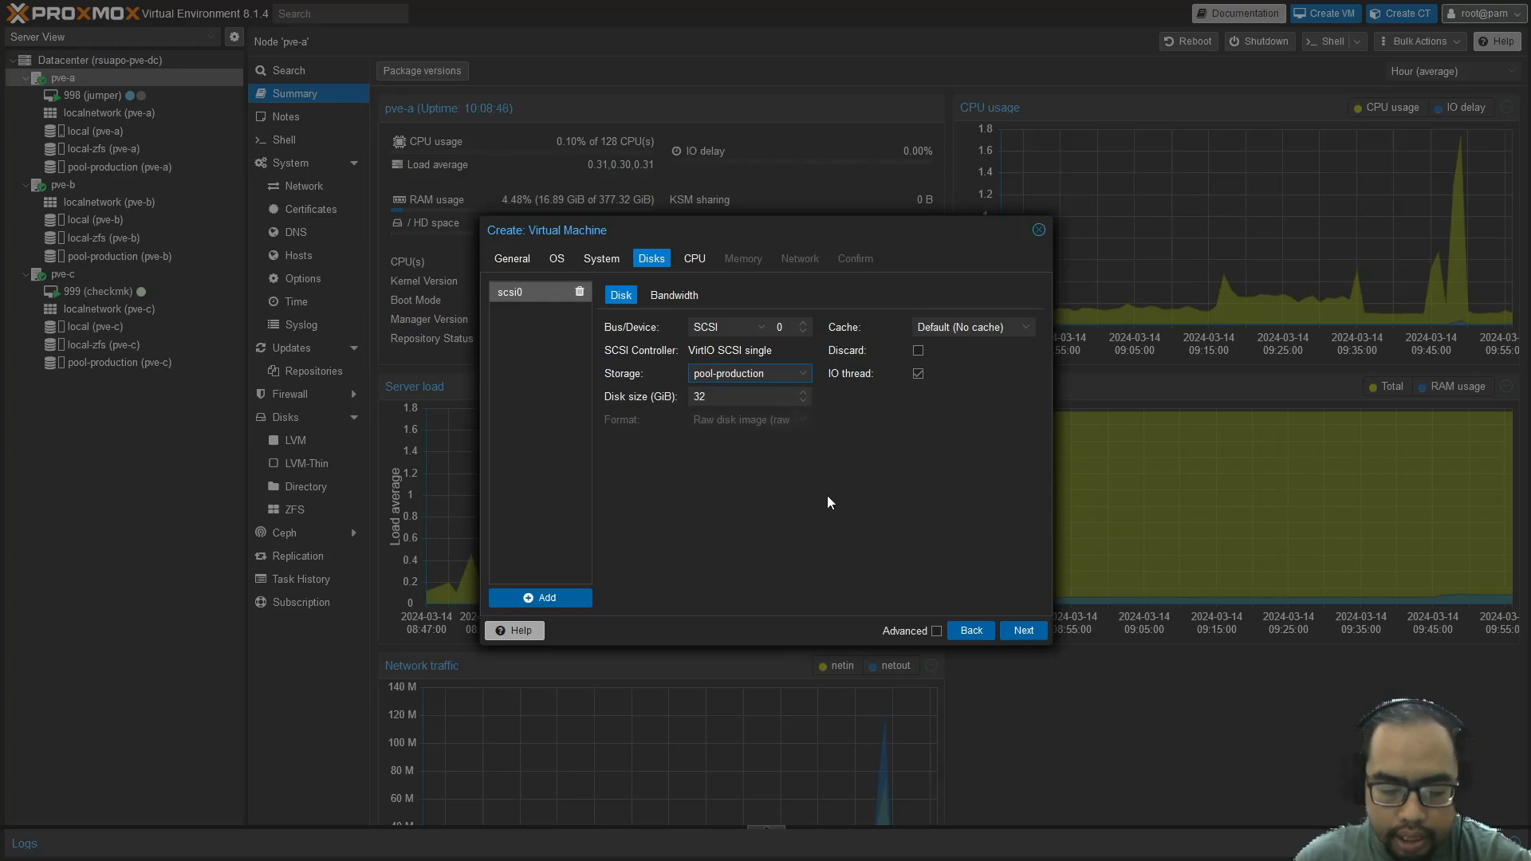
pyautogui.doubleClick(723, 405)
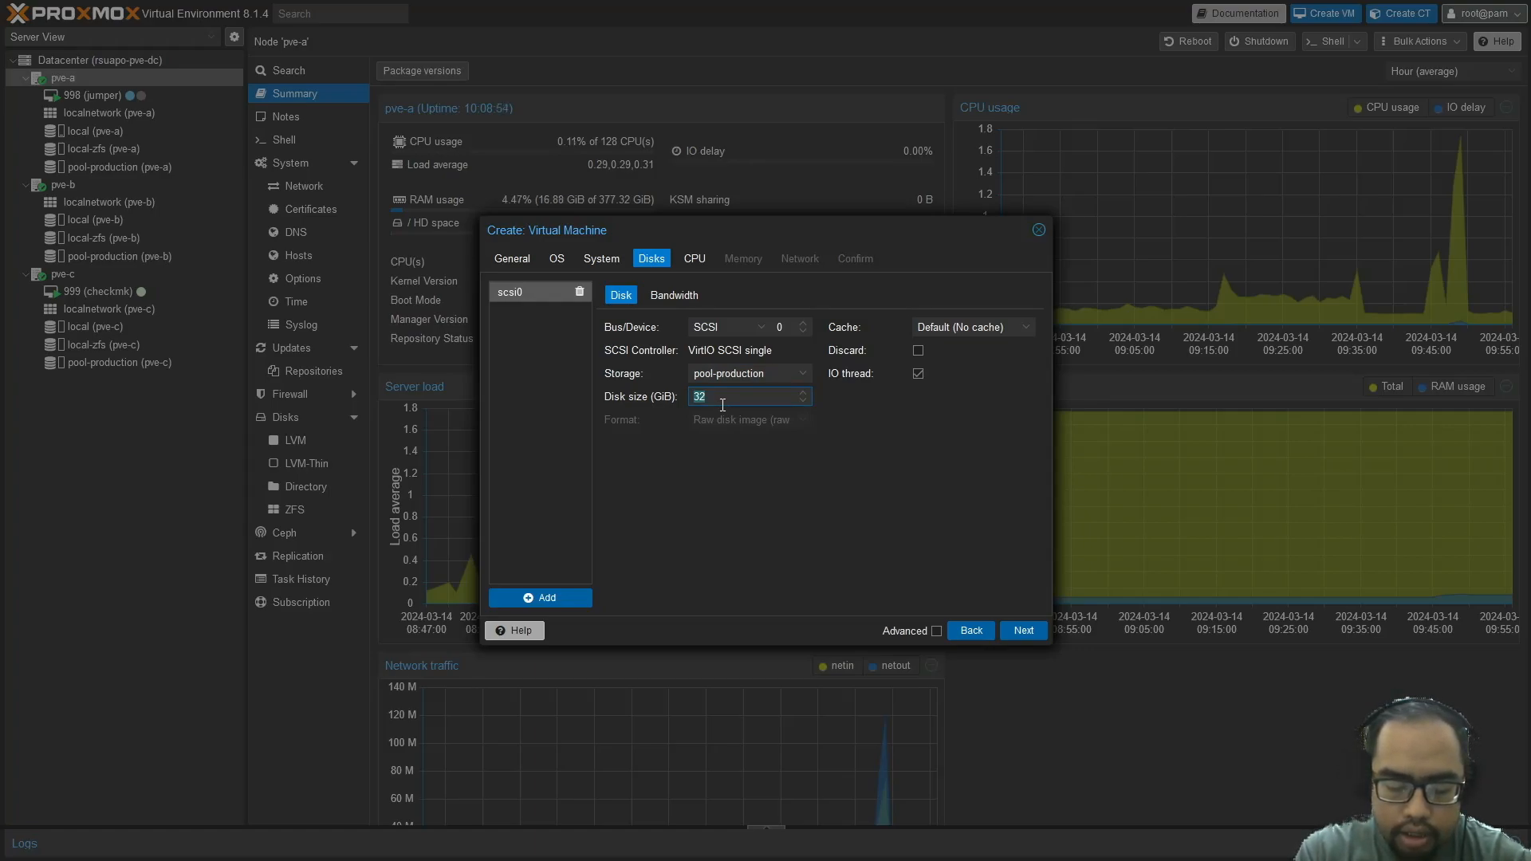
pyautogui.write('64')
pyautogui.click(808, 528)
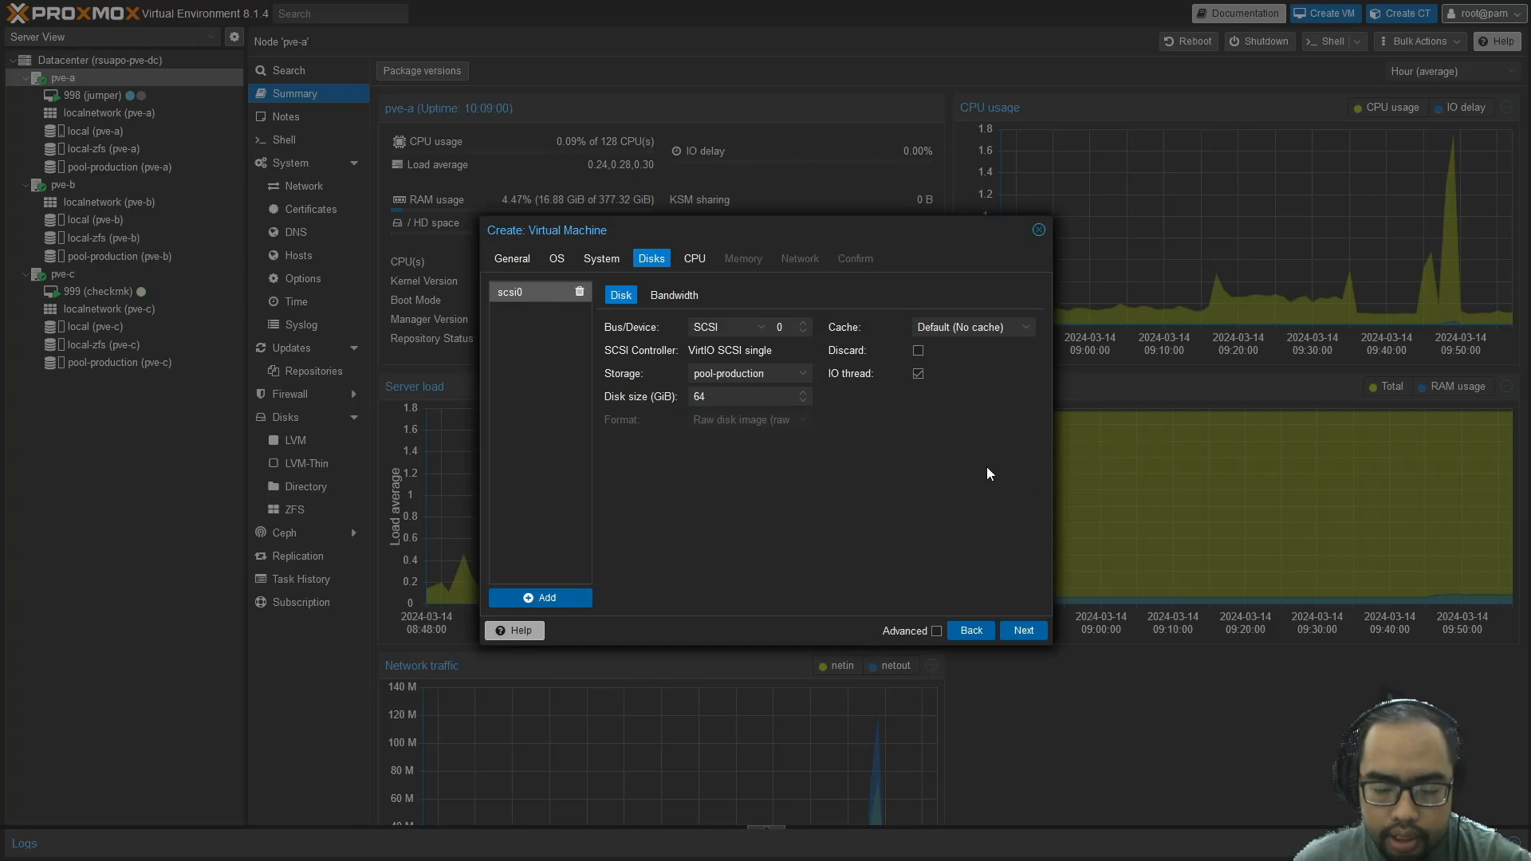
pyautogui.click(1020, 631)
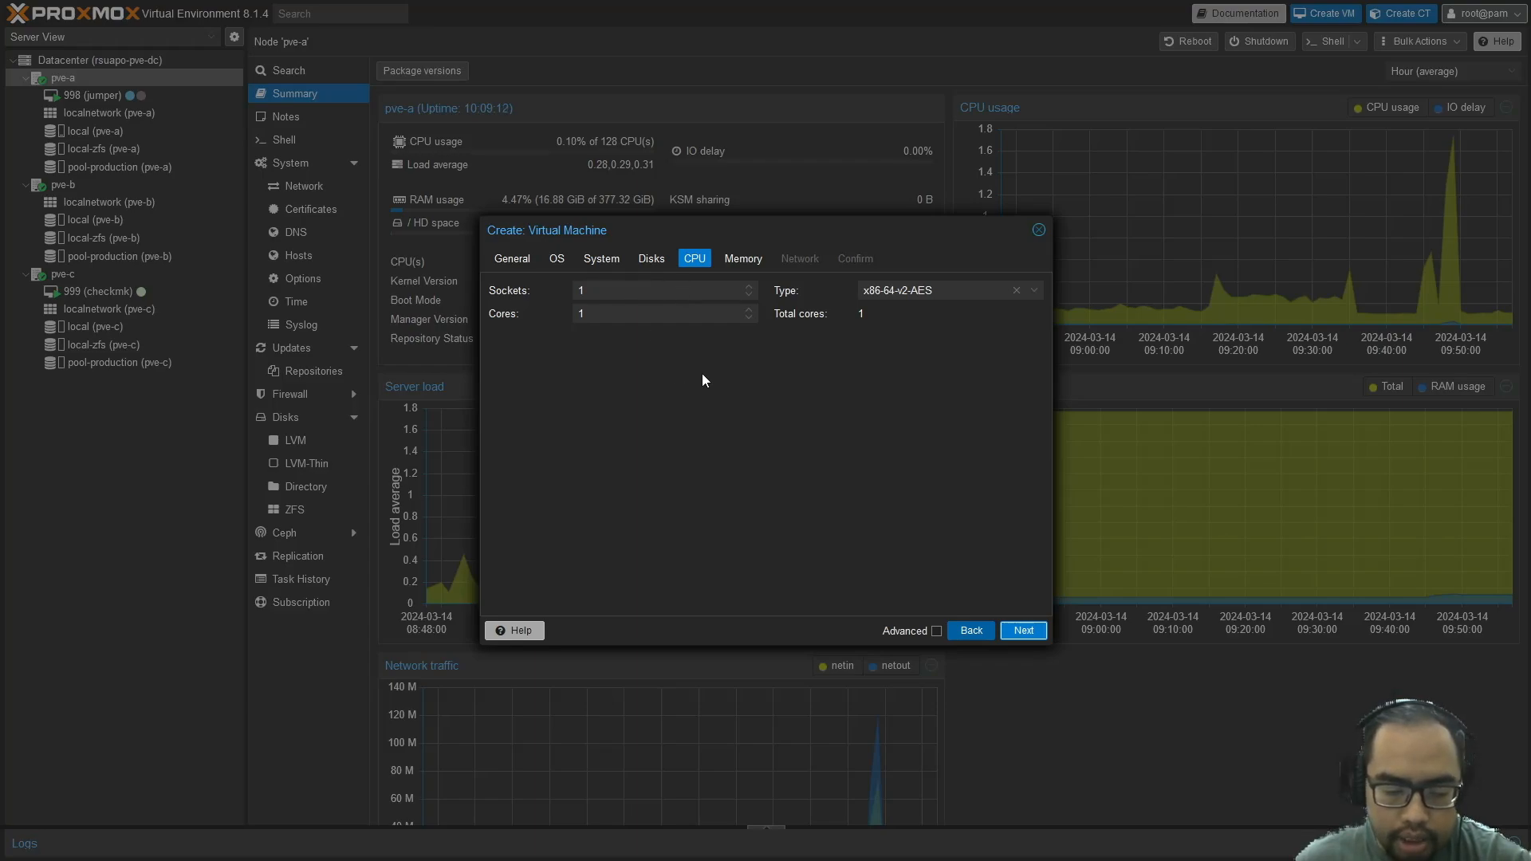
# Raise the CPU cores to 6 on one socket
pyautogui.click(748, 310)
pyautogui.click(747, 310)
pyautogui.click(748, 311)
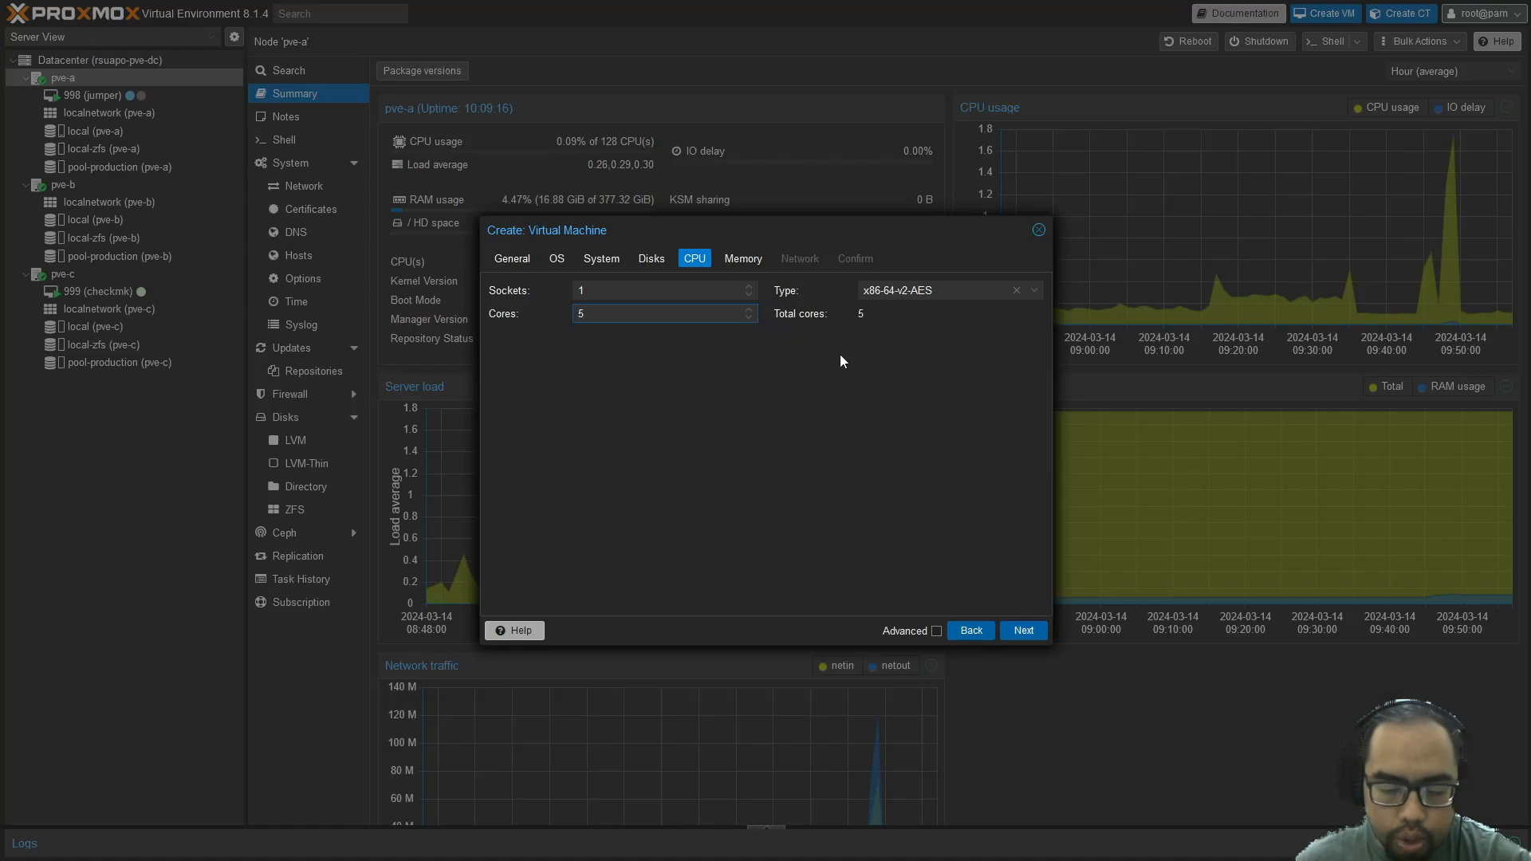
pyautogui.click(748, 309)
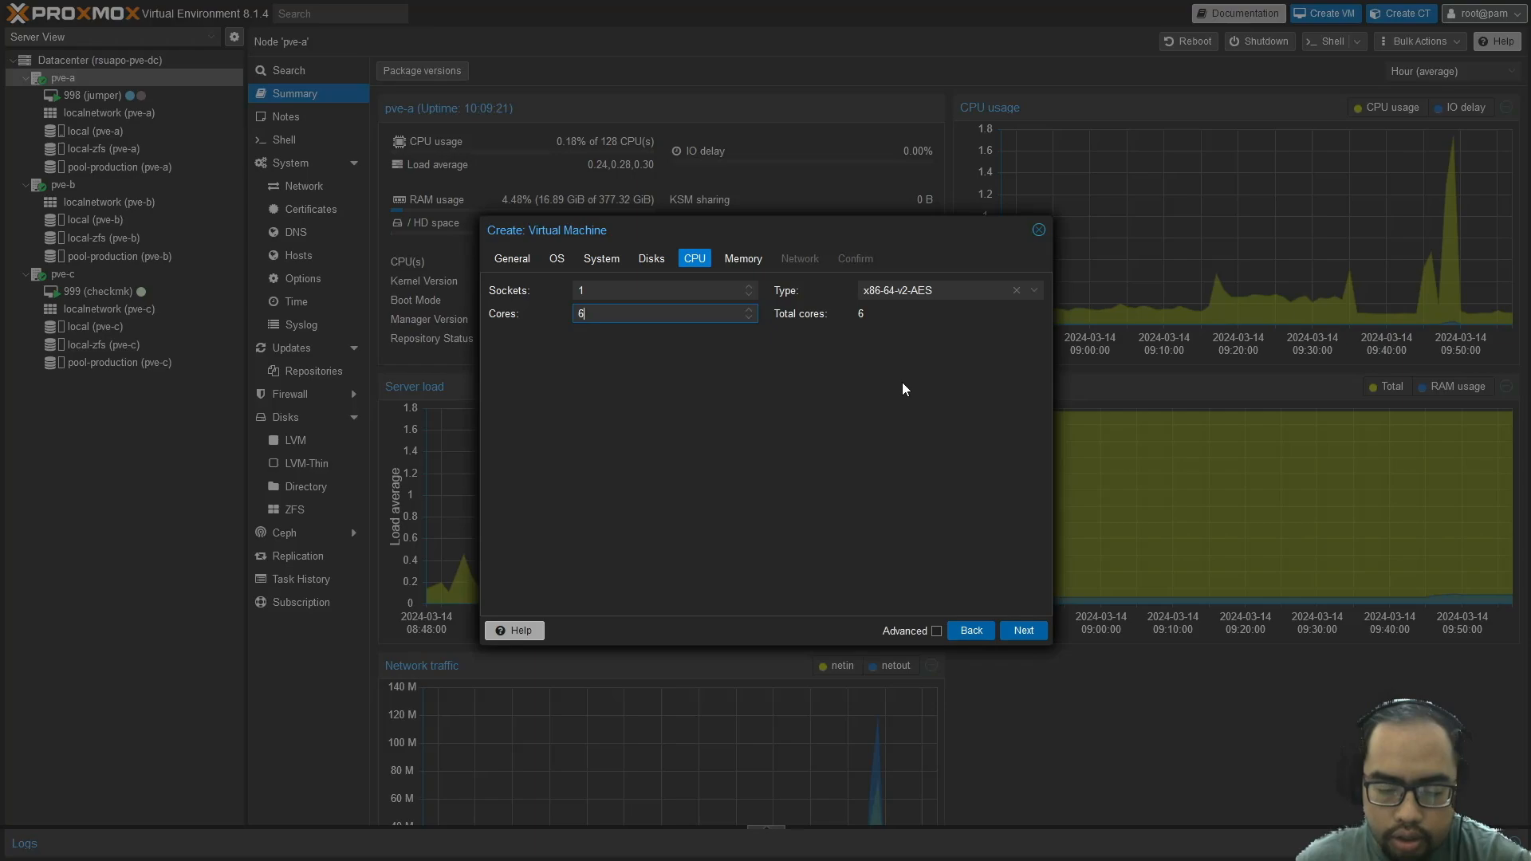
# Set the CPU type to host, replacing a briefly chosen Opteron_G3
pyautogui.click(1035, 291)
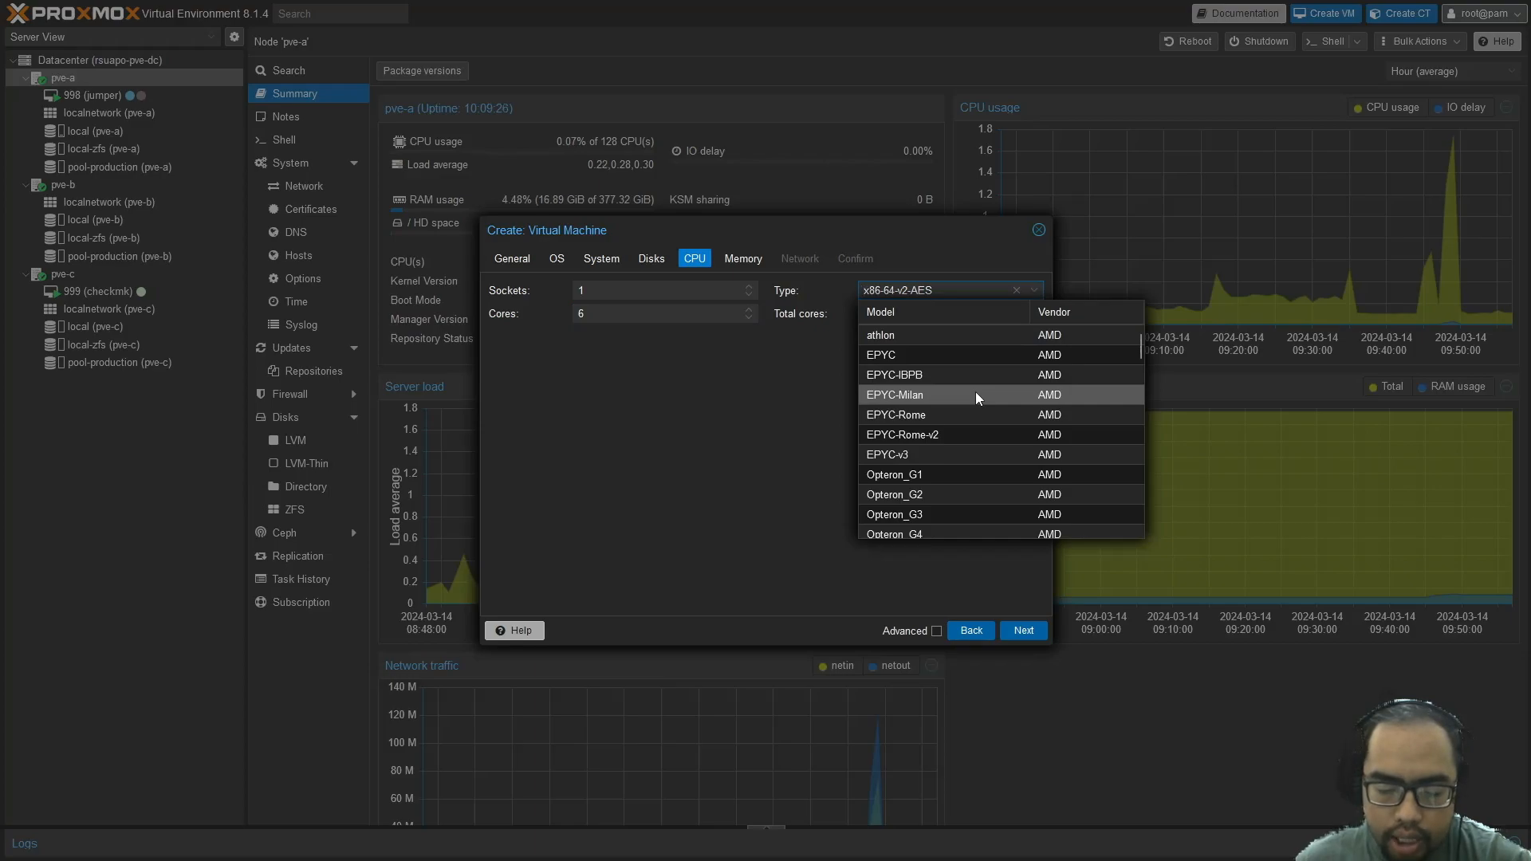
pyautogui.scroll(-2, 977, 397)
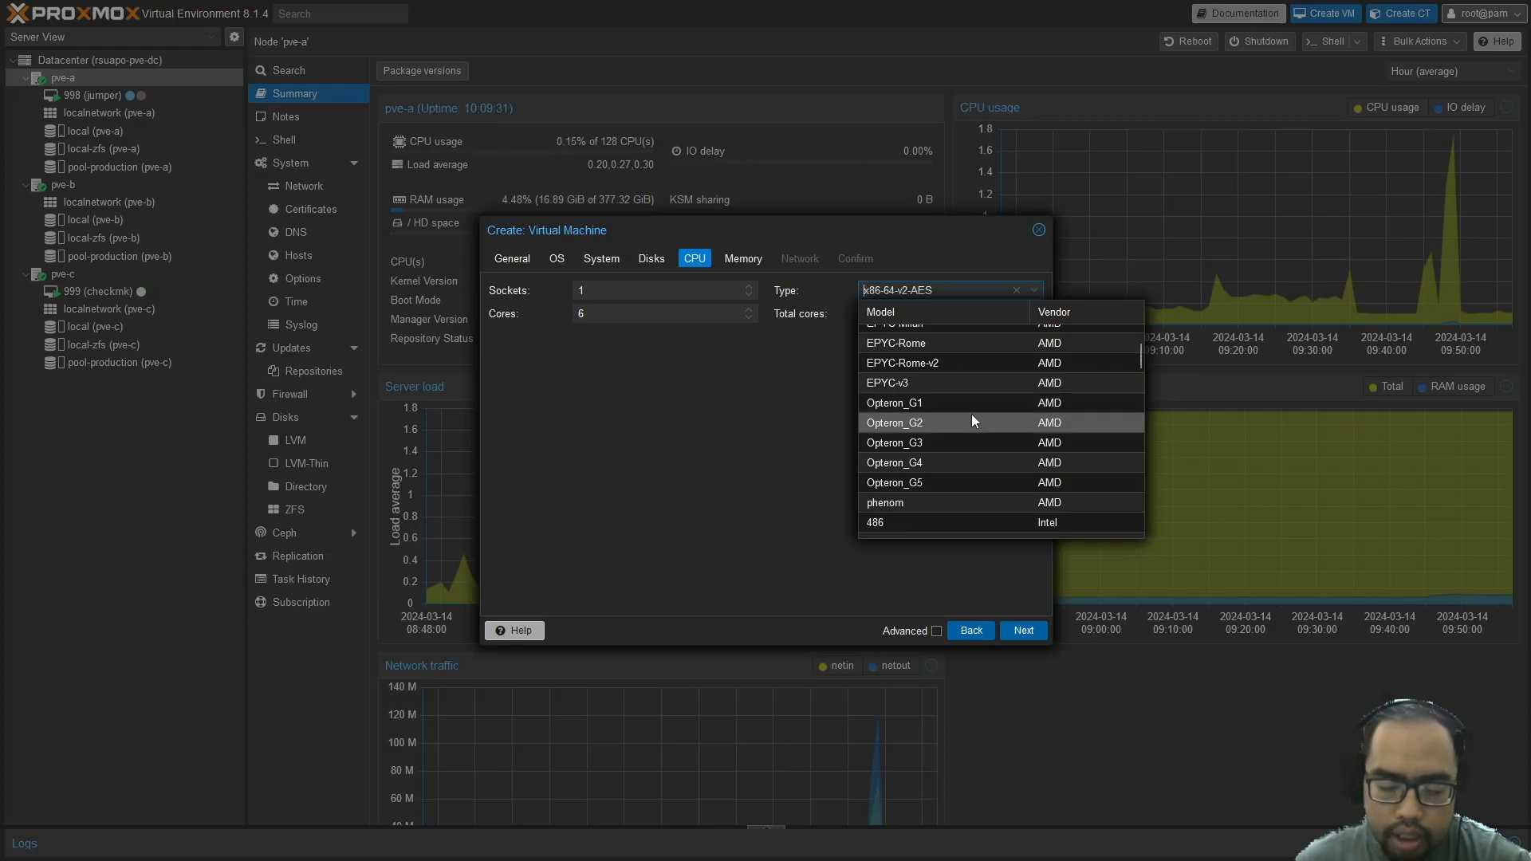
pyautogui.click(962, 444)
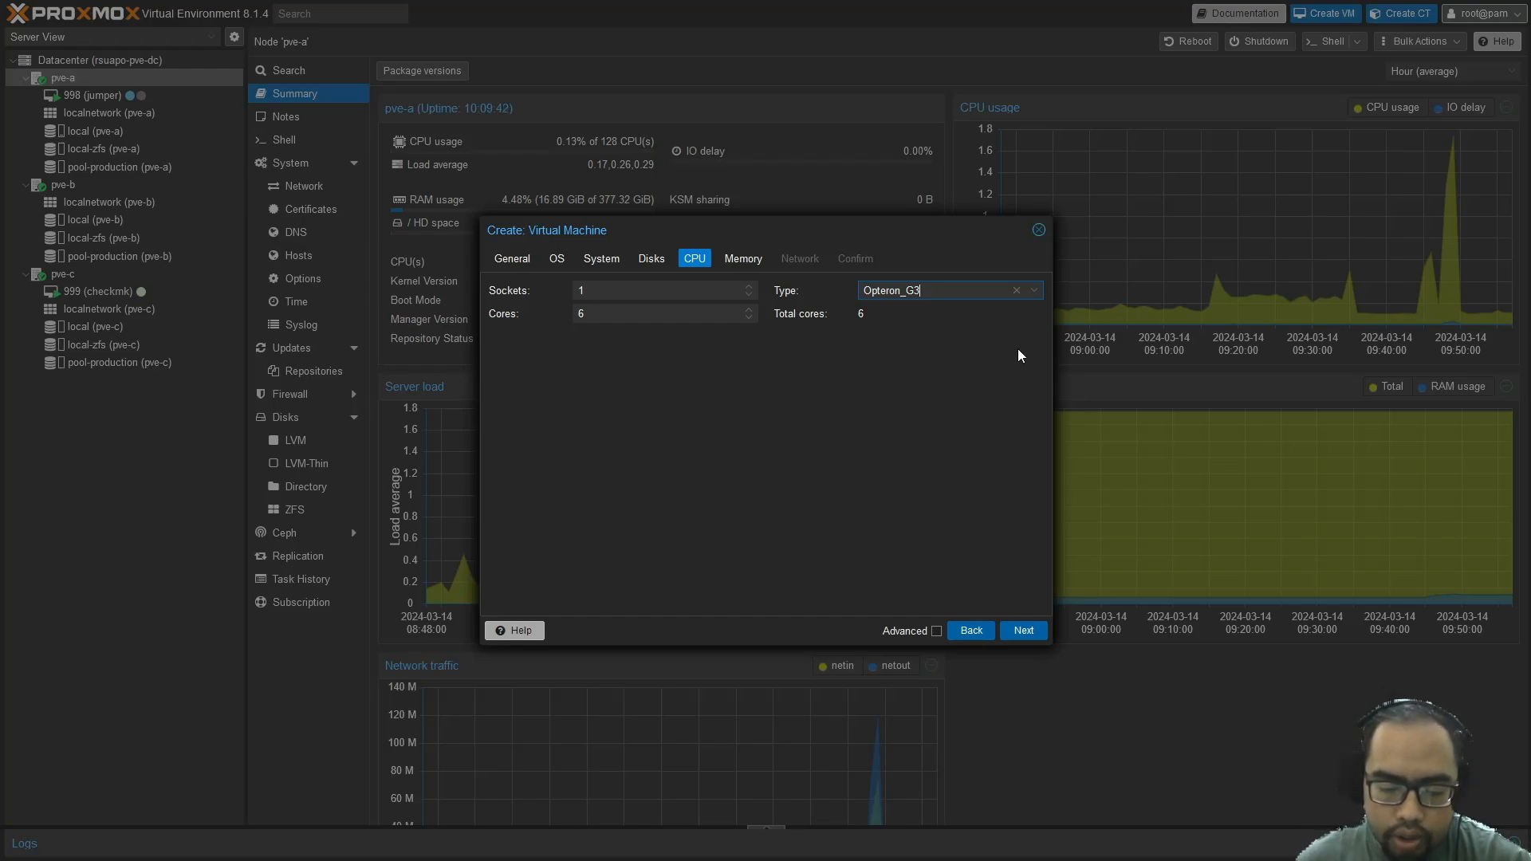
pyautogui.click(1034, 299)
pyautogui.scroll(-6, 980, 410)
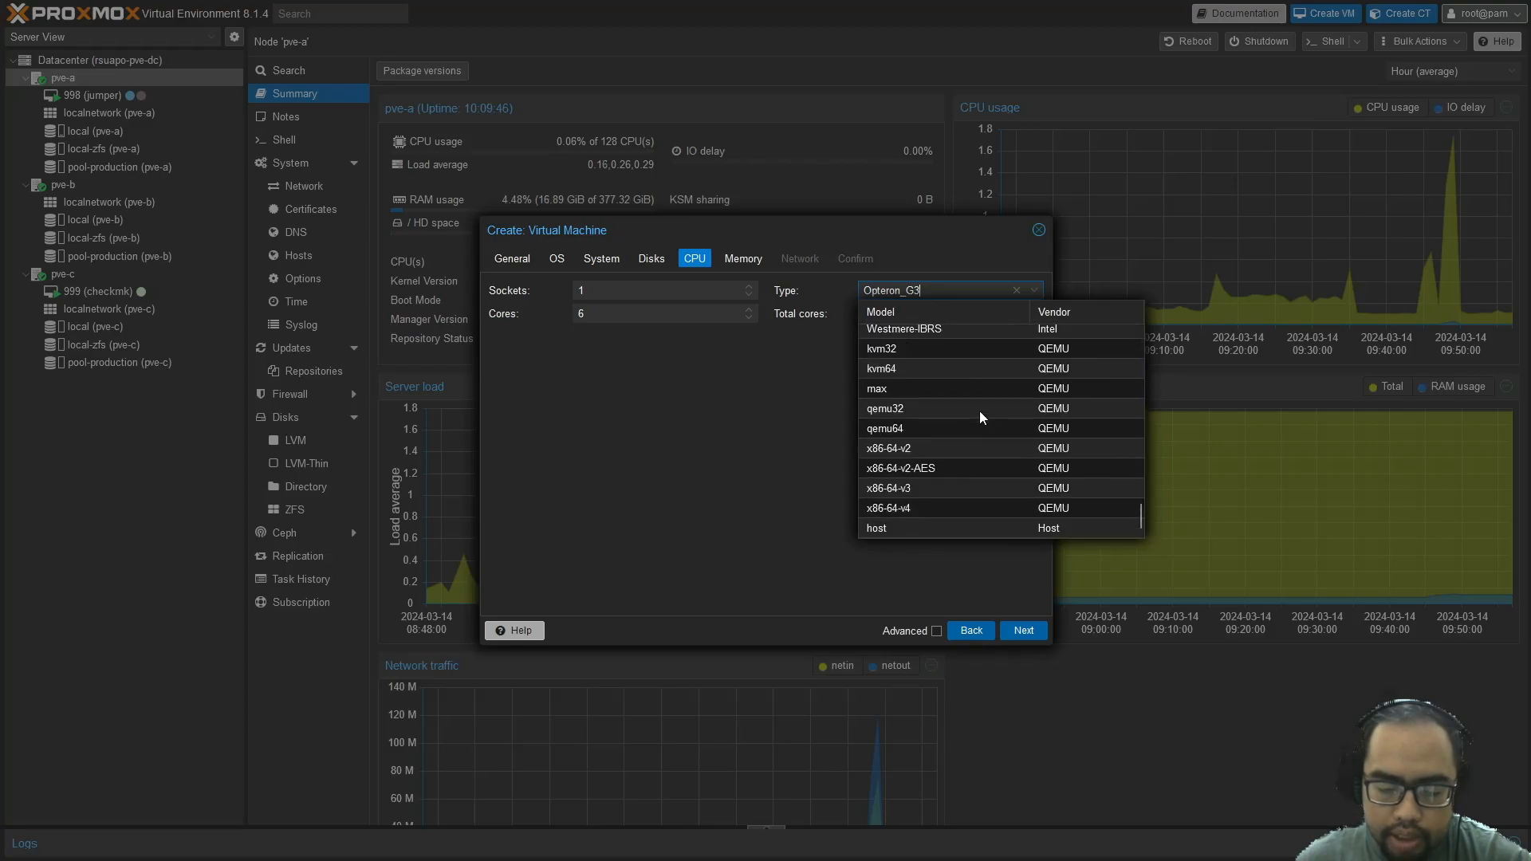
pyautogui.click(886, 529)
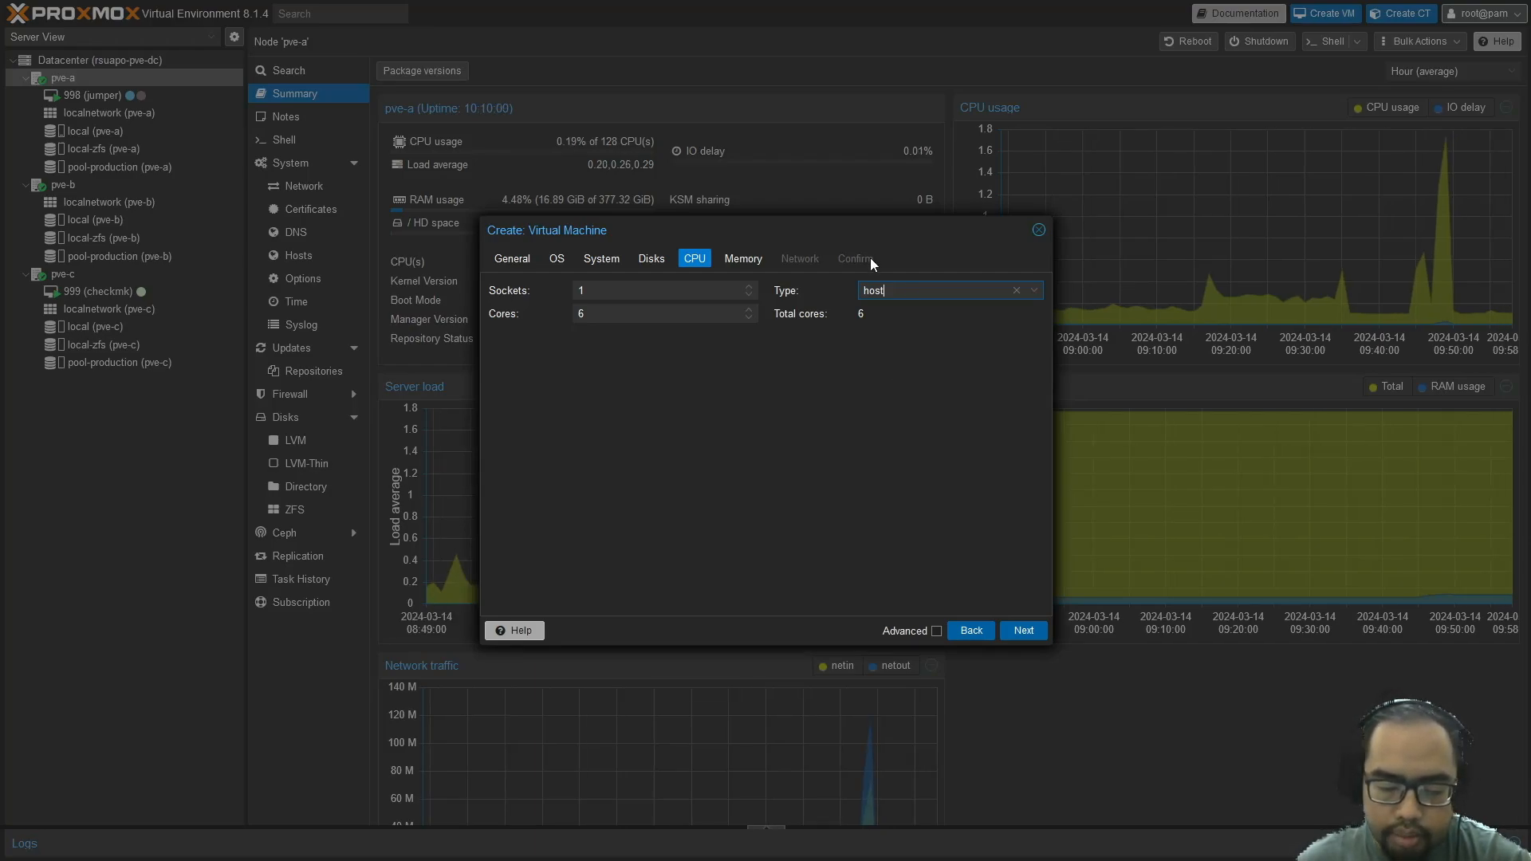
# Advance to the Memory step, which shows 4096 MiB
pyautogui.click(1024, 631)
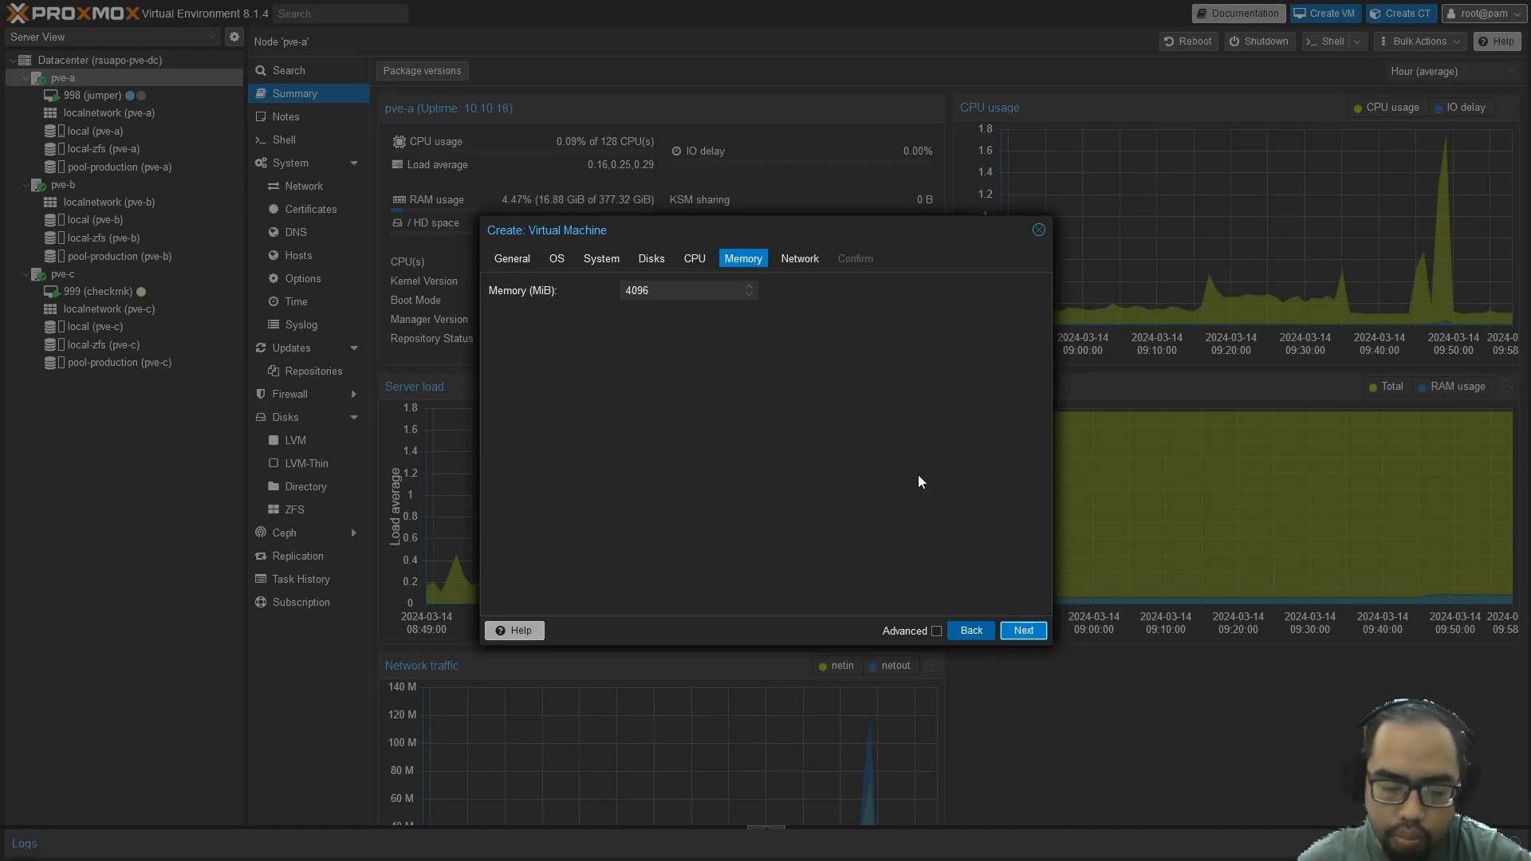
# Reach the Network step and try bridges vmbr0 and vmbr1 with the VirtIO model
pyautogui.click(1017, 629)
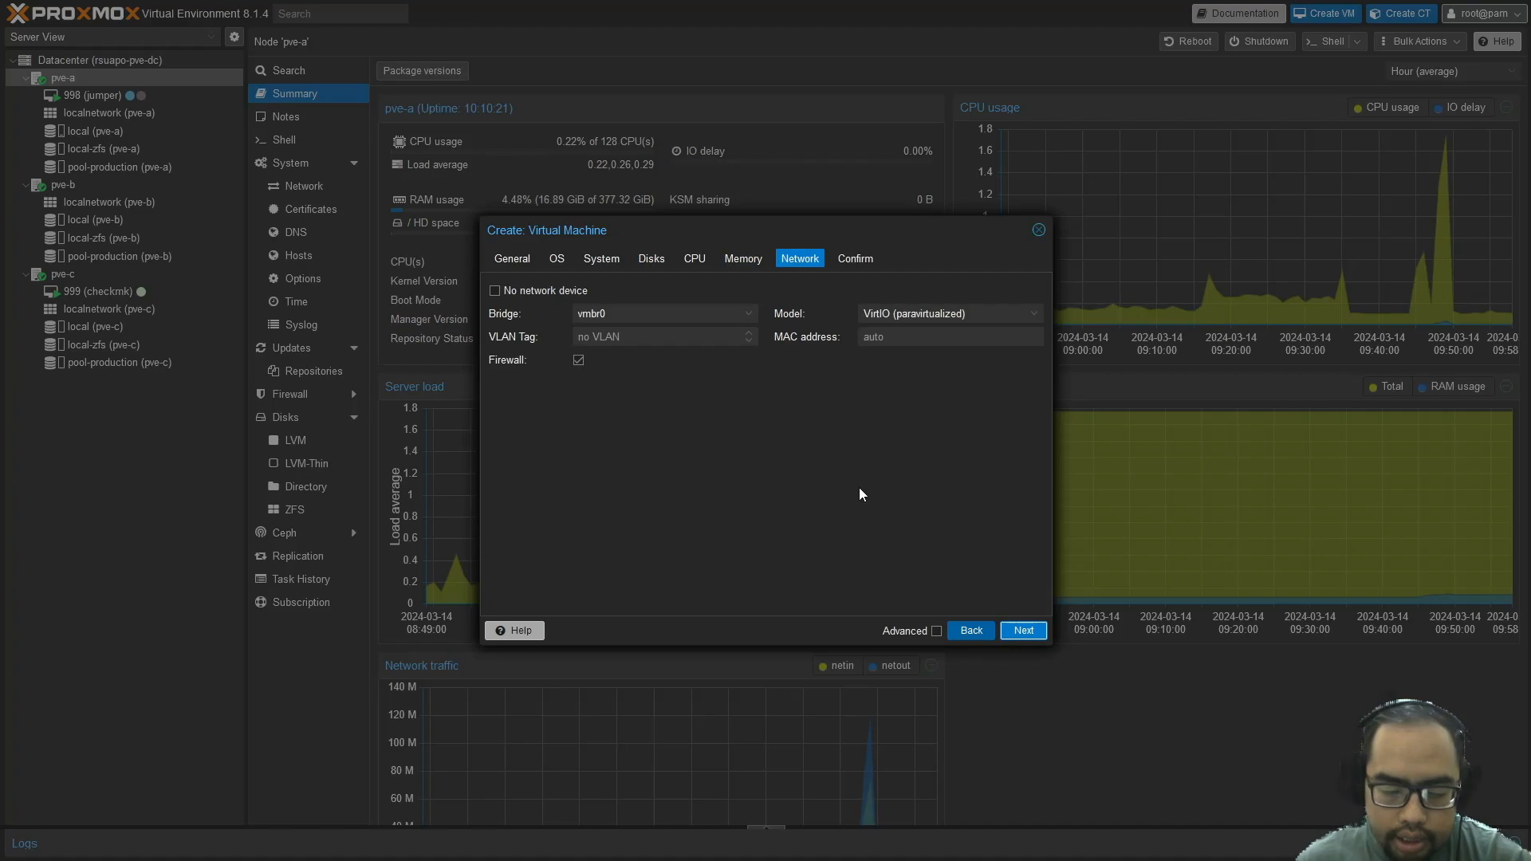
pyautogui.click(747, 313)
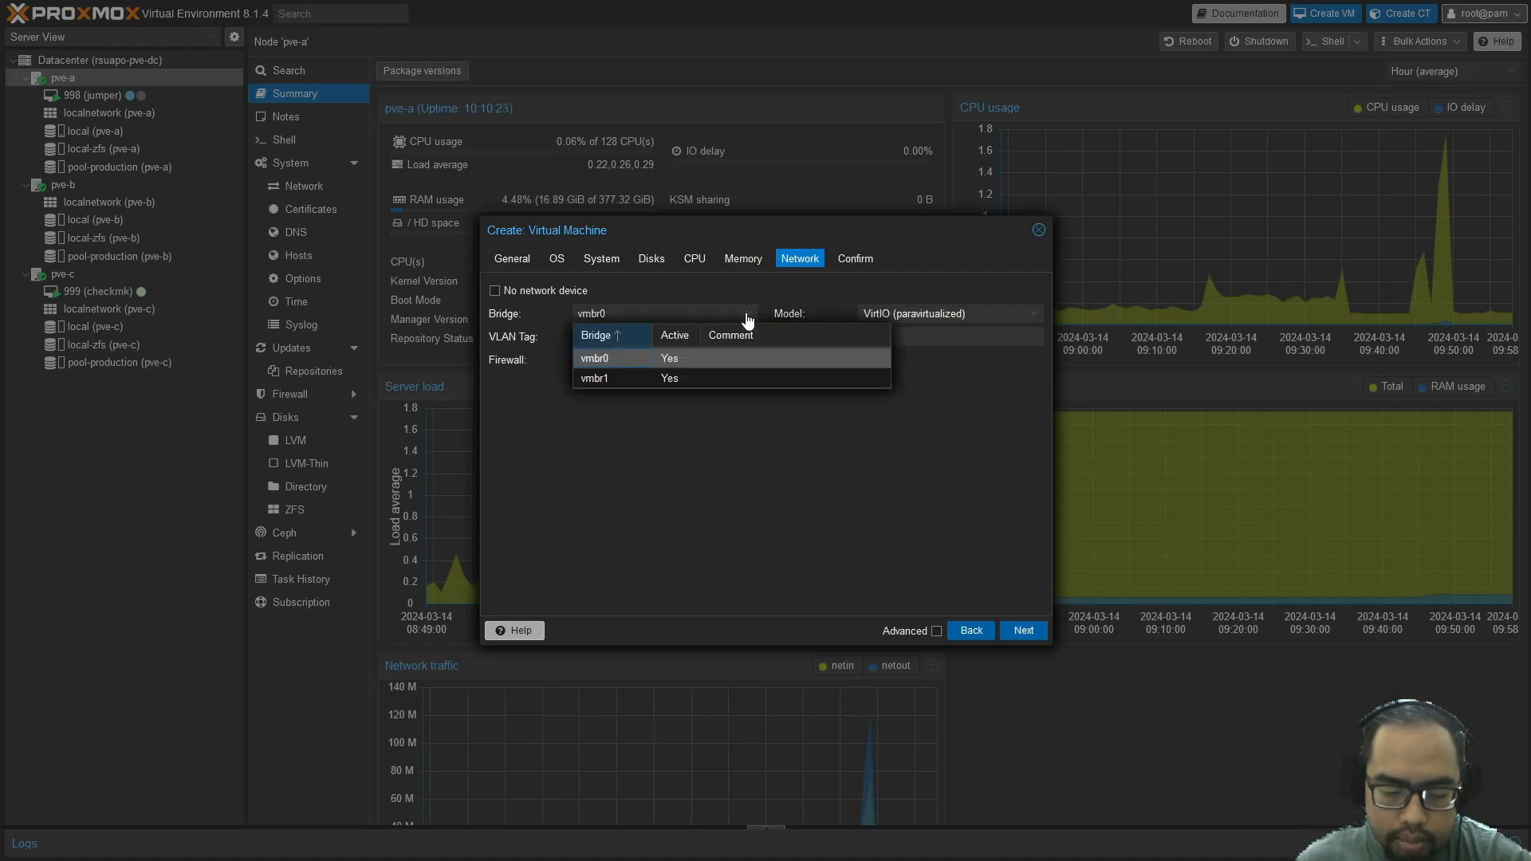
pyautogui.click(721, 360)
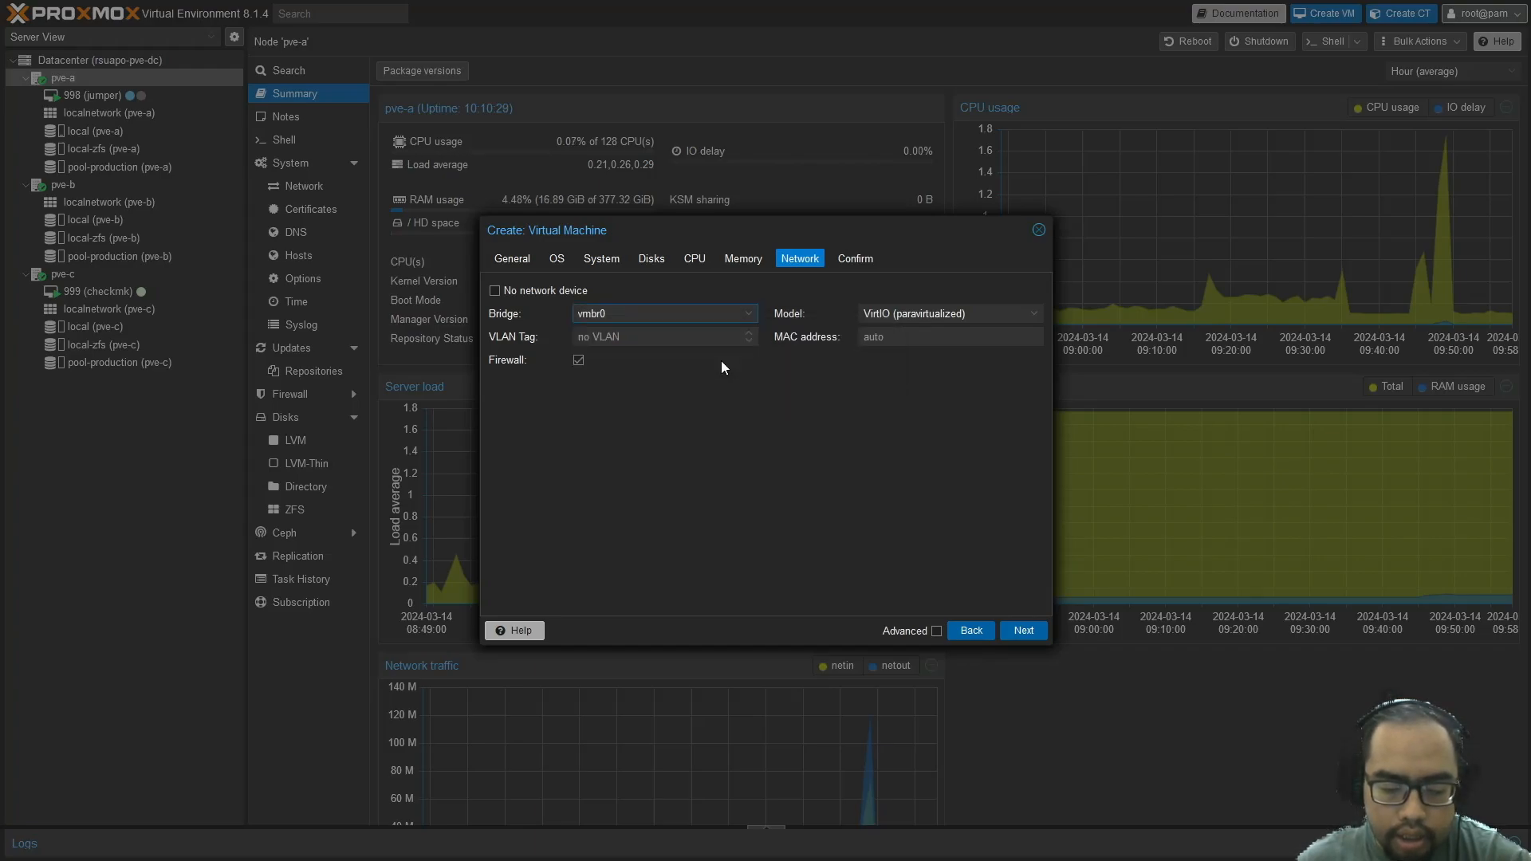
pyautogui.click(718, 340)
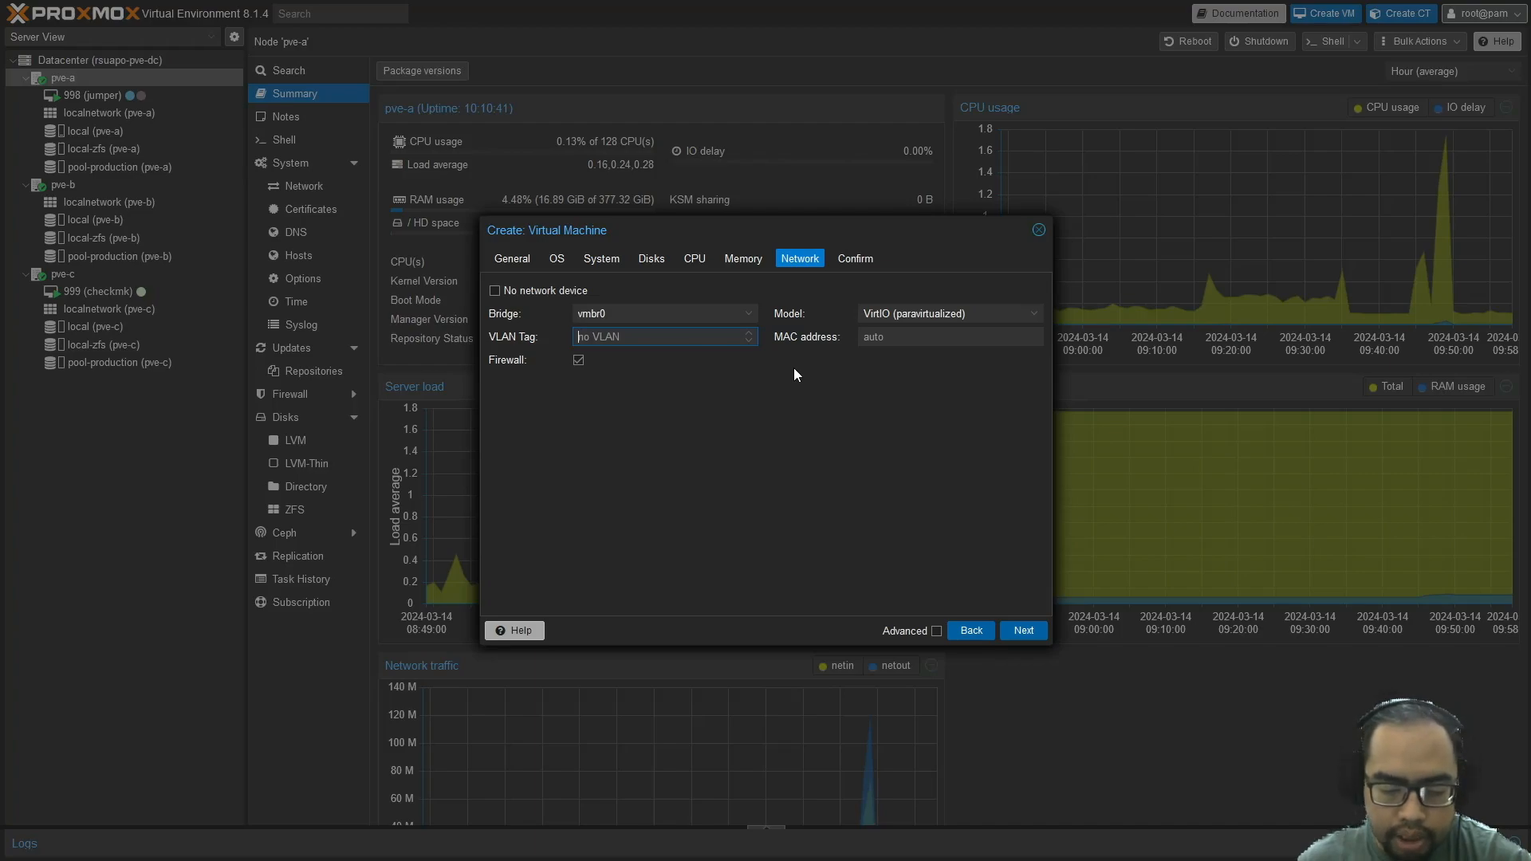
pyautogui.click(754, 315)
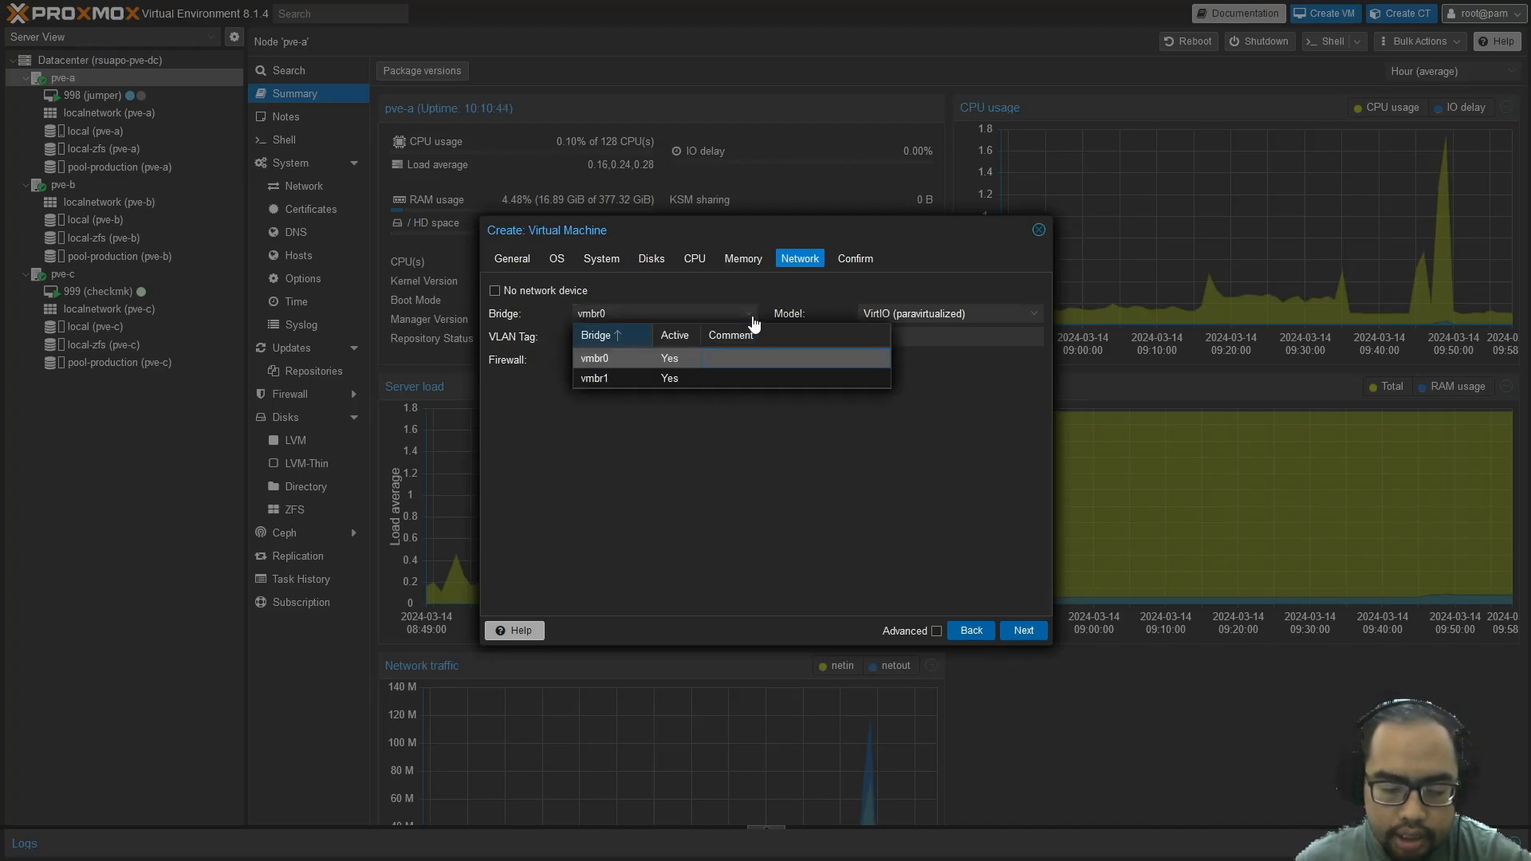
pyautogui.click(654, 379)
# Leave the VLAN tag empty and set the bridge back to vmbr0
pyautogui.click(653, 349)
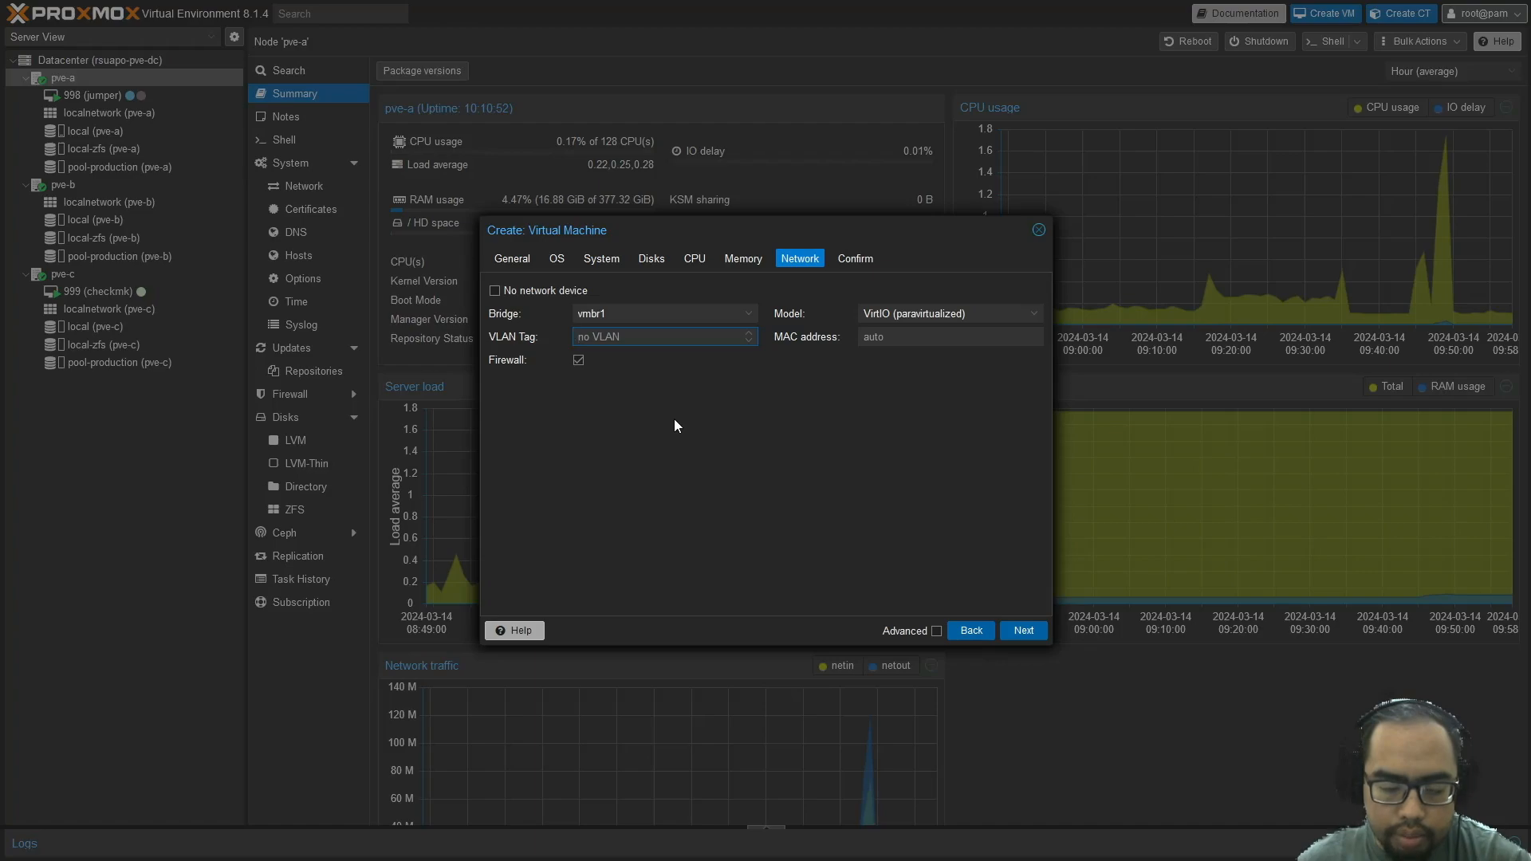
pyautogui.write('2')
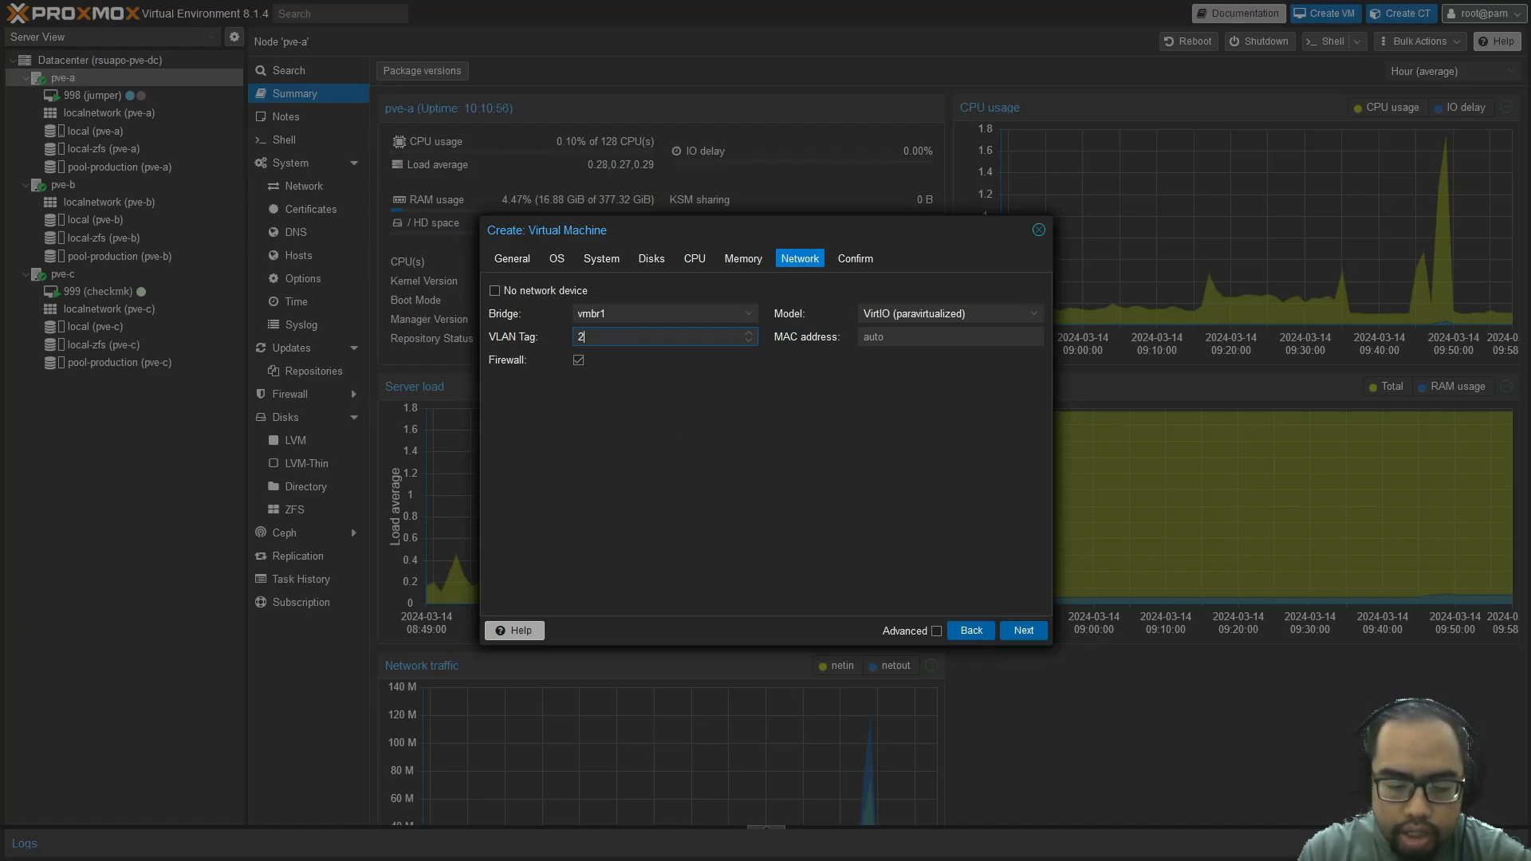
pyautogui.press('BackSpace')
pyautogui.write('3')
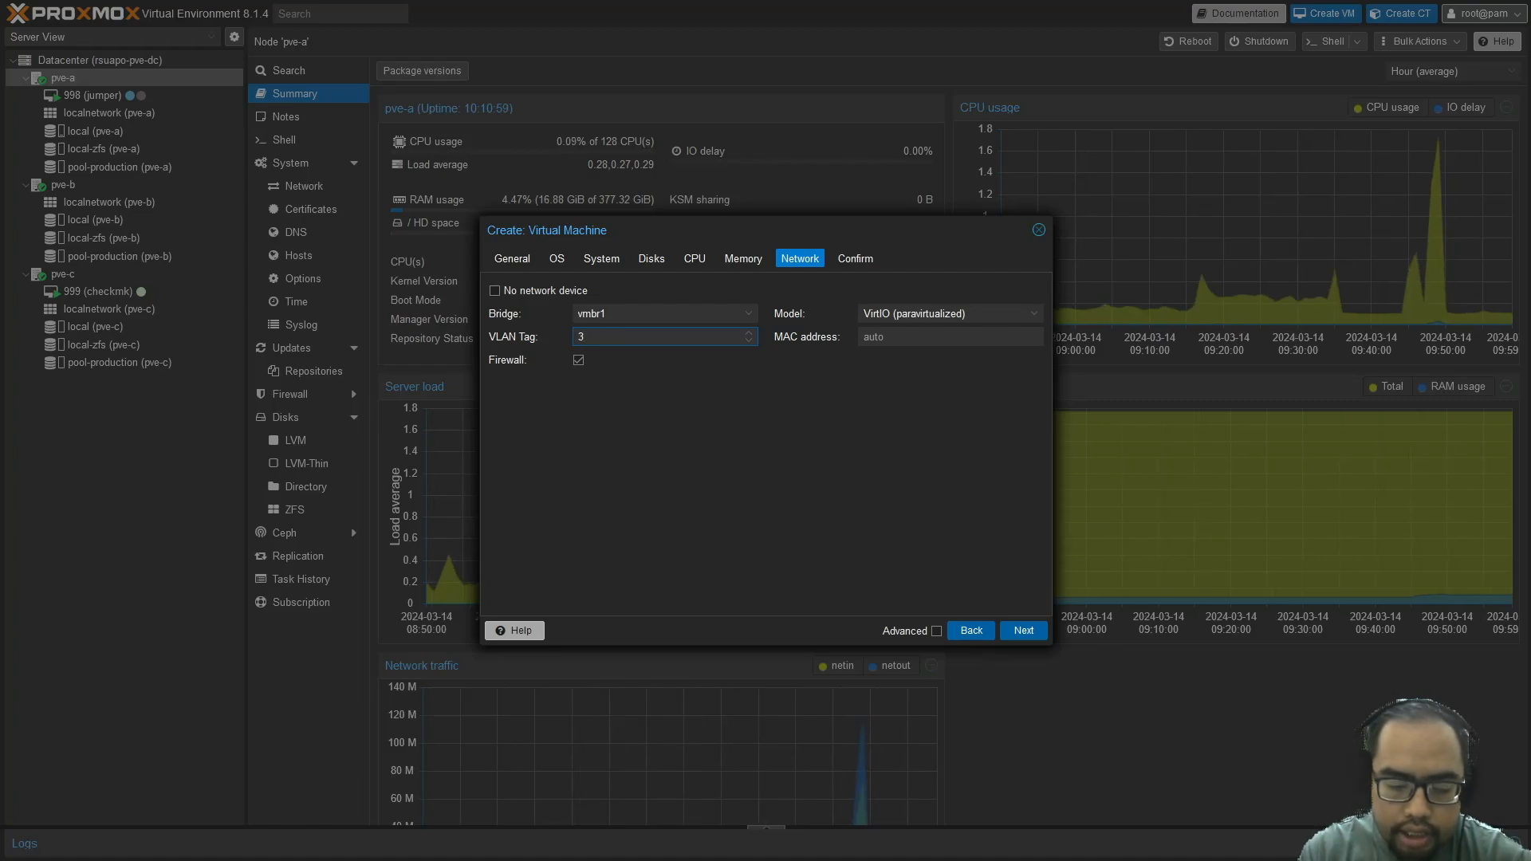
pyautogui.press('BackSpace')
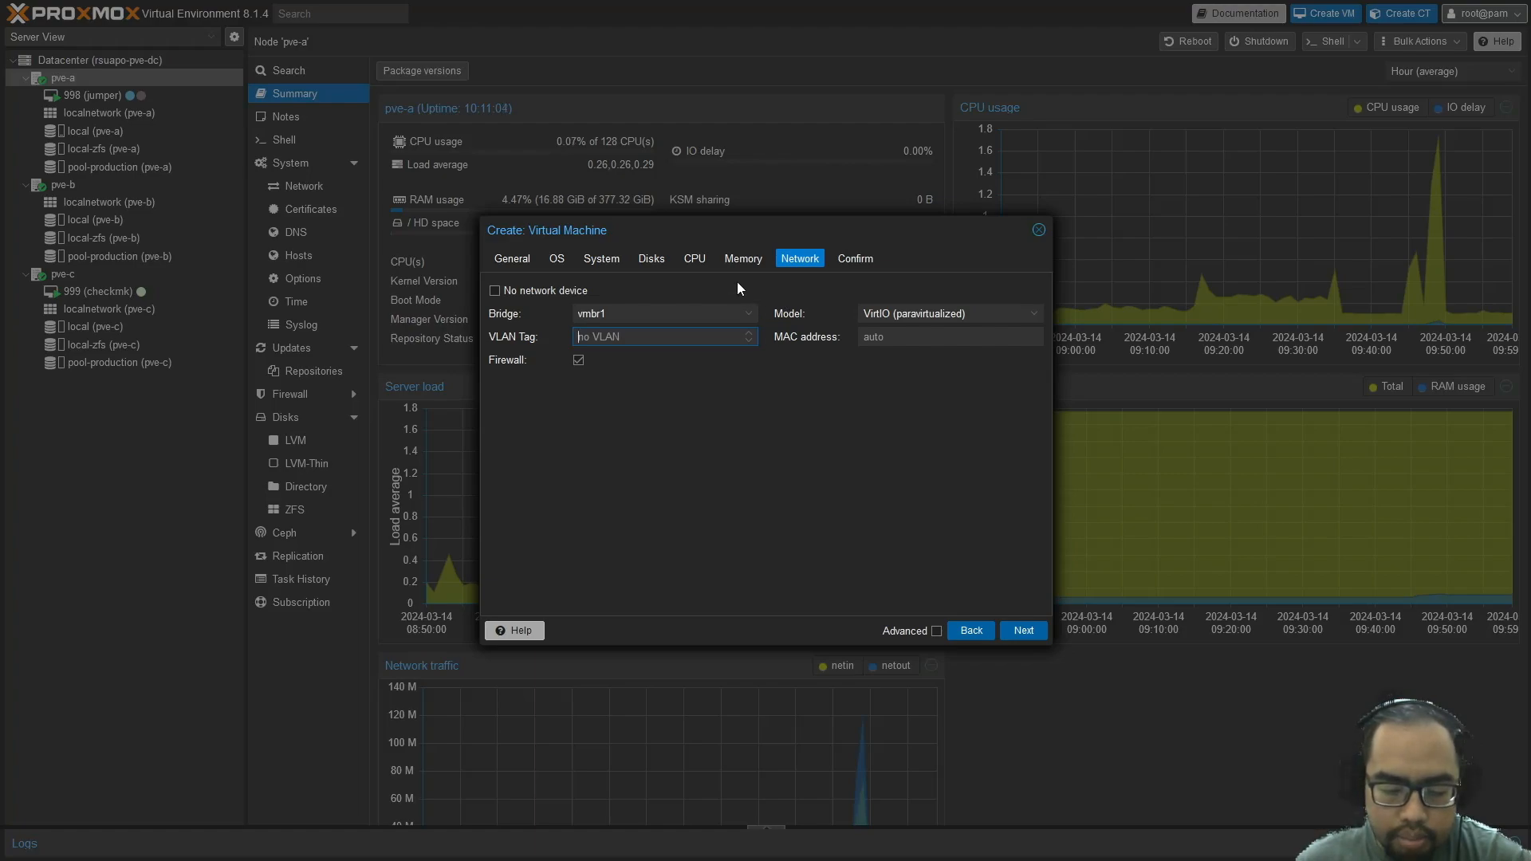
pyautogui.click(748, 316)
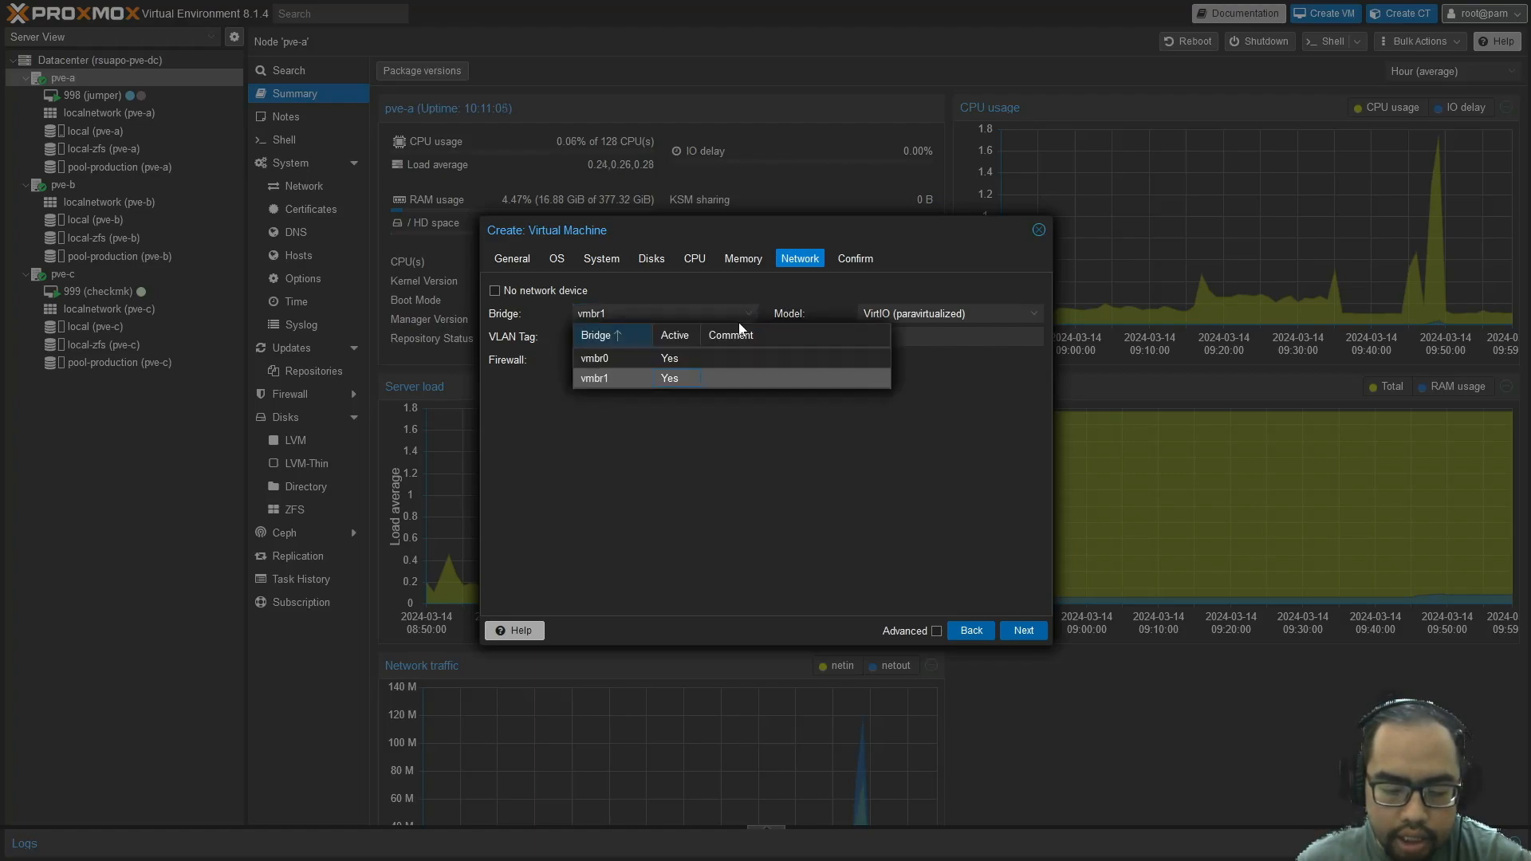
pyautogui.click(702, 358)
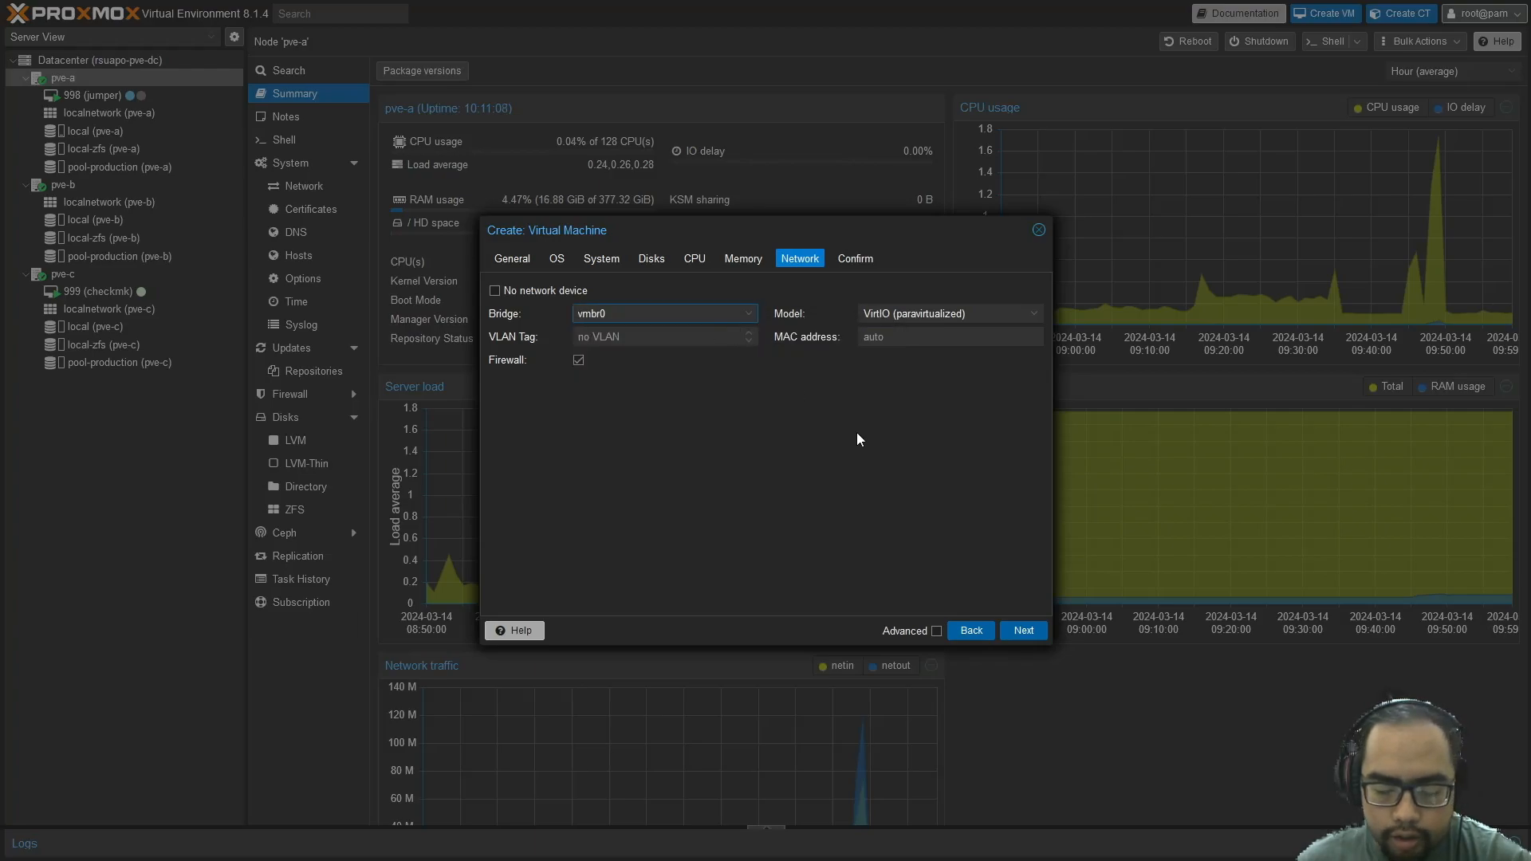
pyautogui.click(1034, 317)
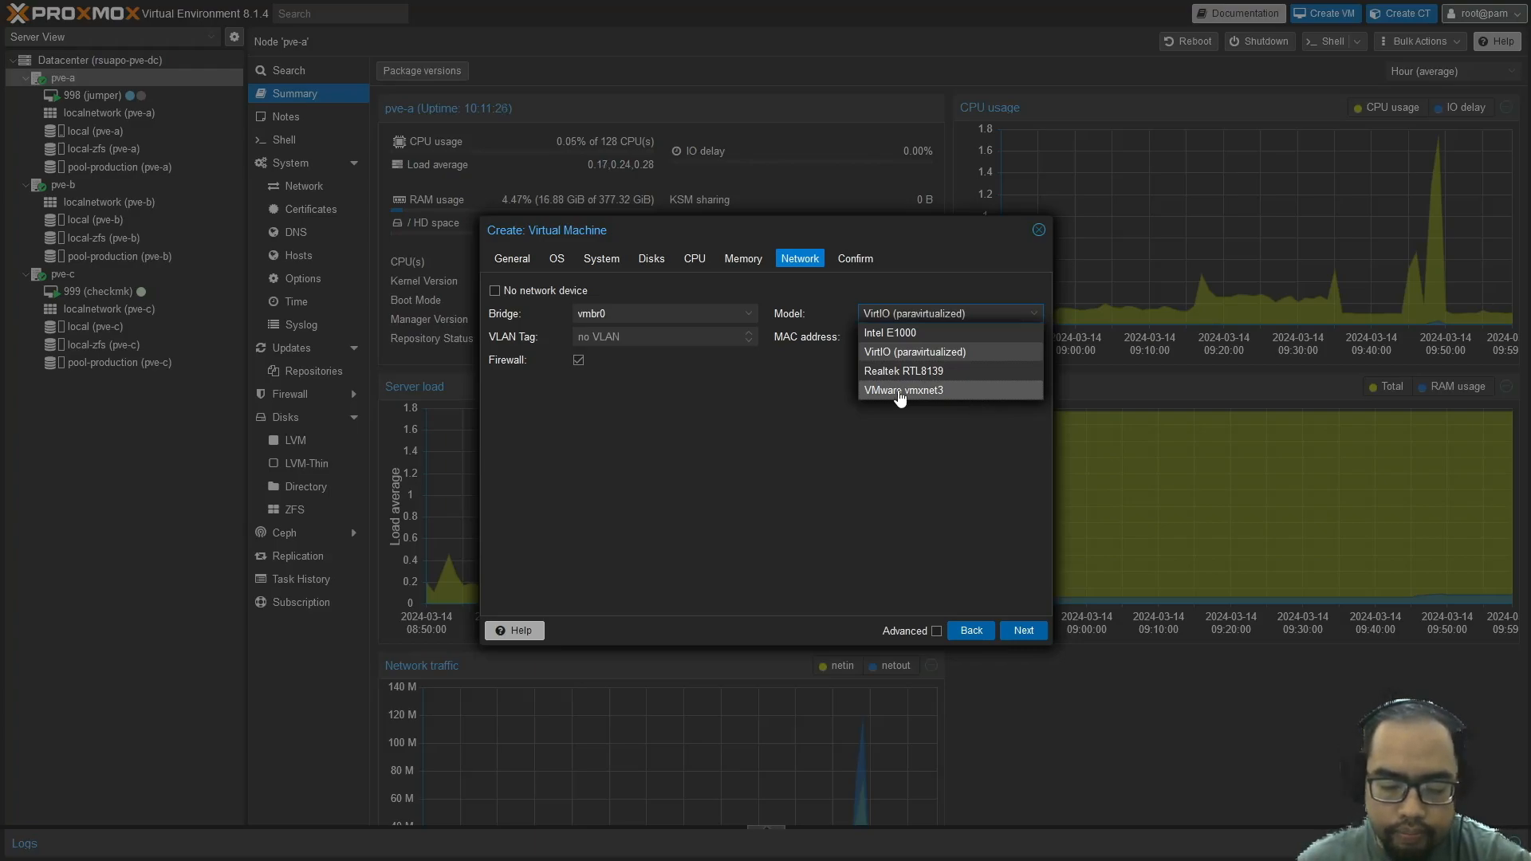
pyautogui.click(927, 356)
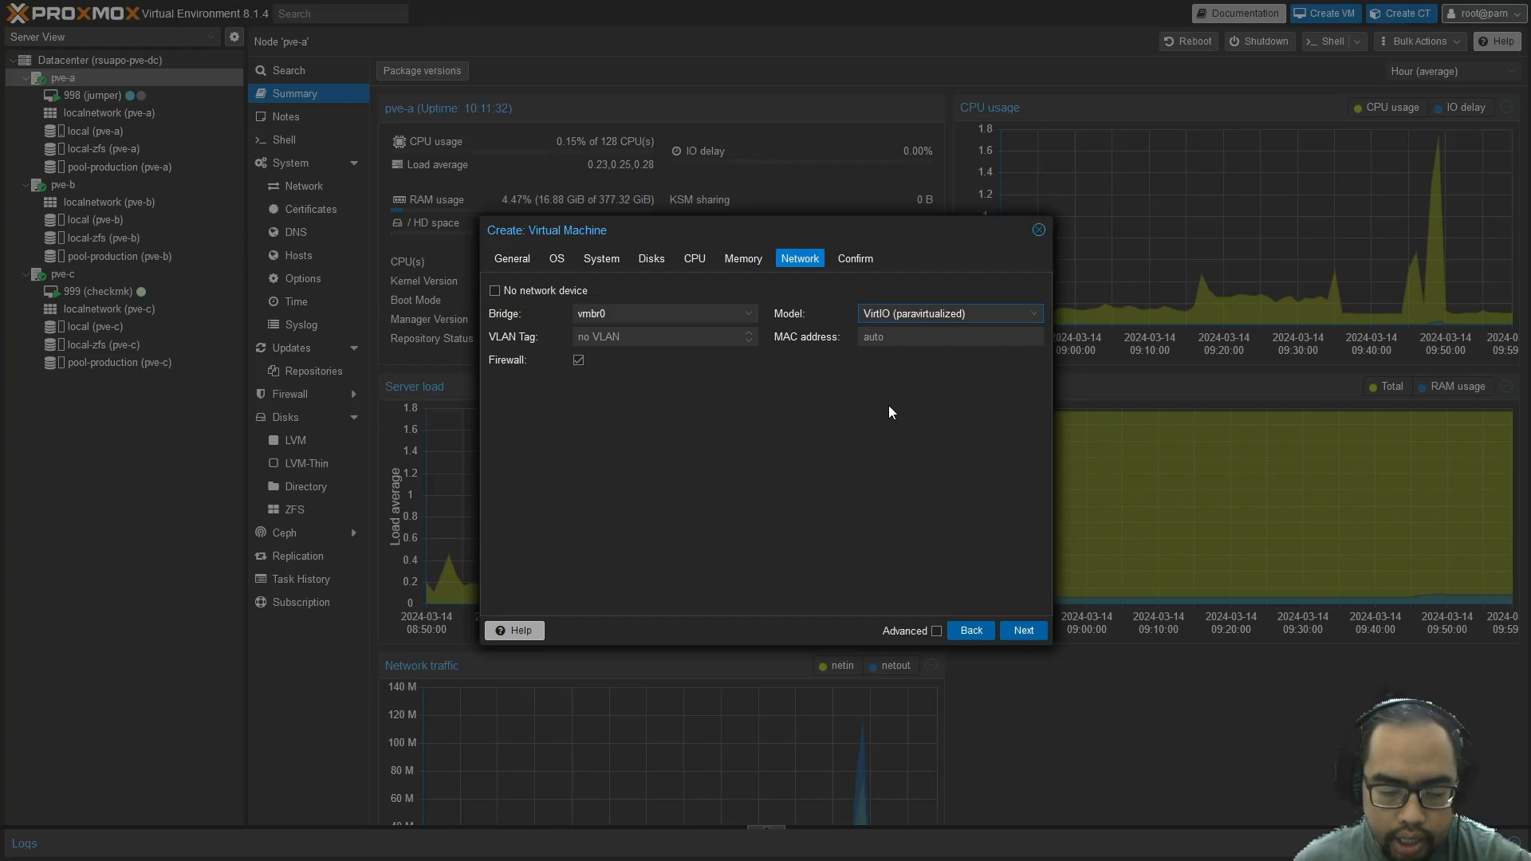
pyautogui.click(943, 399)
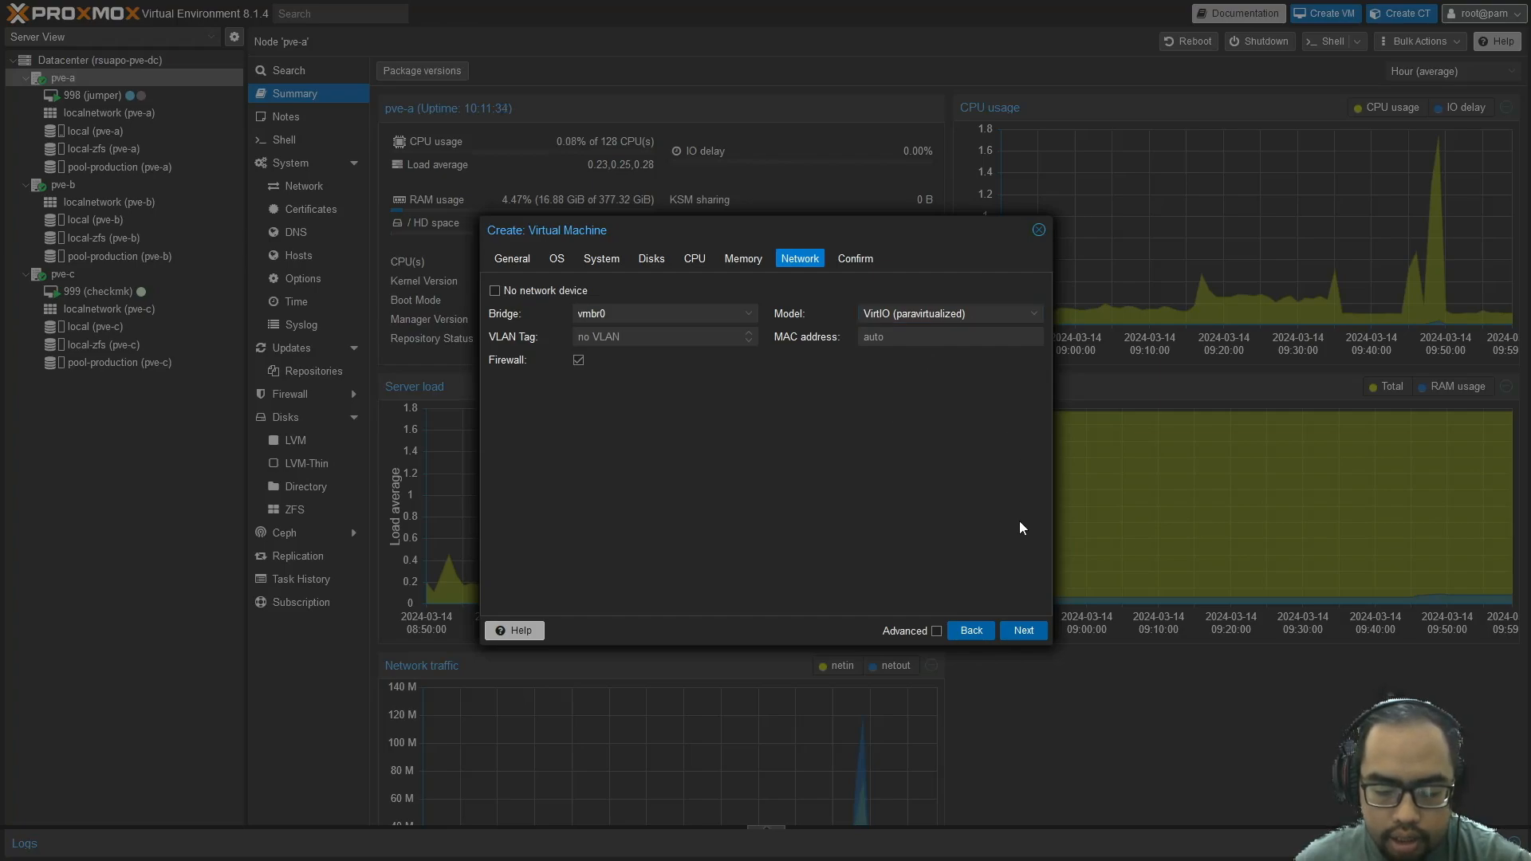
# Confirm the settings and create VM 997 with Start after created enabled
pyautogui.click(1025, 631)
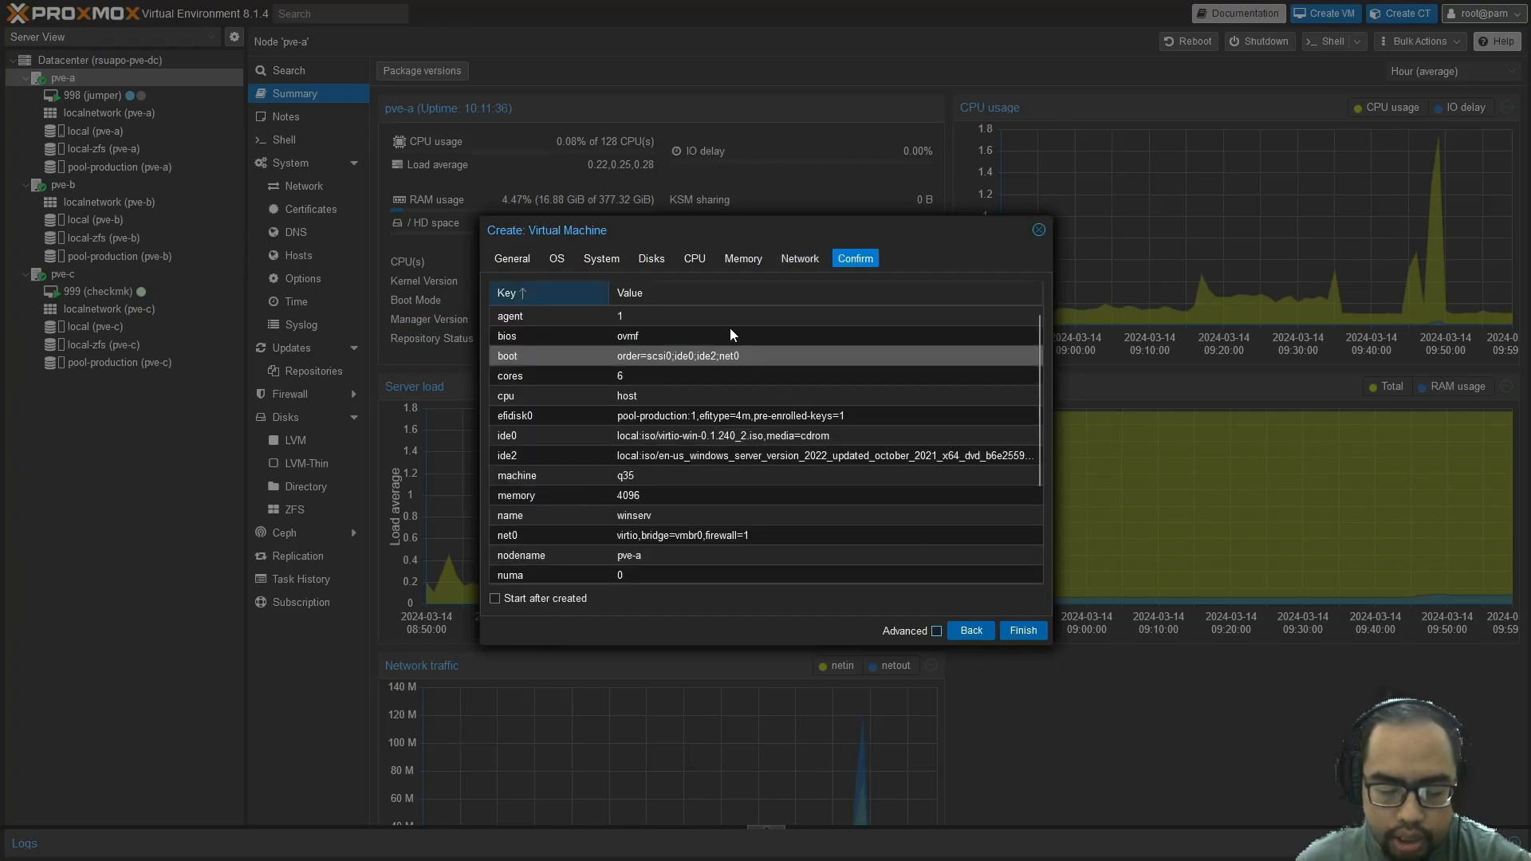
pyautogui.scroll(-3, 724, 319)
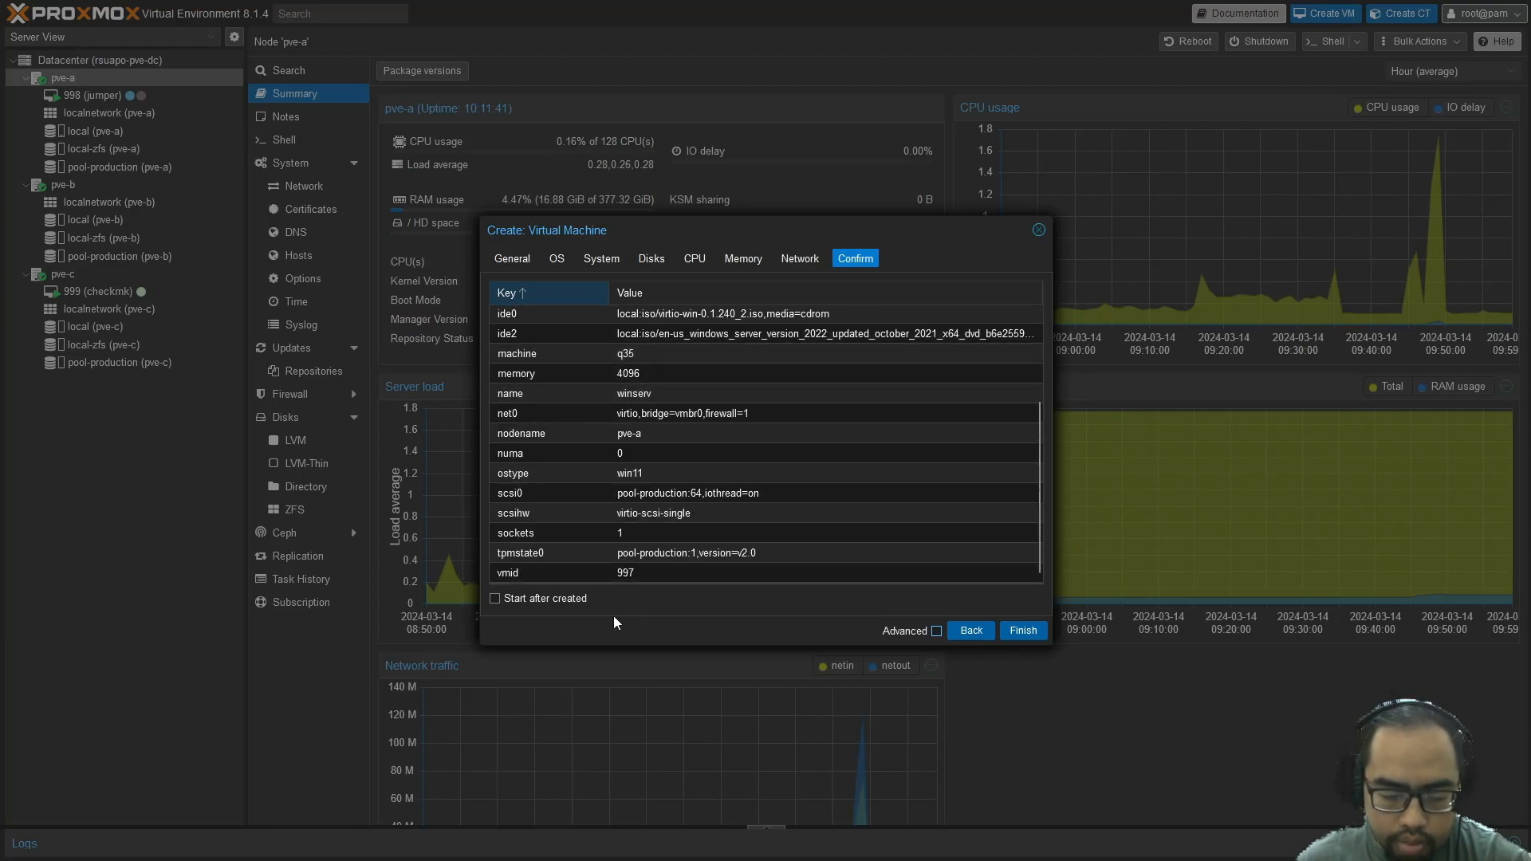
pyautogui.click(576, 601)
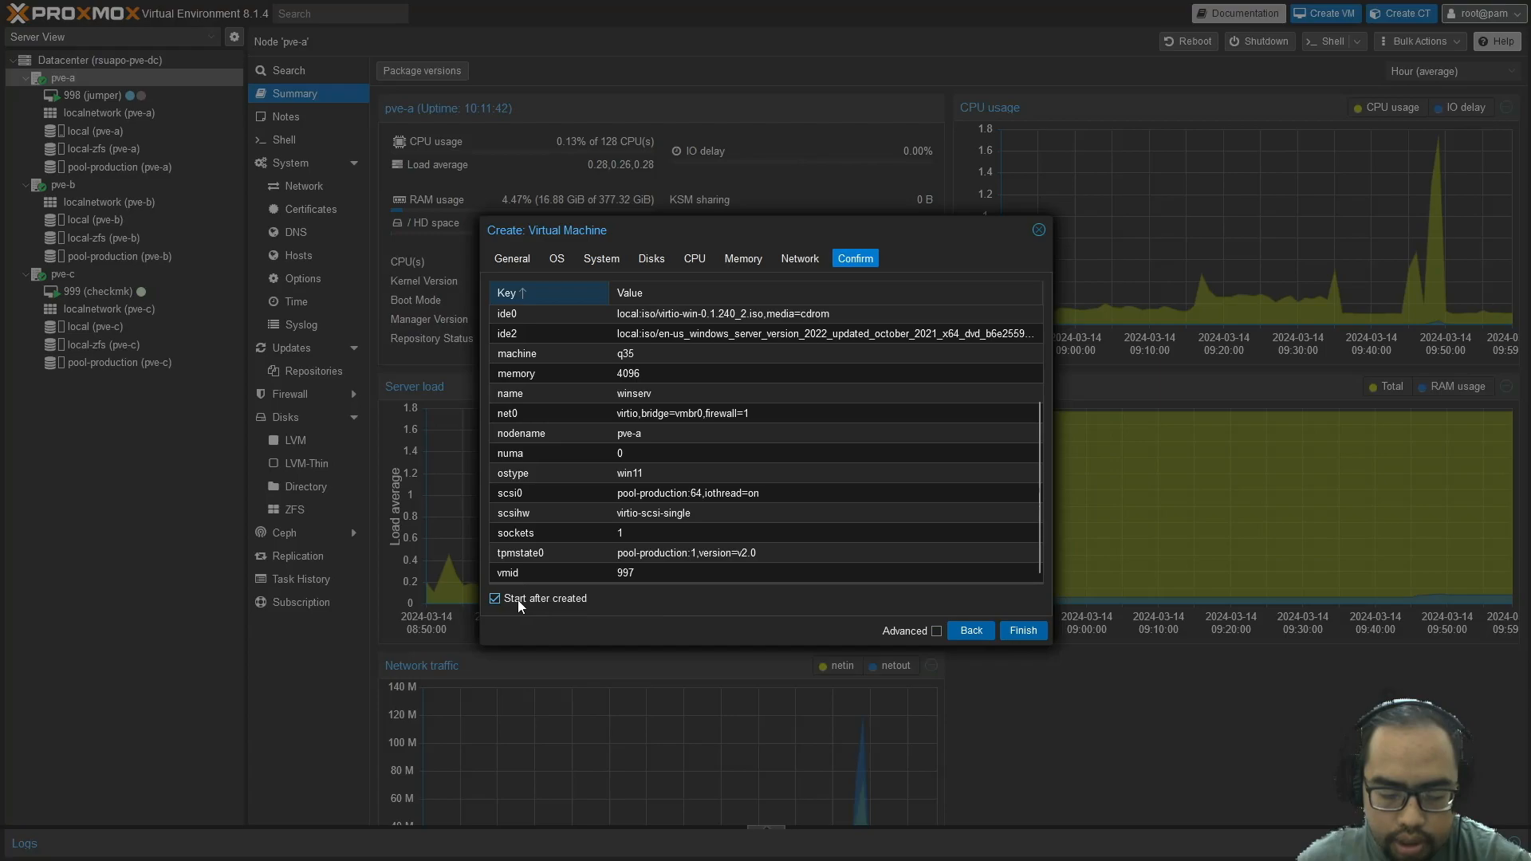
pyautogui.click(1023, 632)
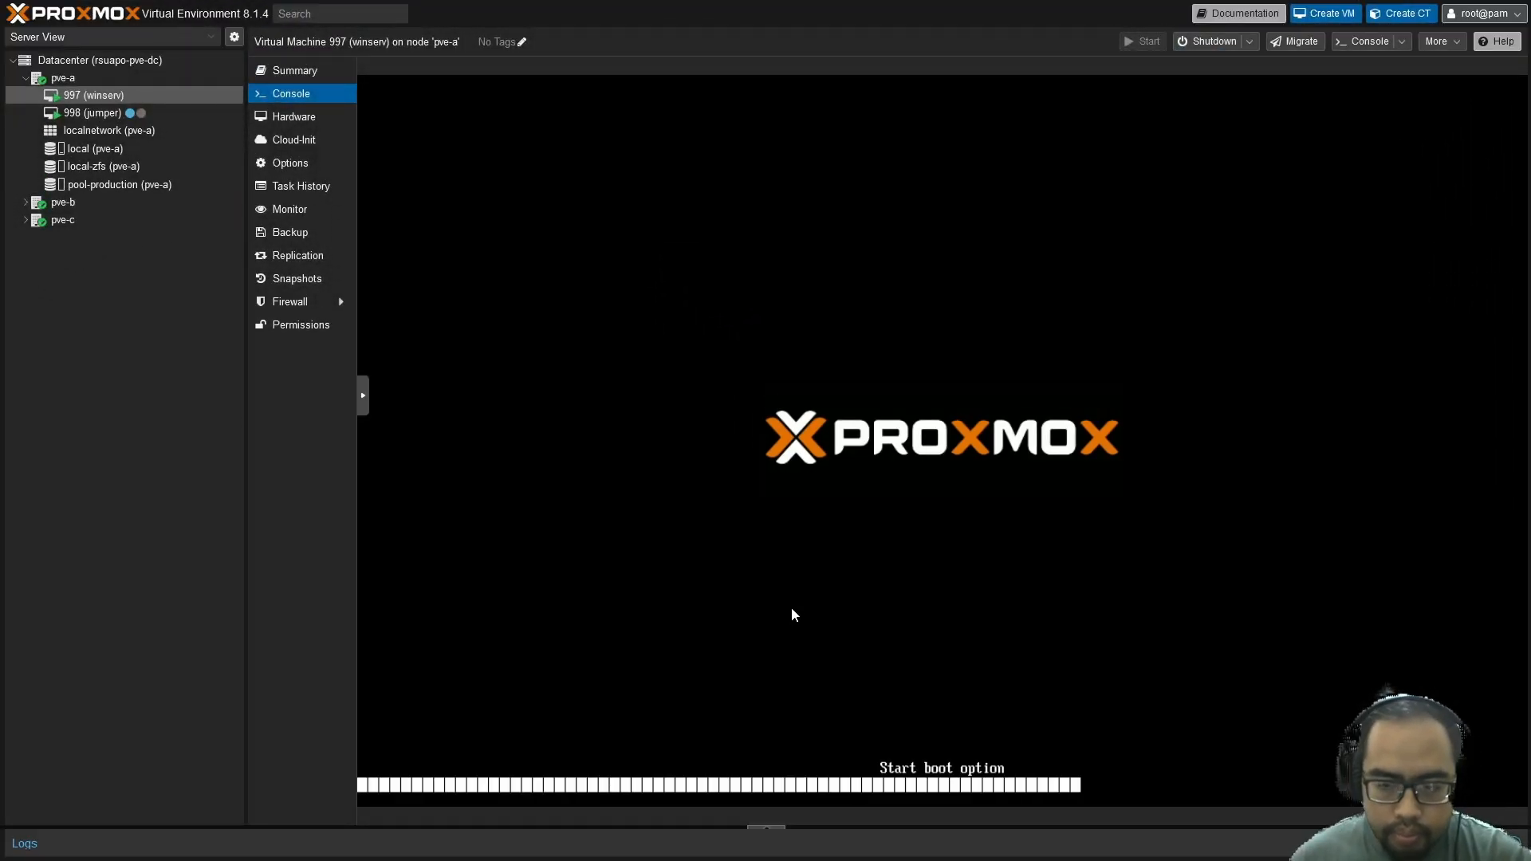
# Boot VM 997 from the Windows disc, choose a time and currency format, and start installing
pyautogui.press('Return')
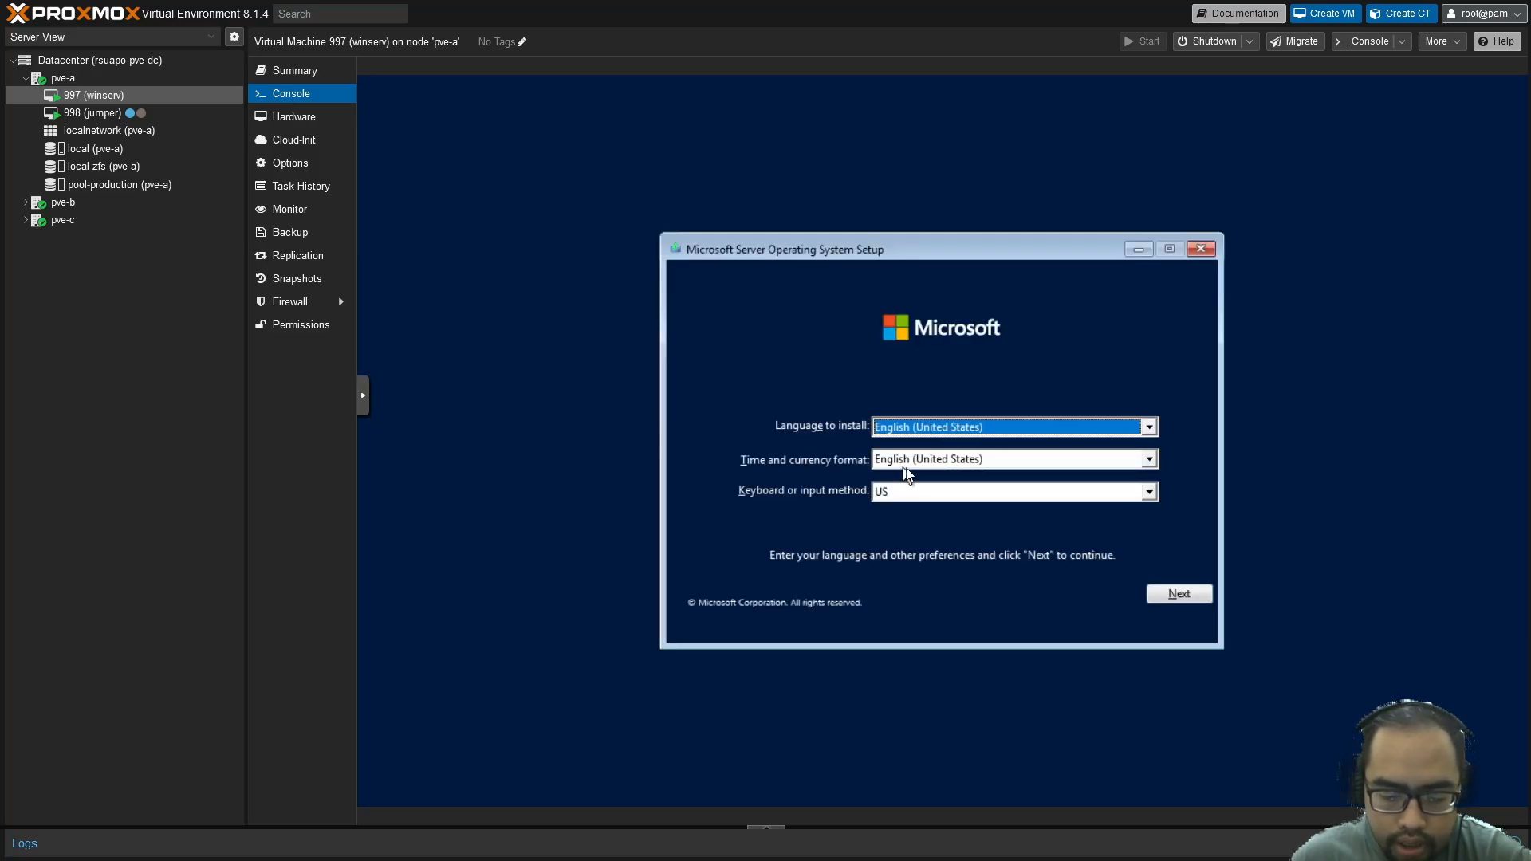
pyautogui.click(932, 463)
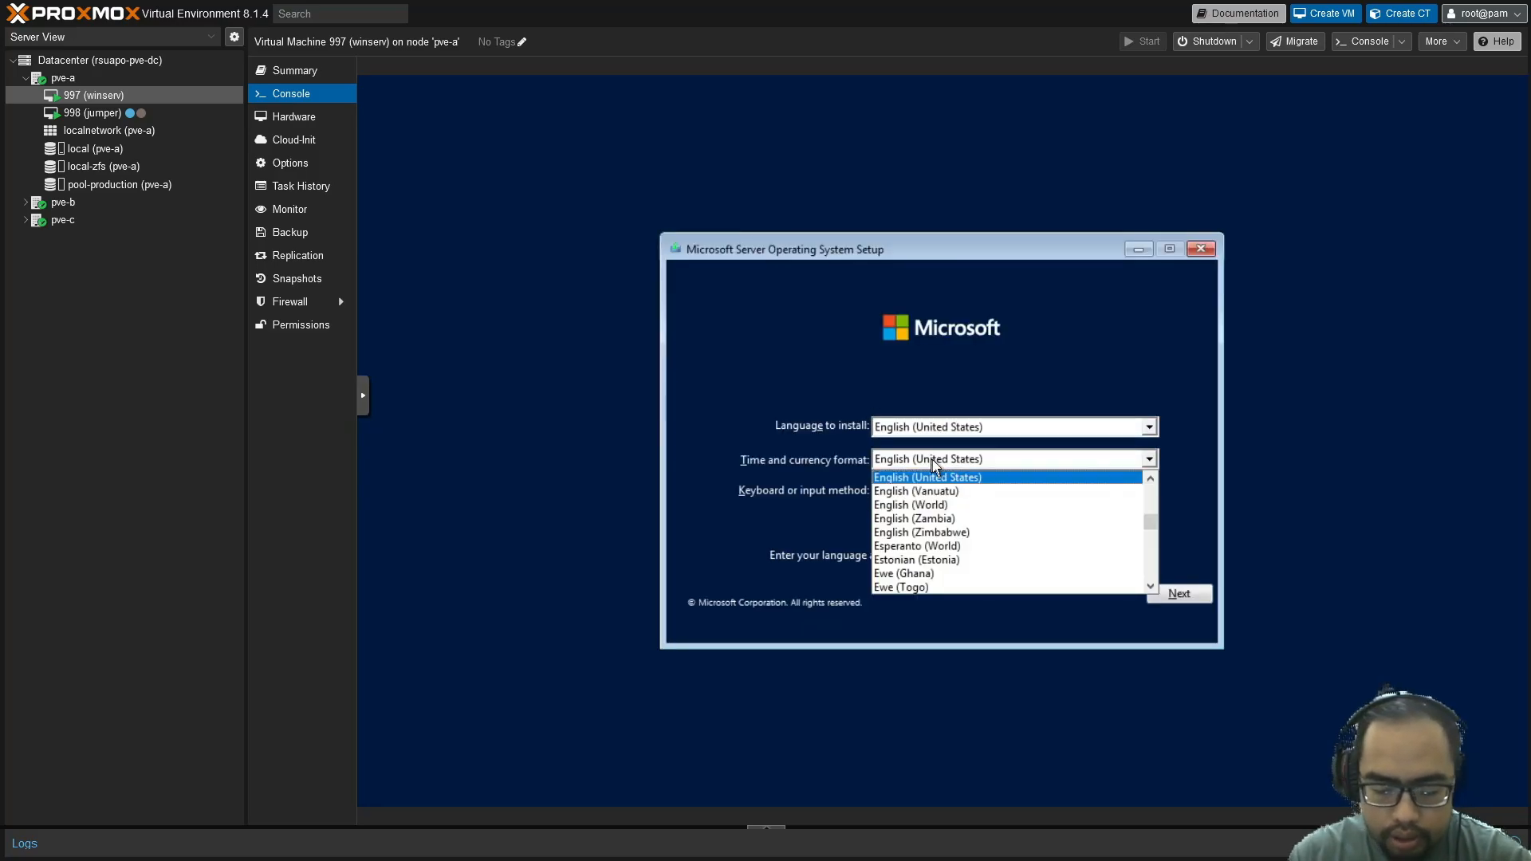
pyautogui.press('i')
pyautogui.press('Down')
pyautogui.press('Down')
pyautogui.press('Down')
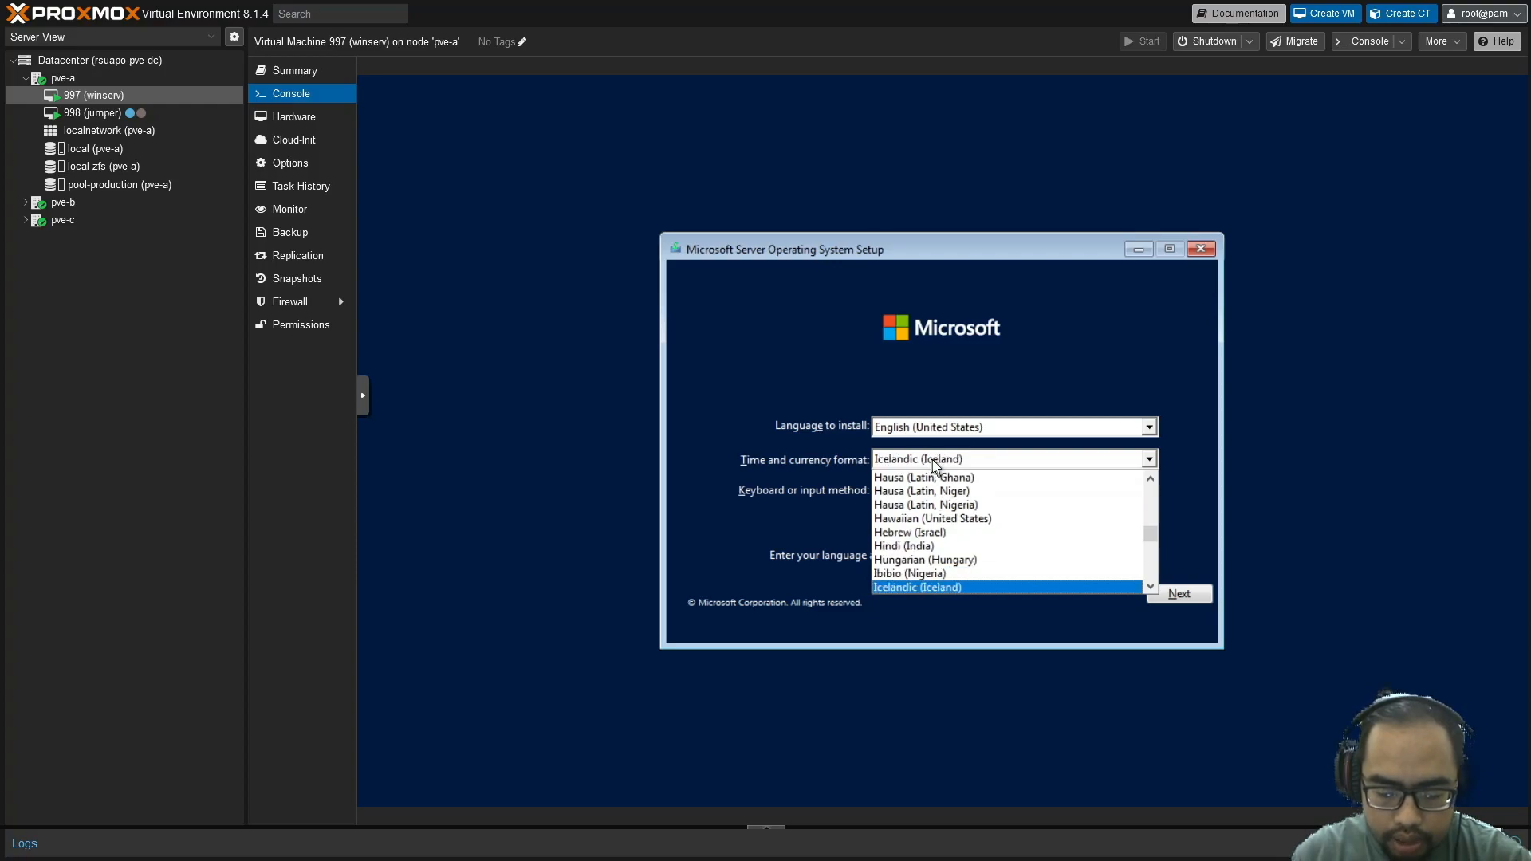
pyautogui.press('Return')
pyautogui.click(1180, 595)
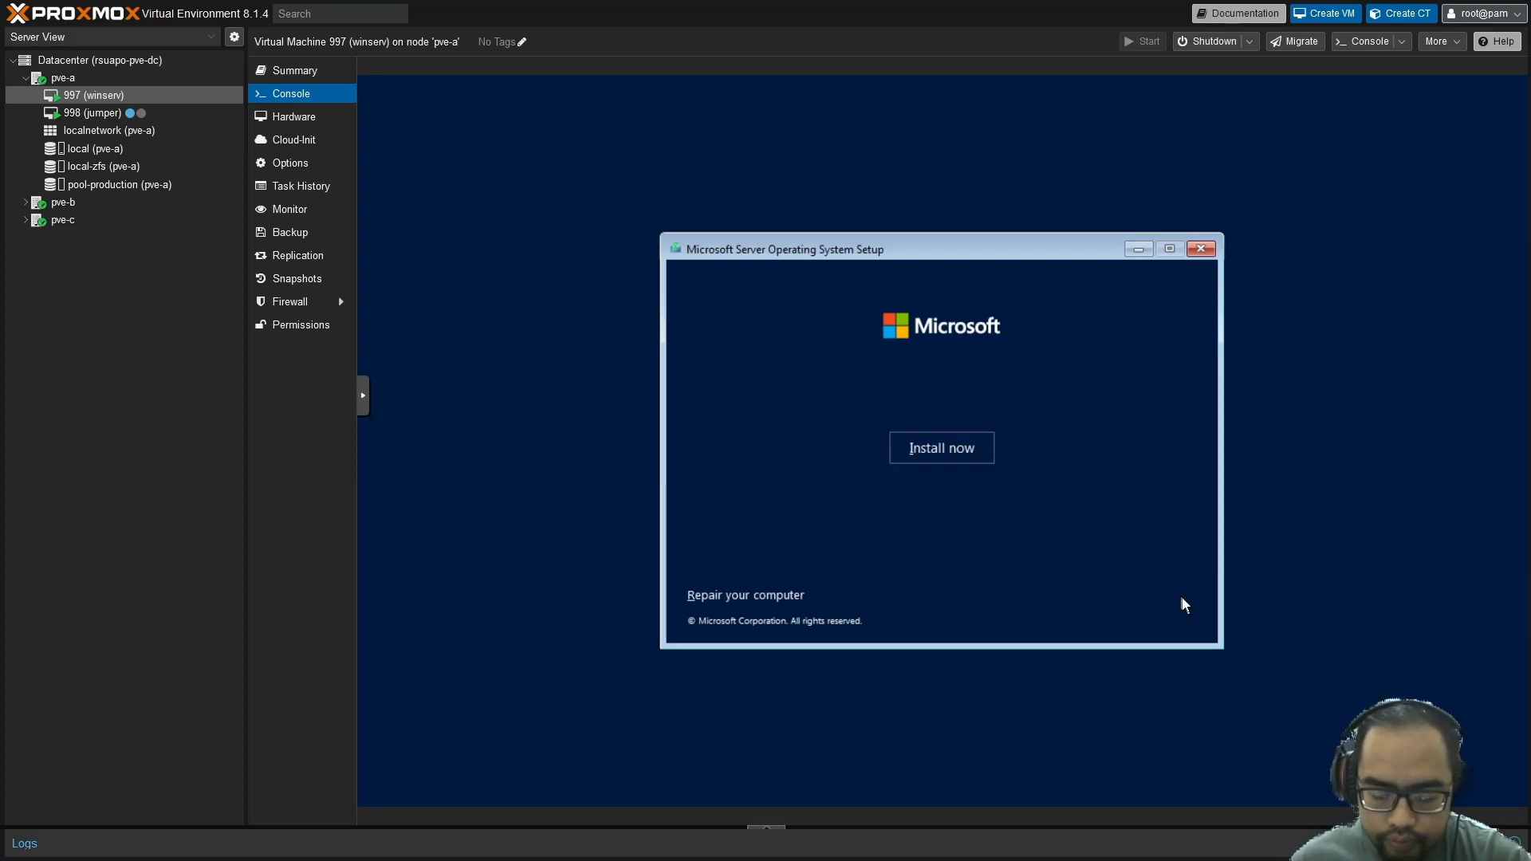
pyautogui.click(947, 449)
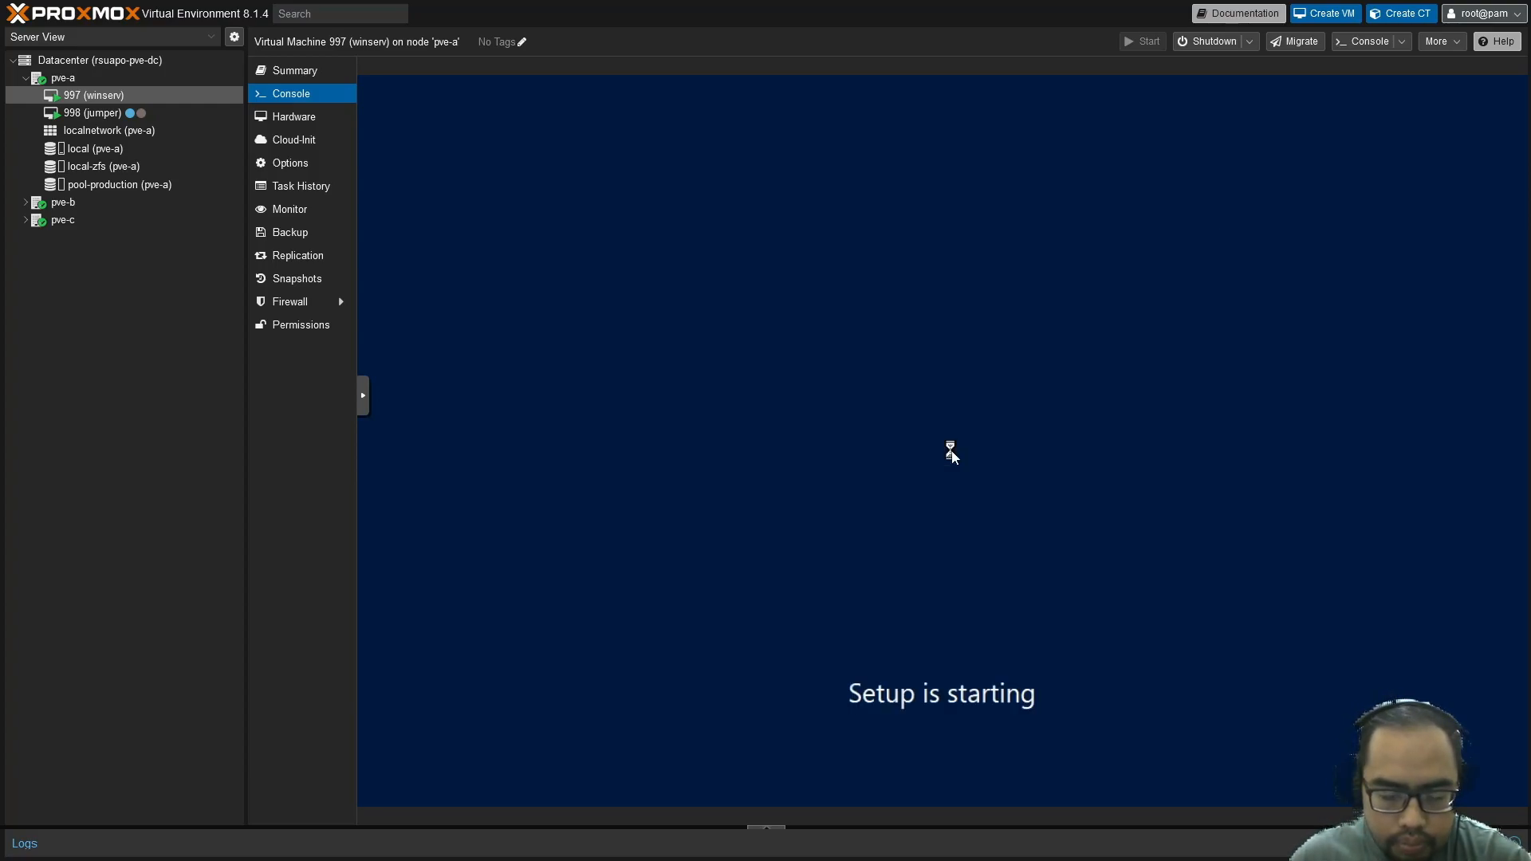
# Skip the product key, pick Standard (Desktop Experience), accept the licence, and choose Custom installation
pyautogui.click(1021, 599)
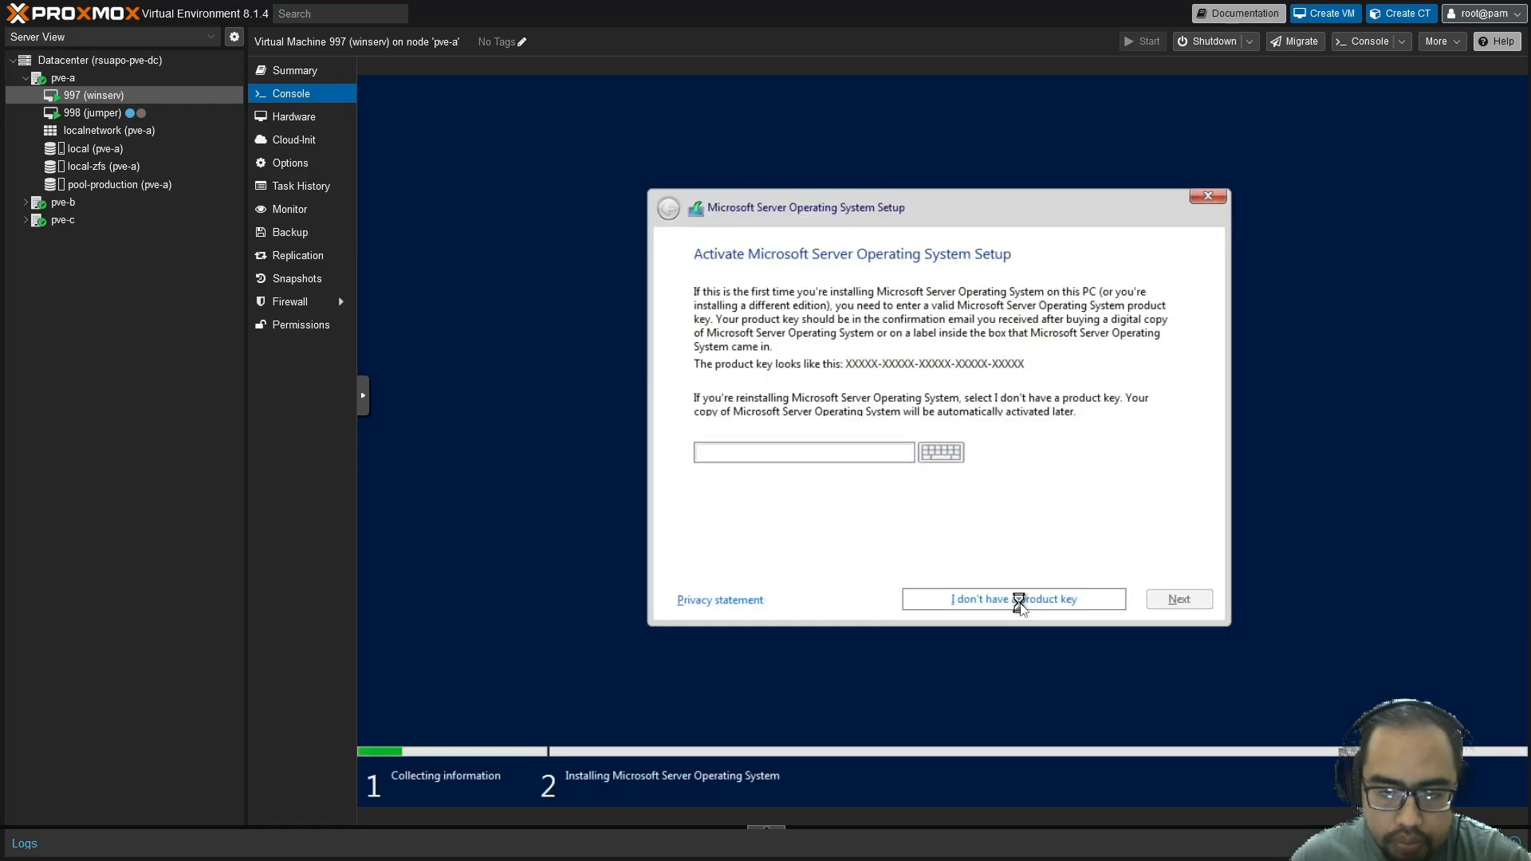
pyautogui.click(898, 335)
pyautogui.click(1198, 605)
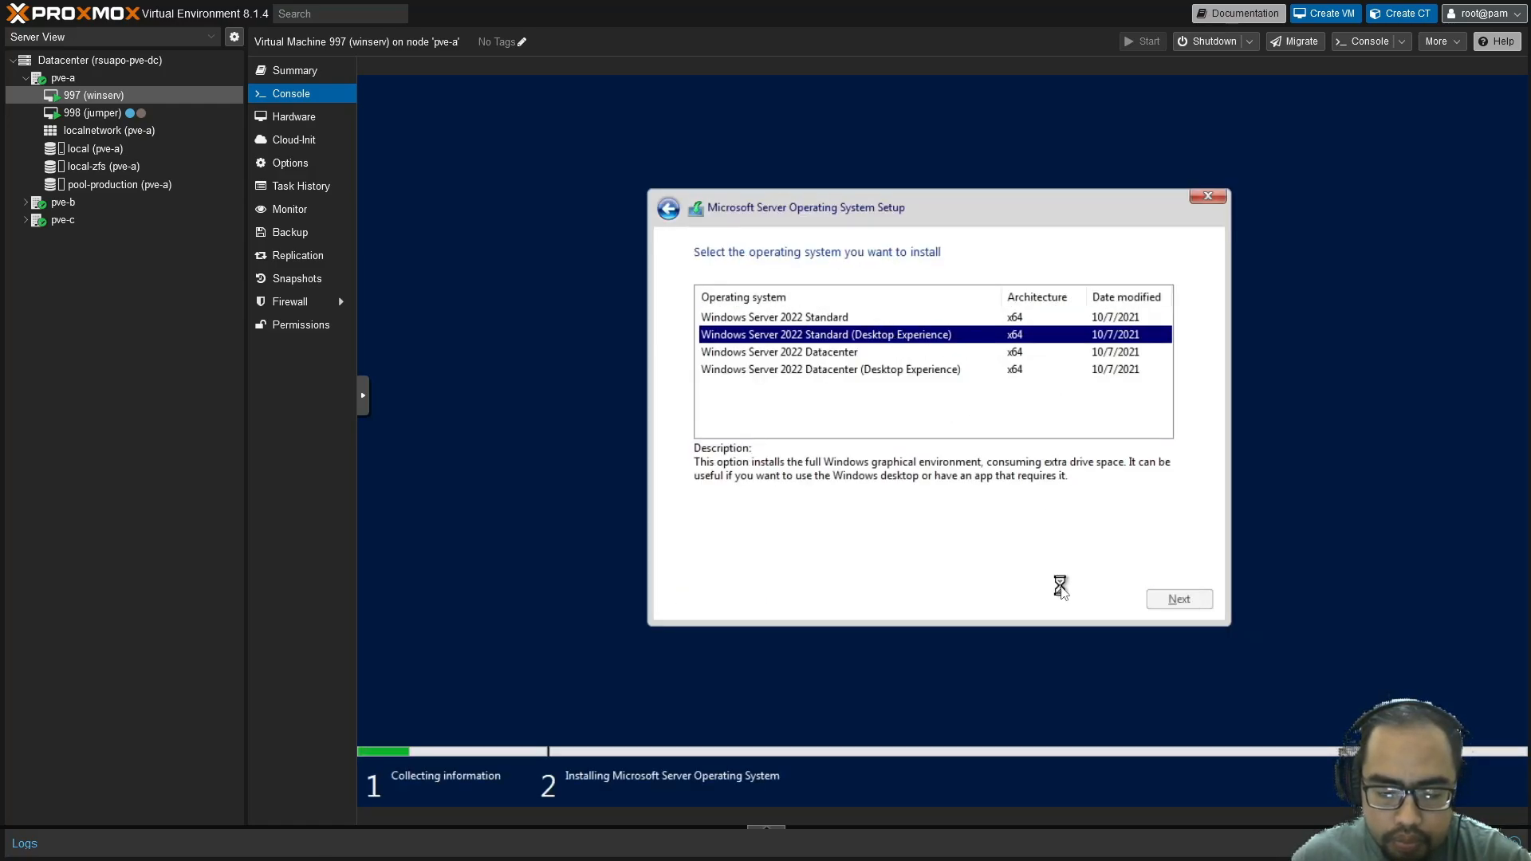
pyautogui.click(938, 567)
pyautogui.click(1162, 604)
pyautogui.click(888, 391)
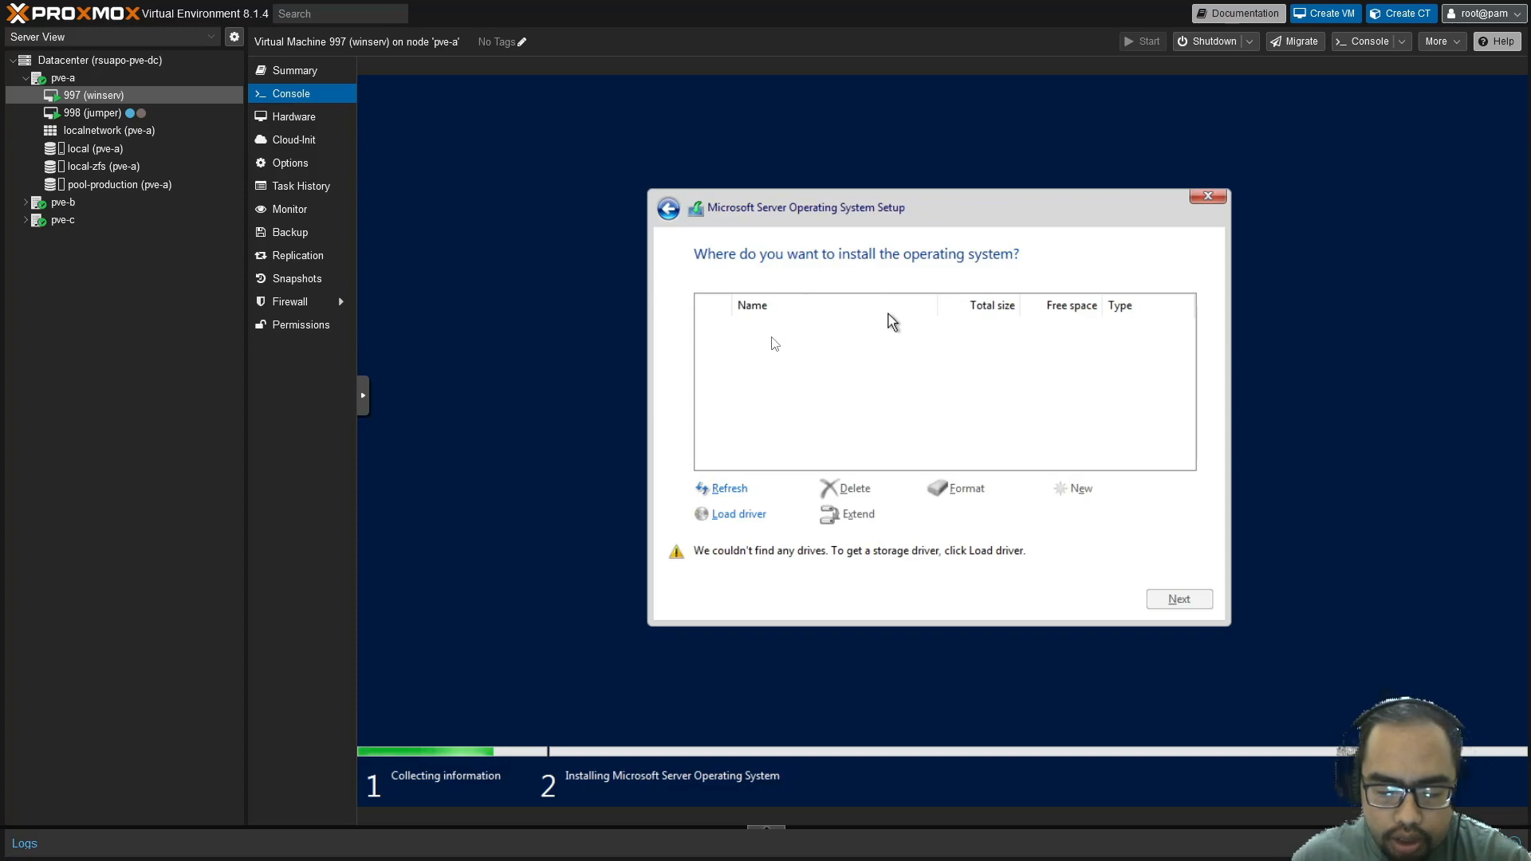
# Load a driver from the virtio disc's vioscsi\2k22\amd64 folder
pyautogui.click(768, 523)
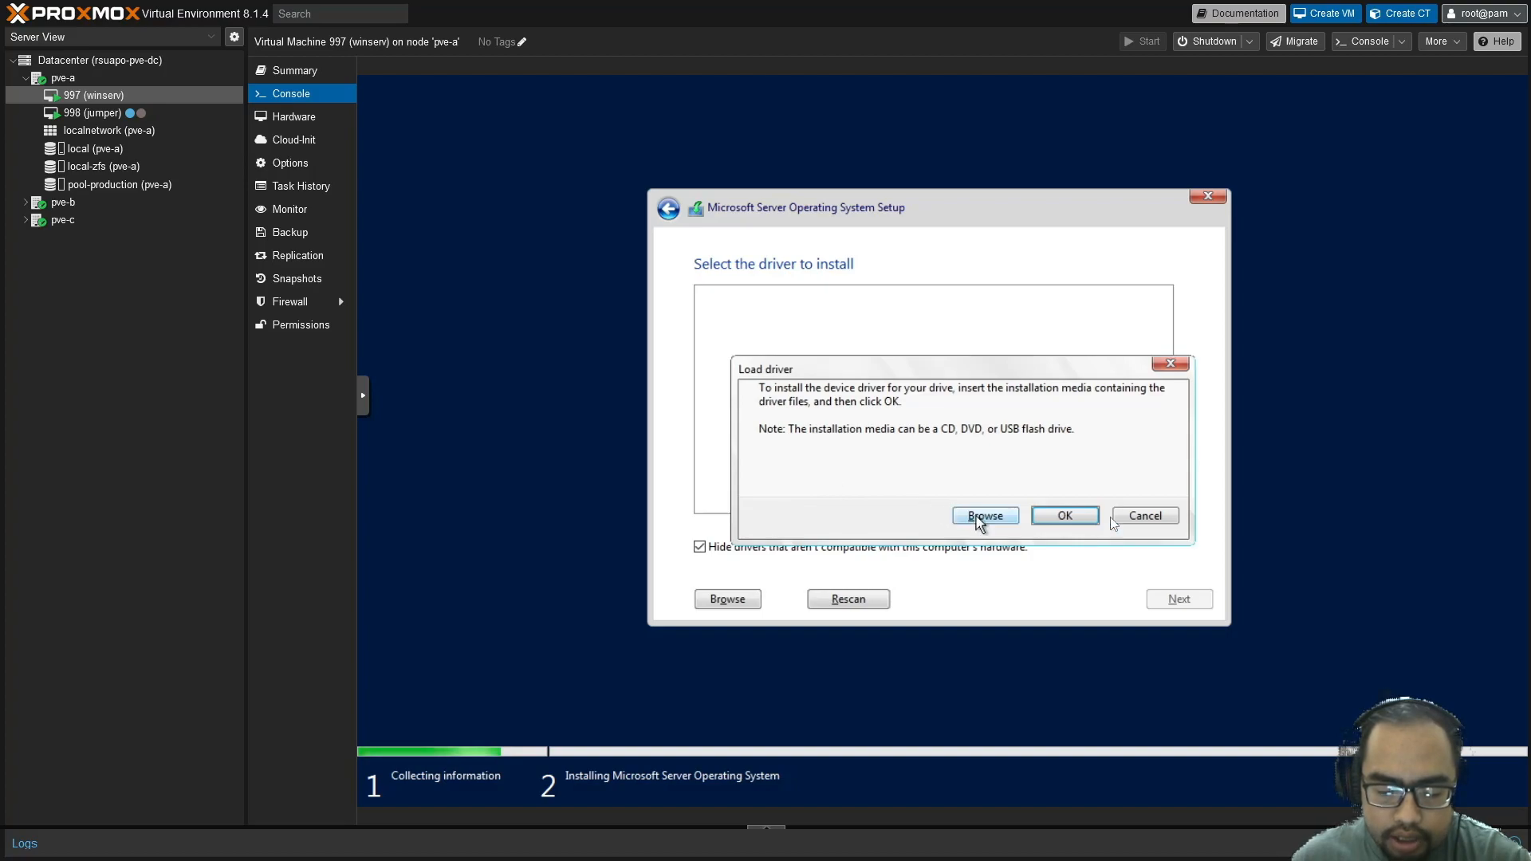
pyautogui.click(1170, 520)
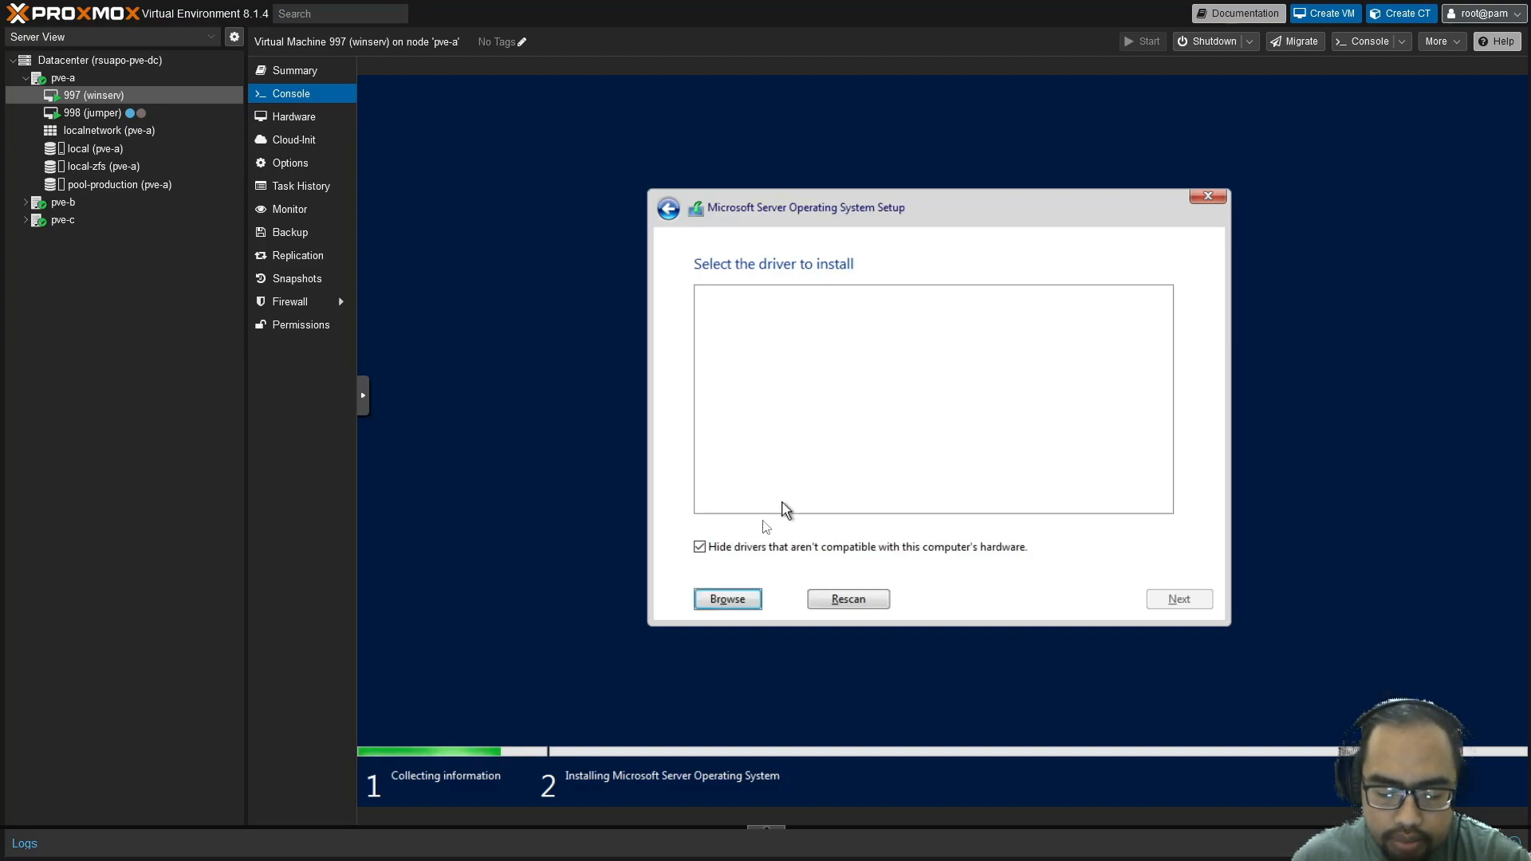
pyautogui.click(728, 598)
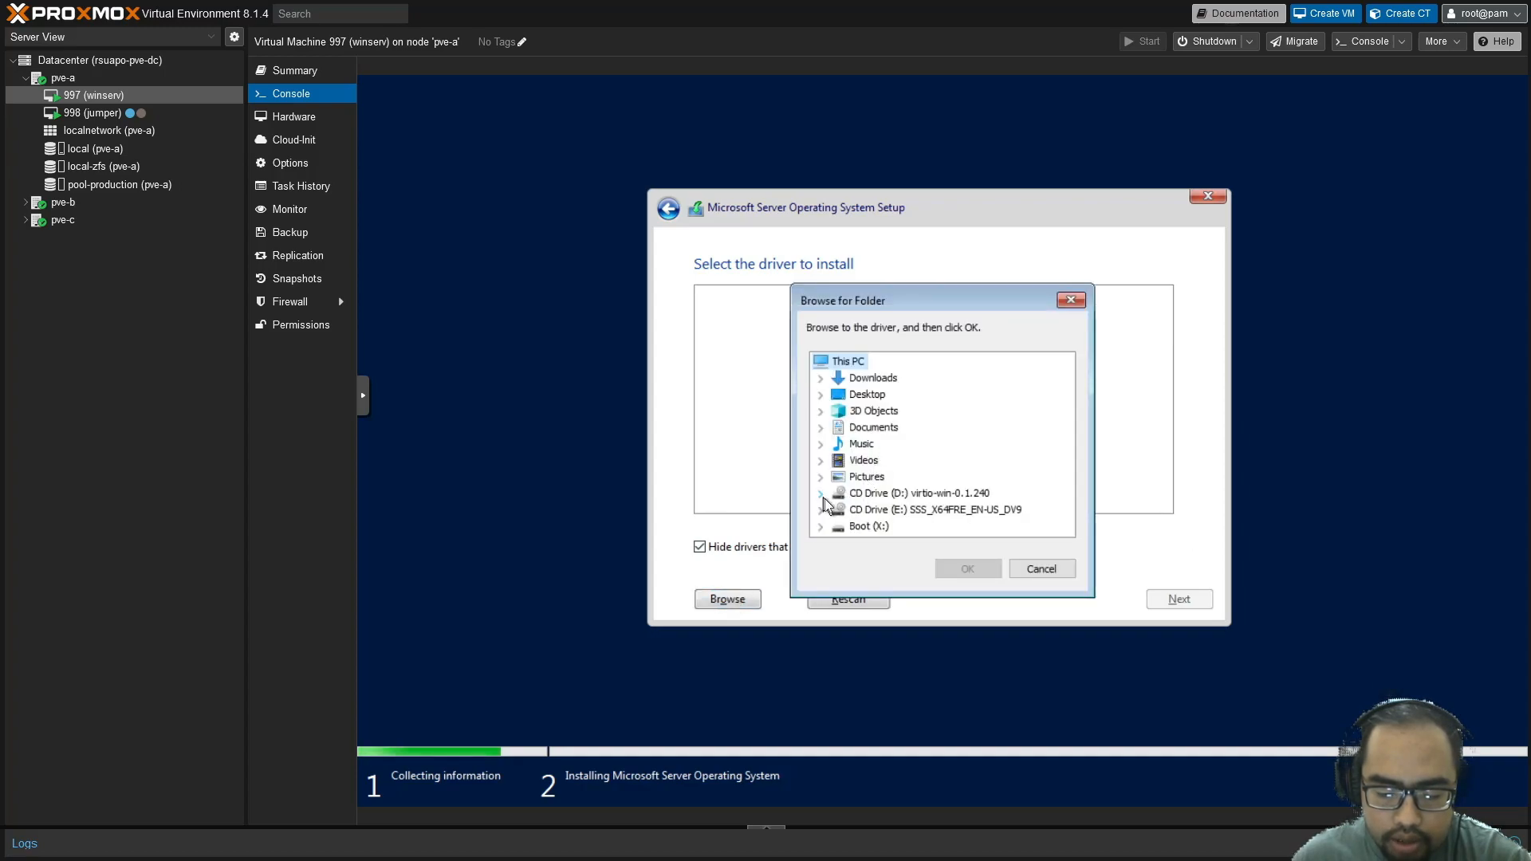
pyautogui.click(822, 495)
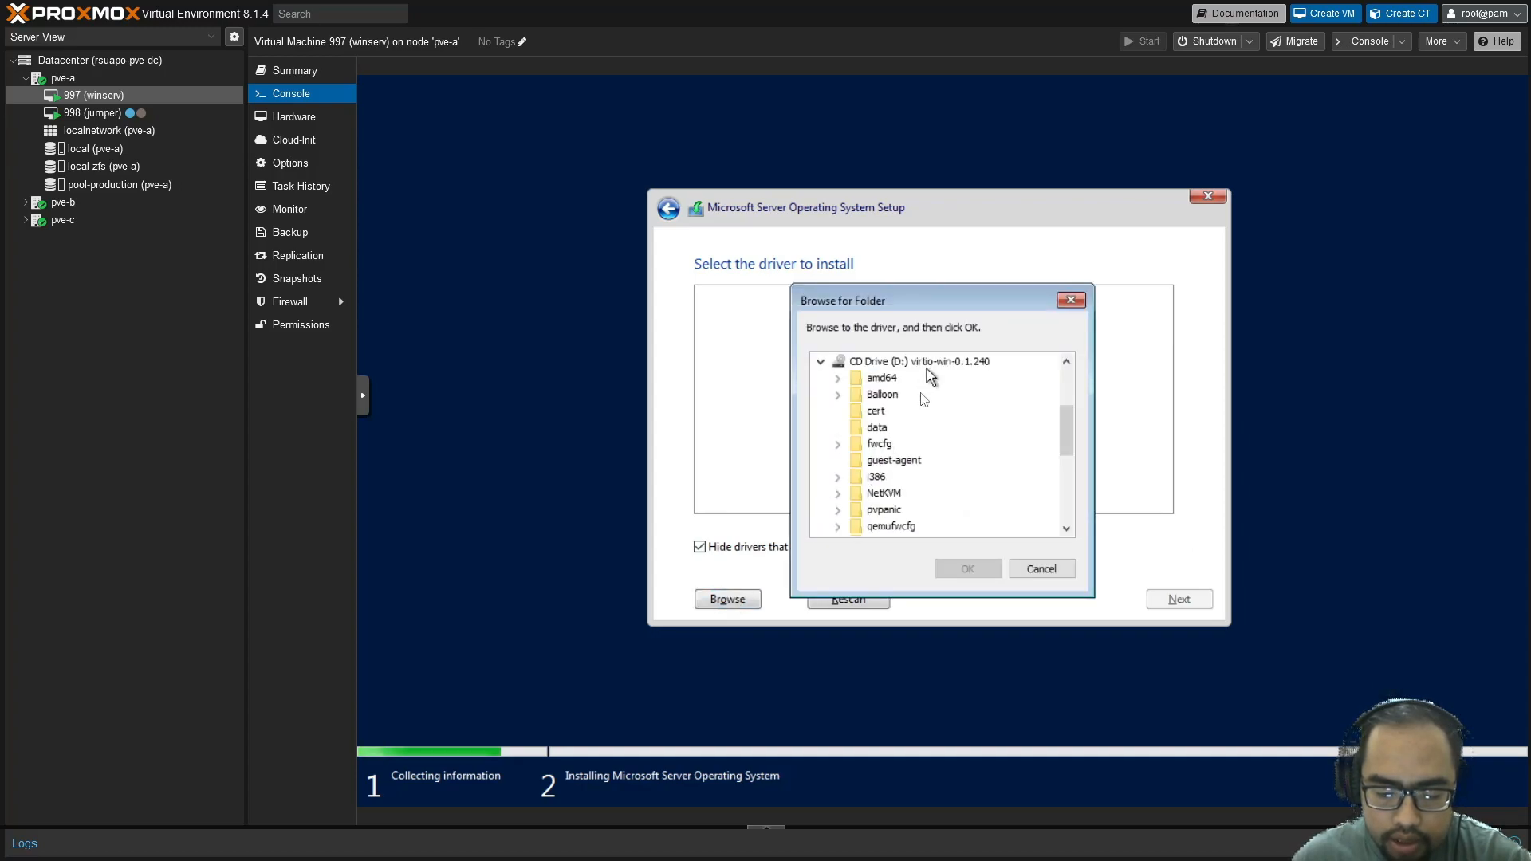
pyautogui.scroll(-4, 918, 474)
pyautogui.scroll(-1, 921, 476)
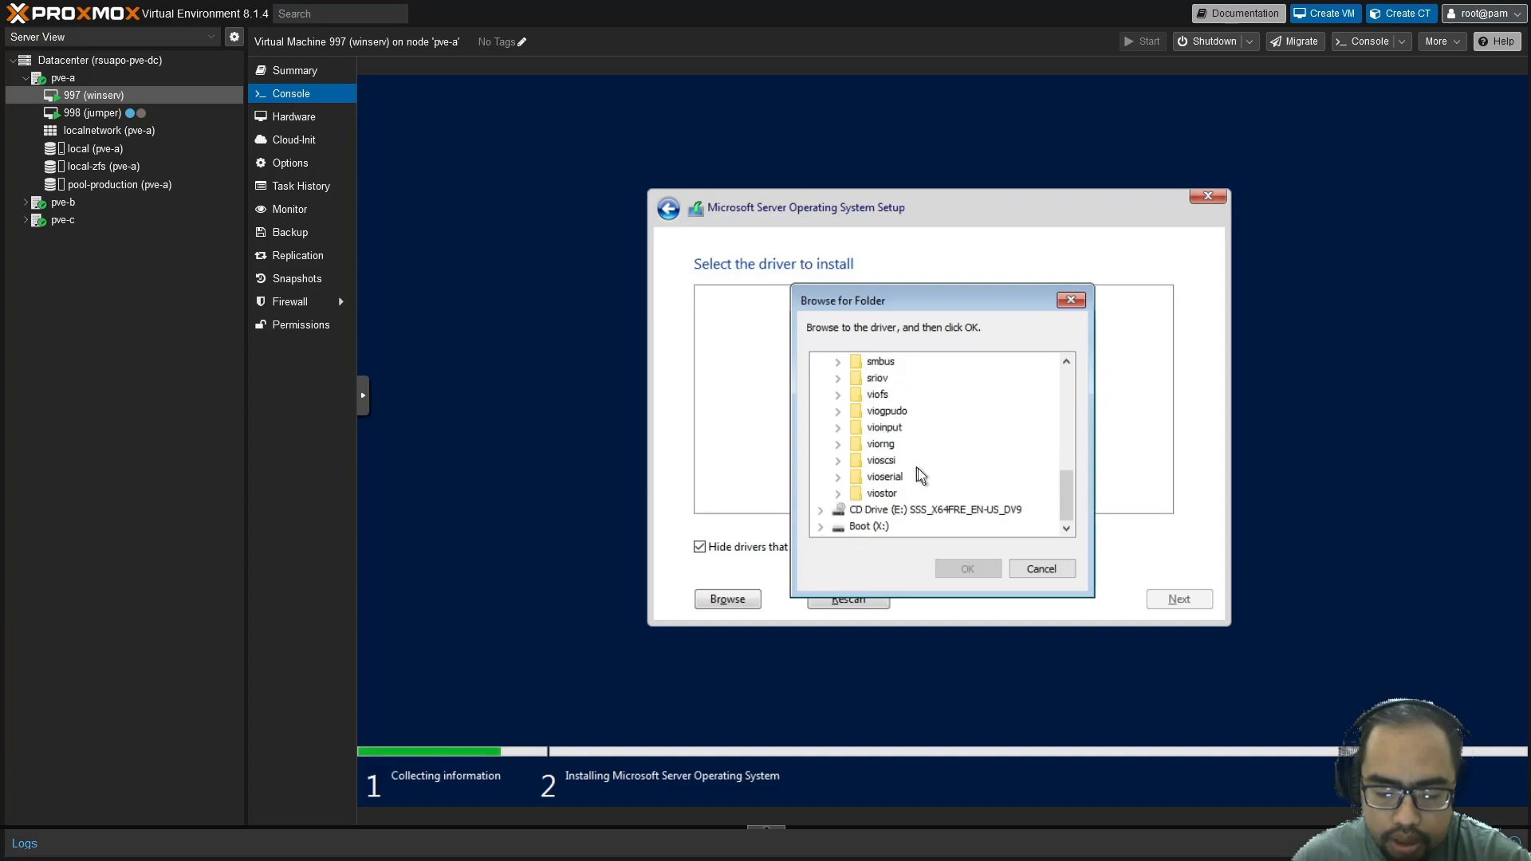
pyautogui.click(838, 461)
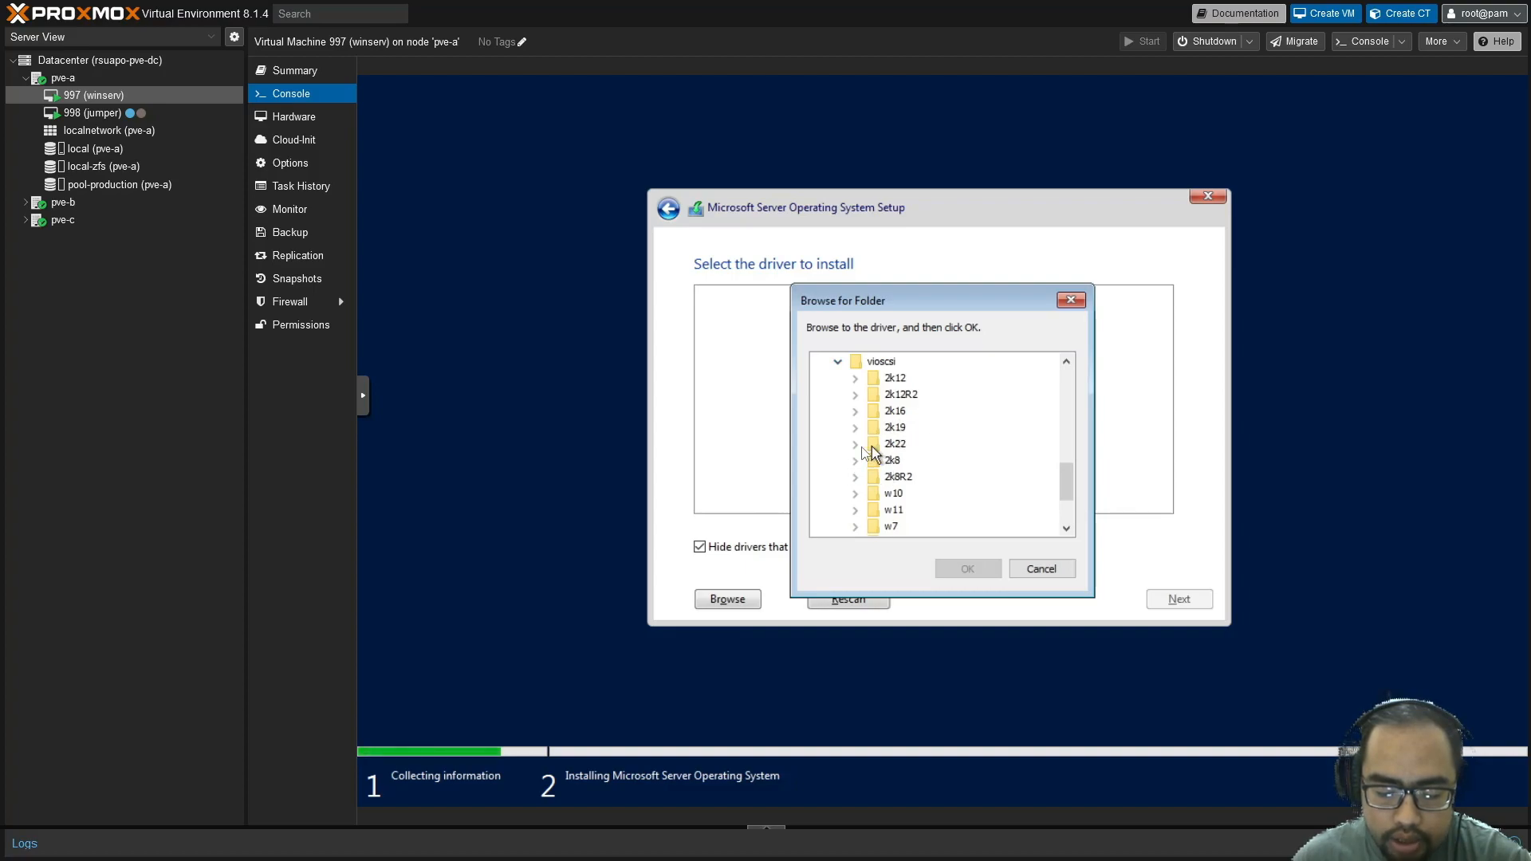
pyautogui.click(854, 444)
pyautogui.click(918, 462)
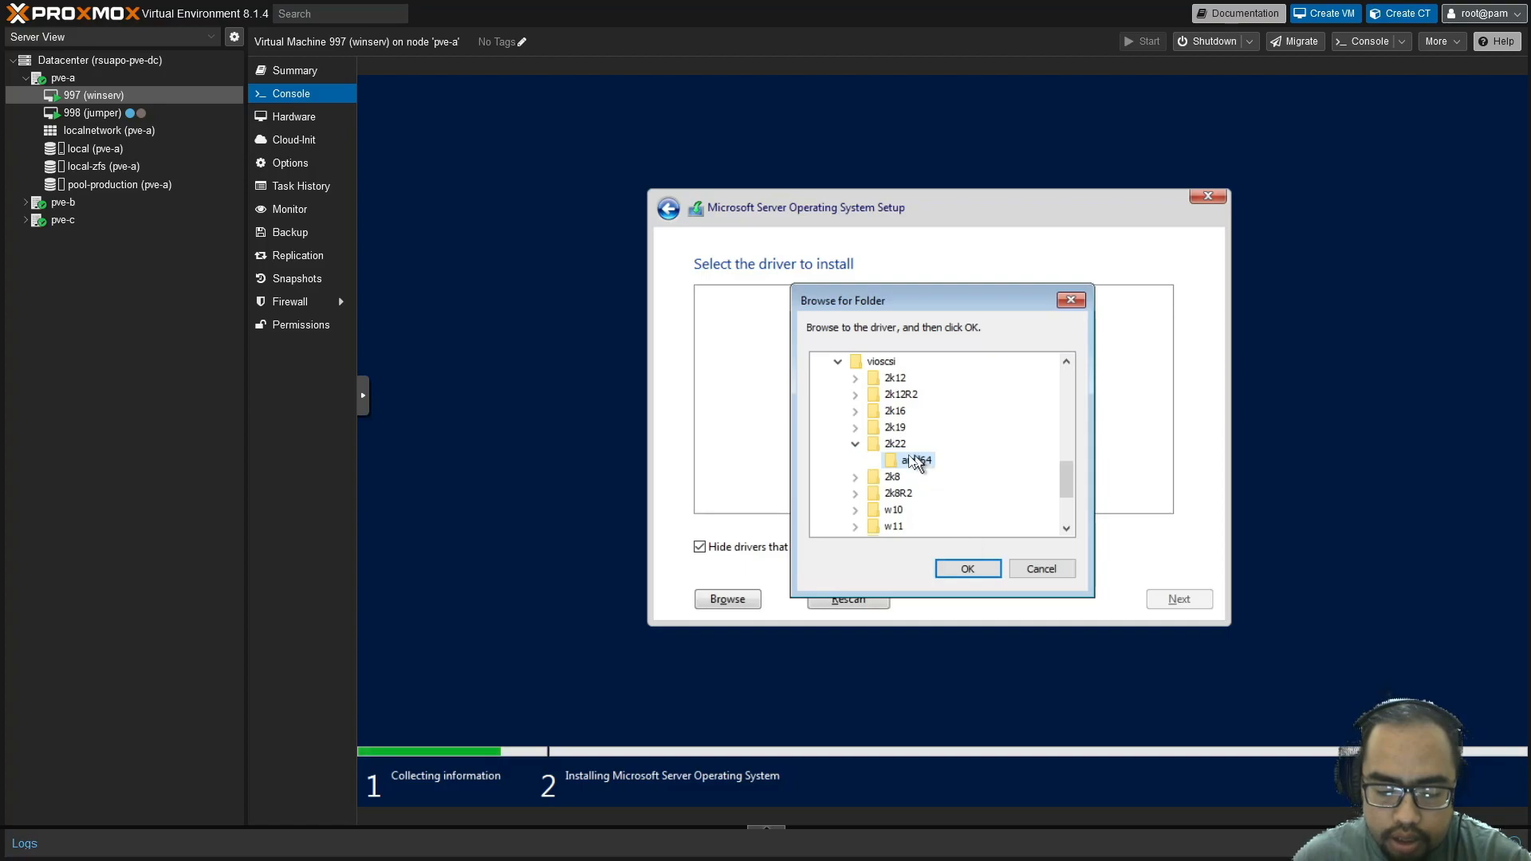
pyautogui.click(966, 569)
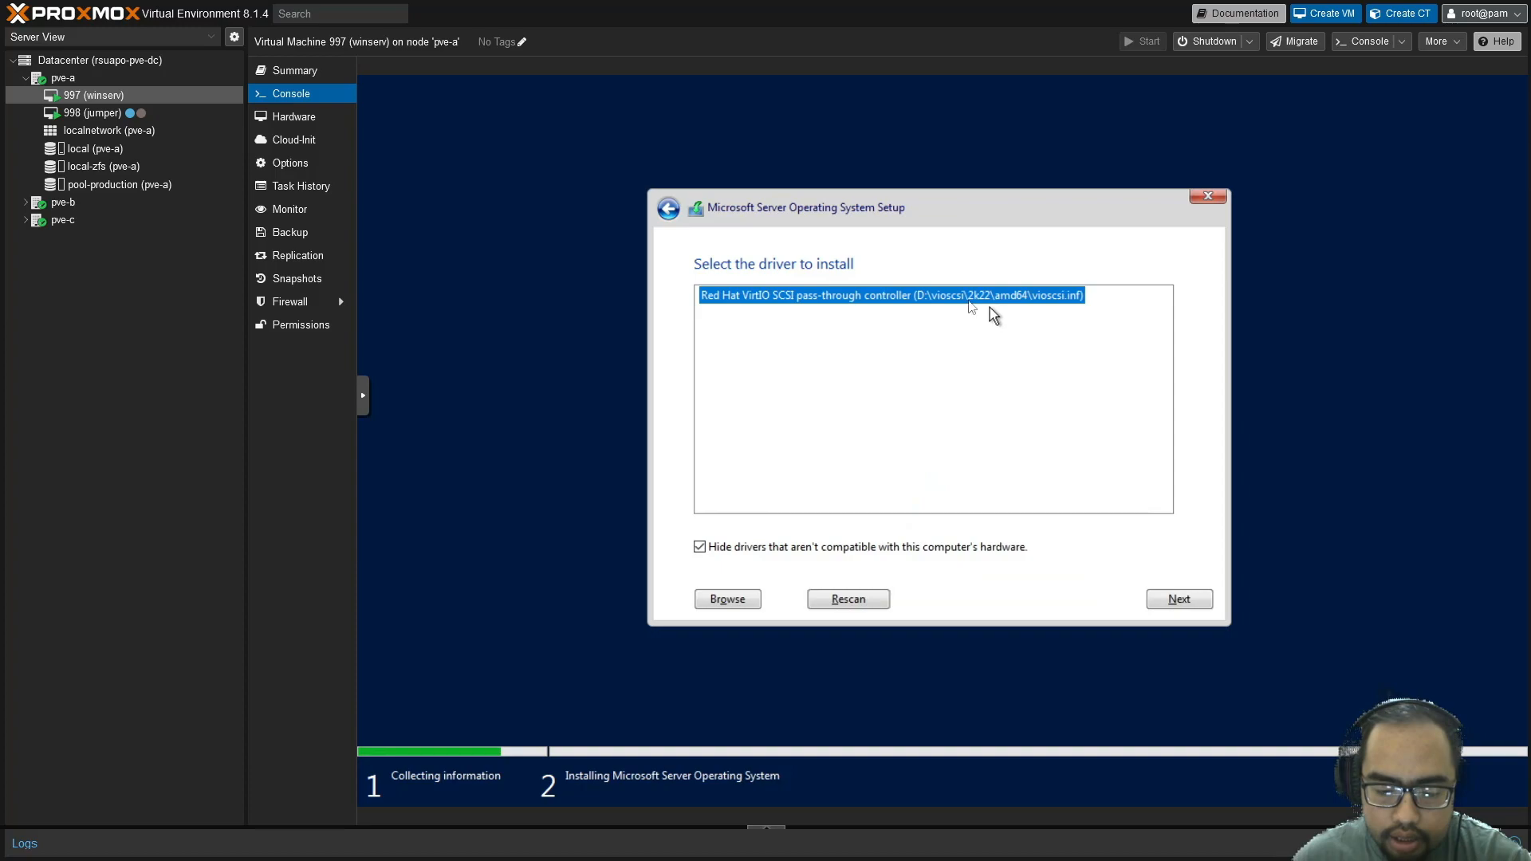
# Install the VirtIO SCSI driver and create a 65536 MB partition on Drive 0, accepting the system partitions
pyautogui.click(1173, 598)
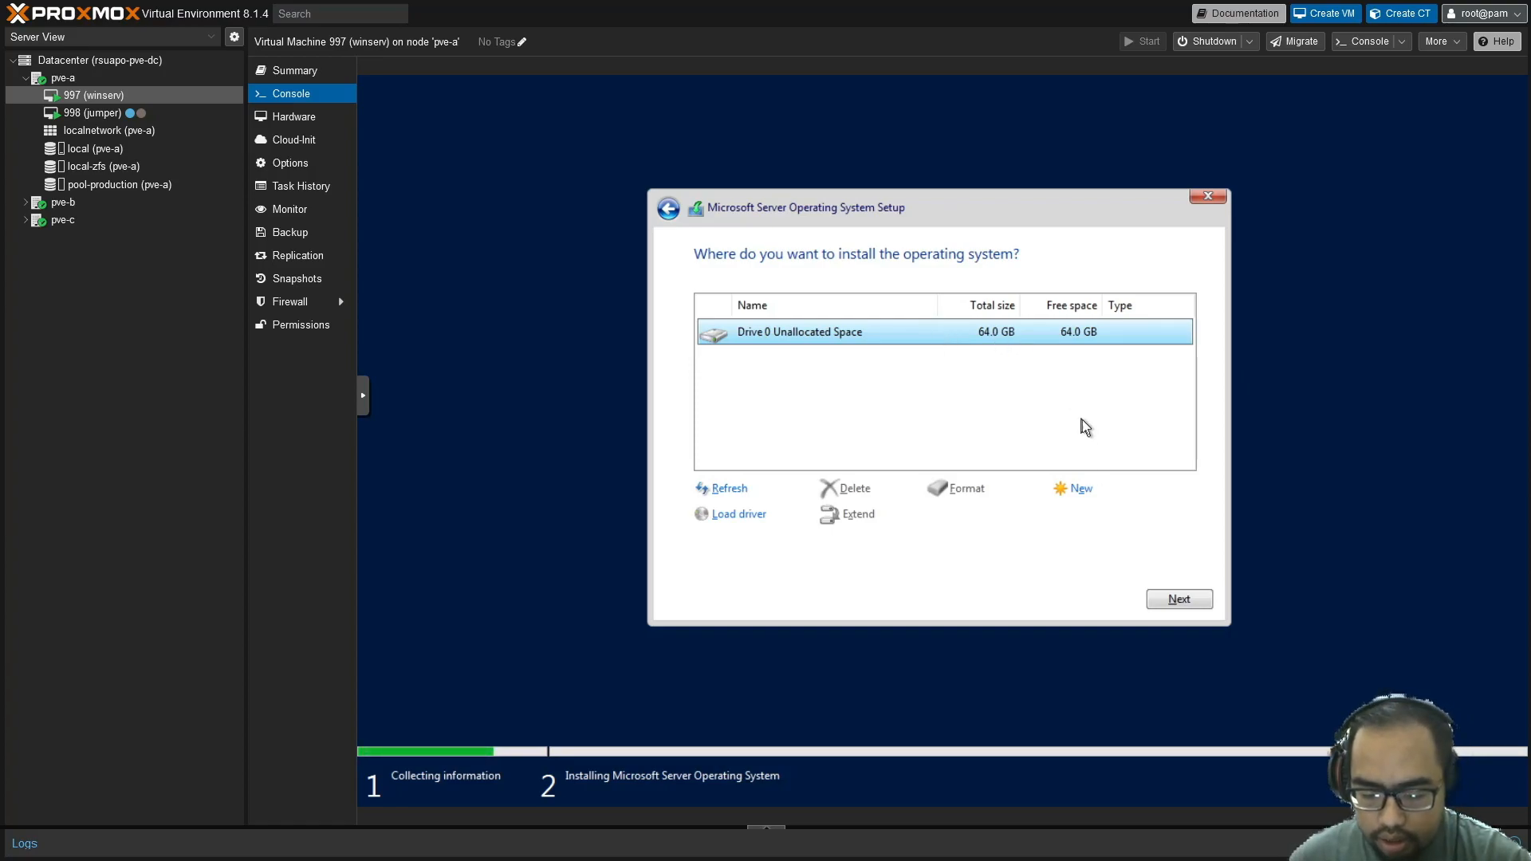
pyautogui.click(1081, 488)
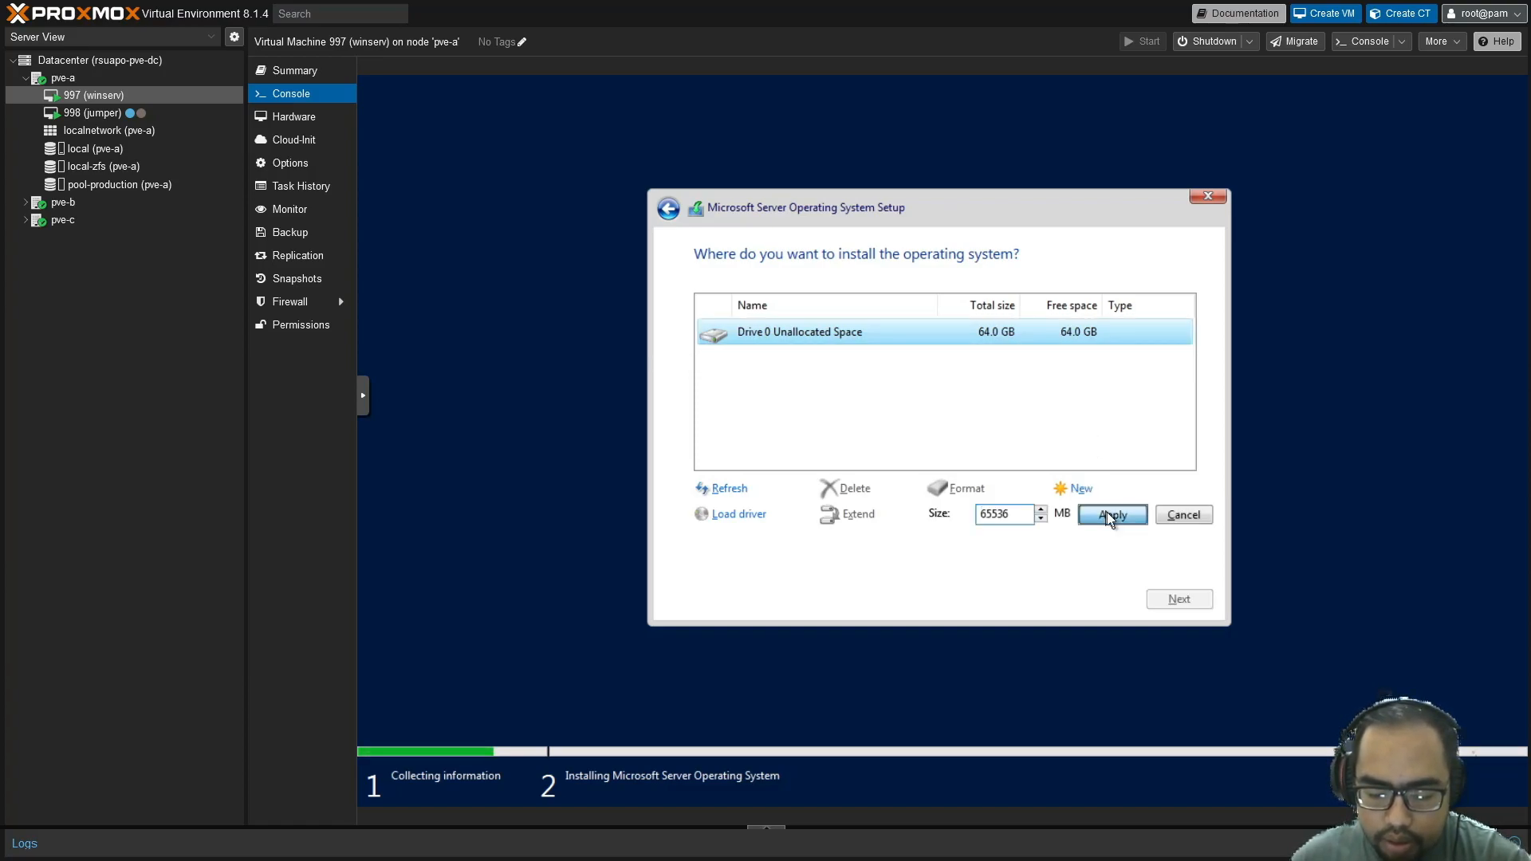
pyautogui.click(1108, 516)
pyautogui.click(1101, 515)
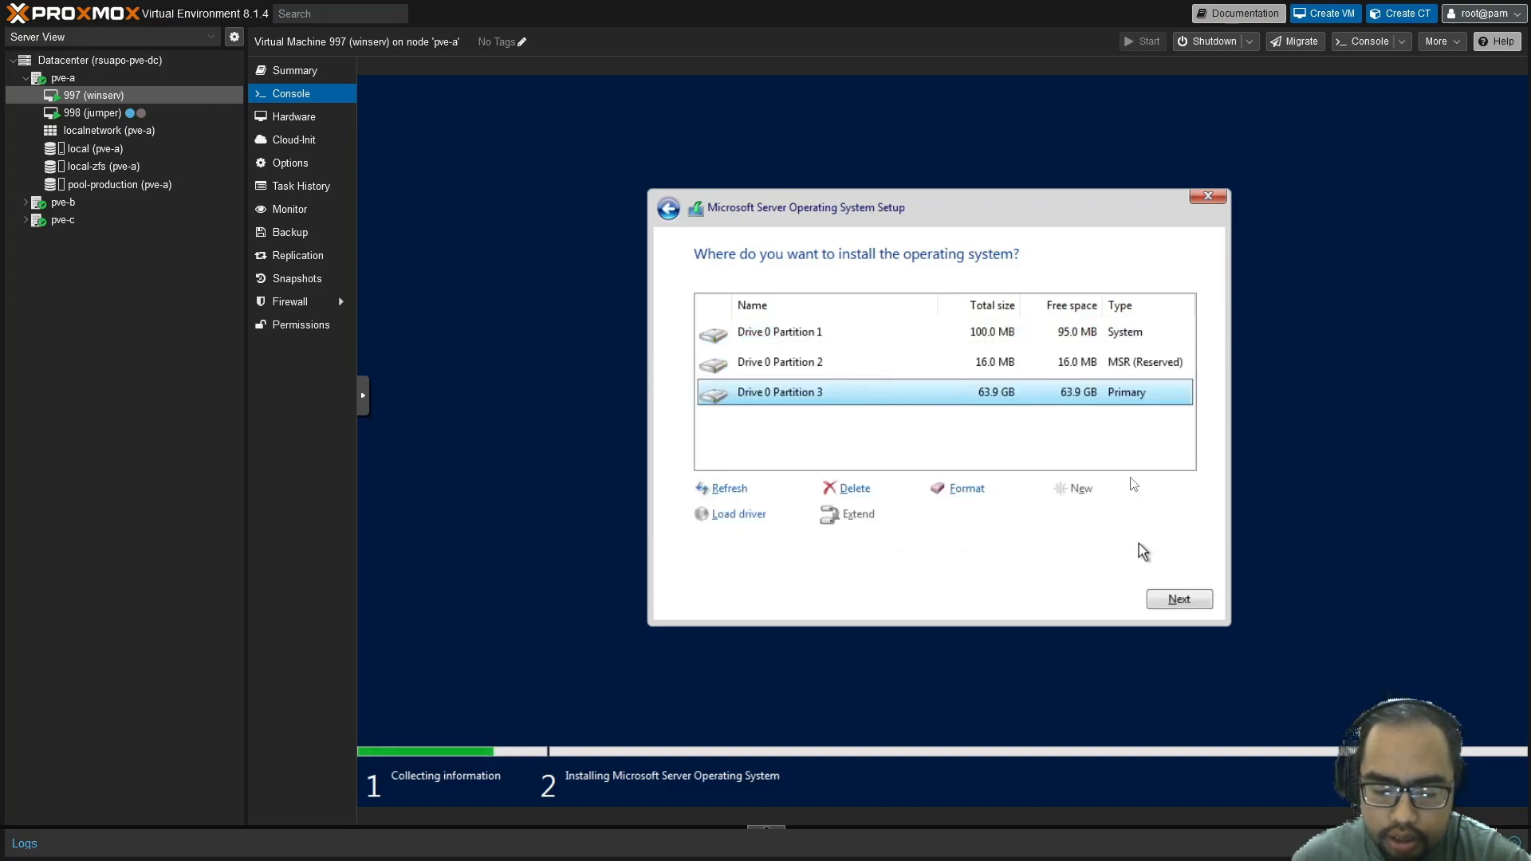
# Install Windows onto the 63.9 GB Drive 0 Partition 3
pyautogui.click(1179, 599)
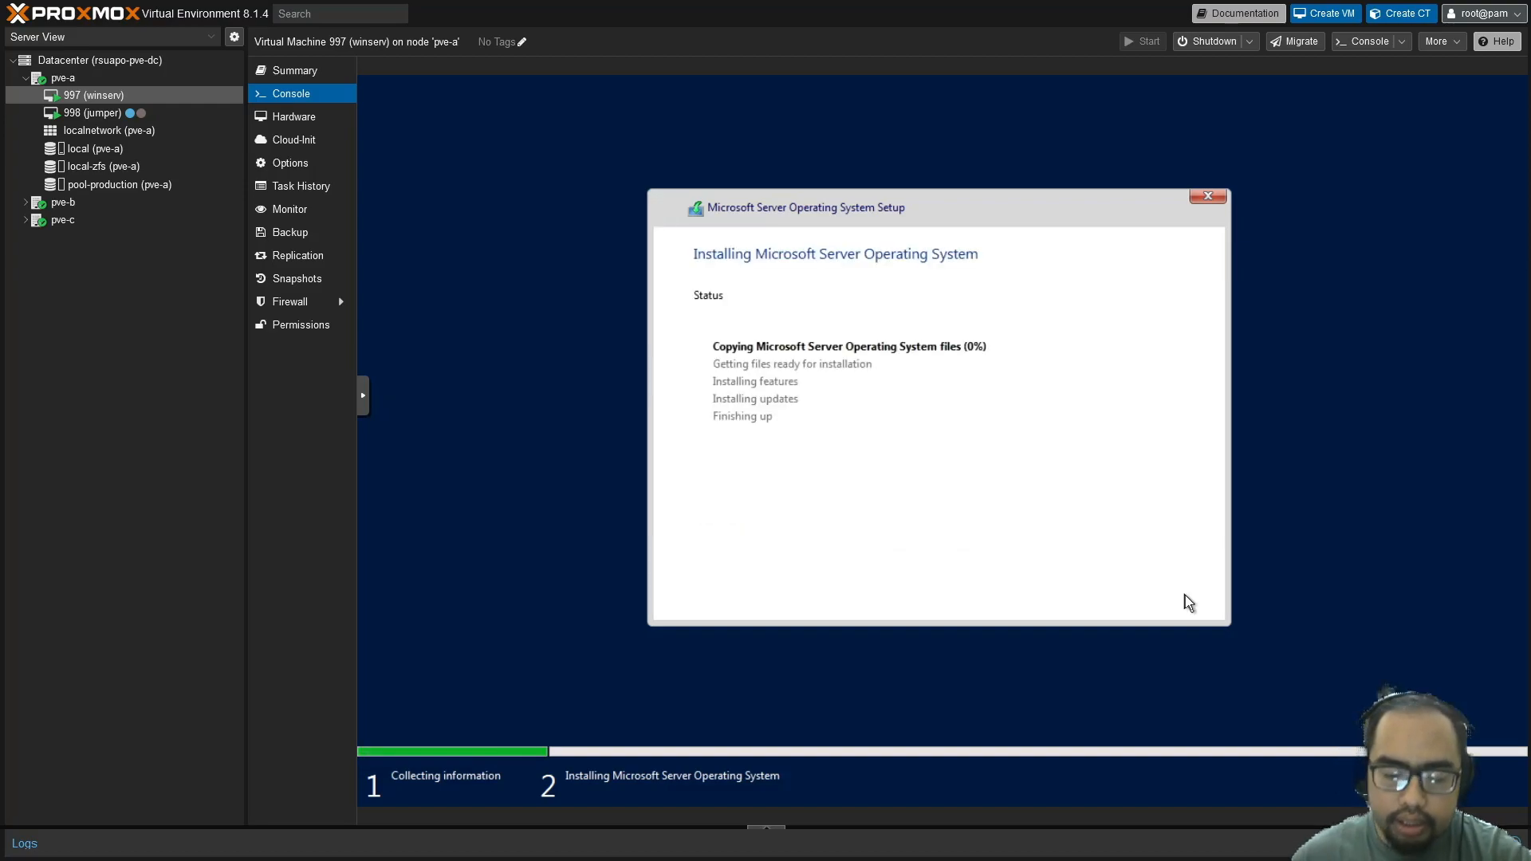